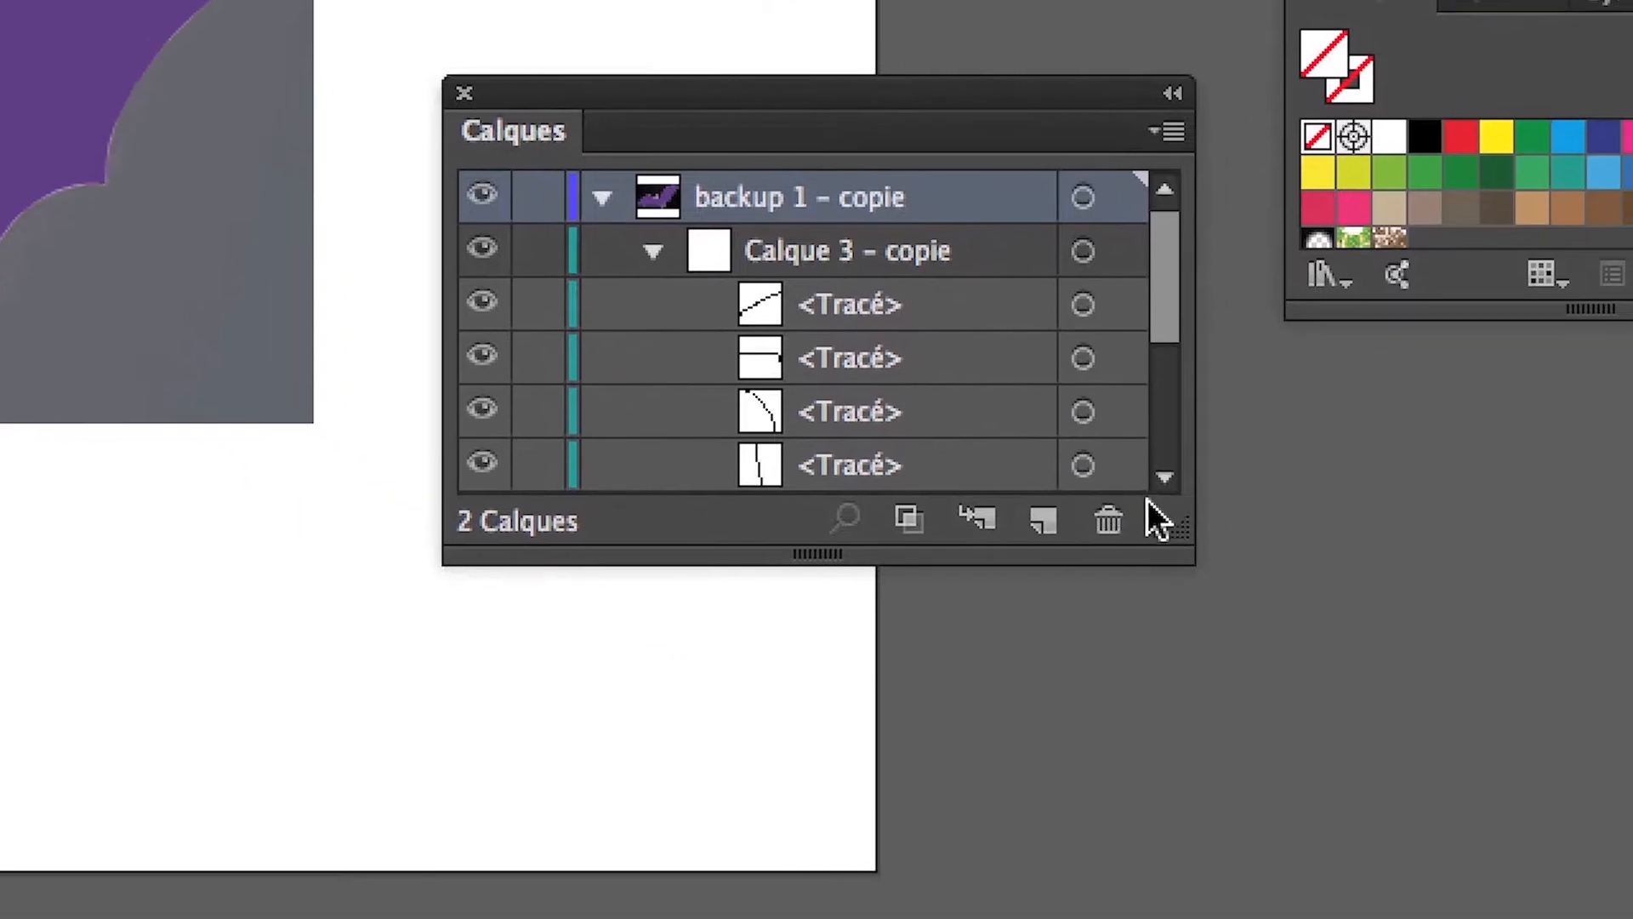
Enlarge the layer list and select the wing shape and individual vein paths in Calque 3 – copie to examine them.
drag(1455, 637, 1468, 917)
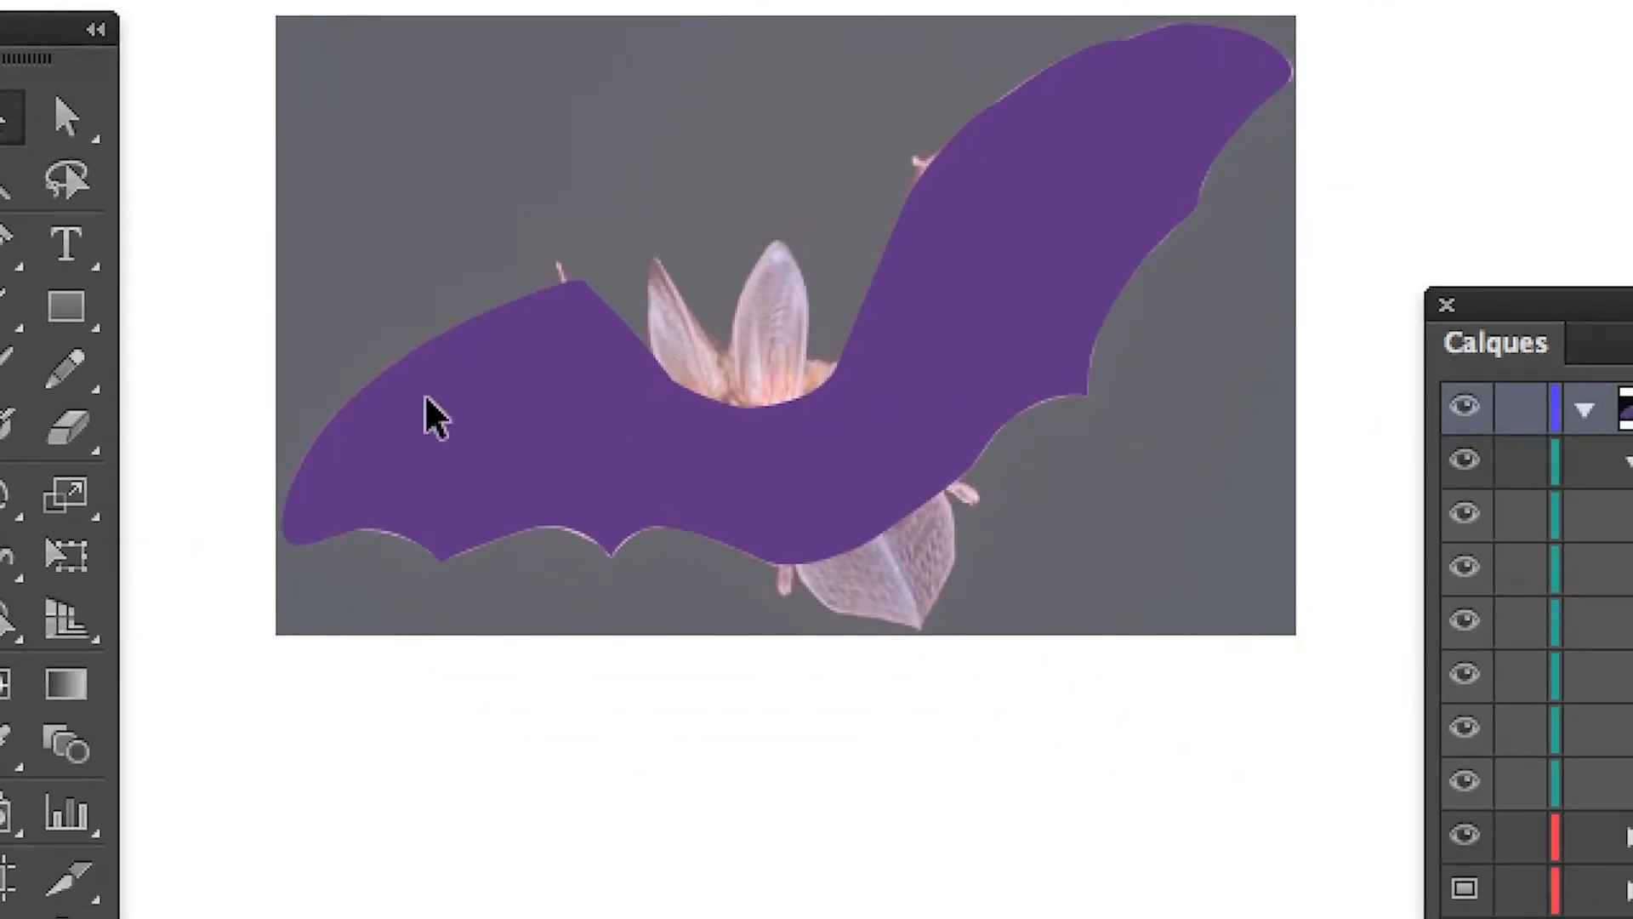
click(716, 592)
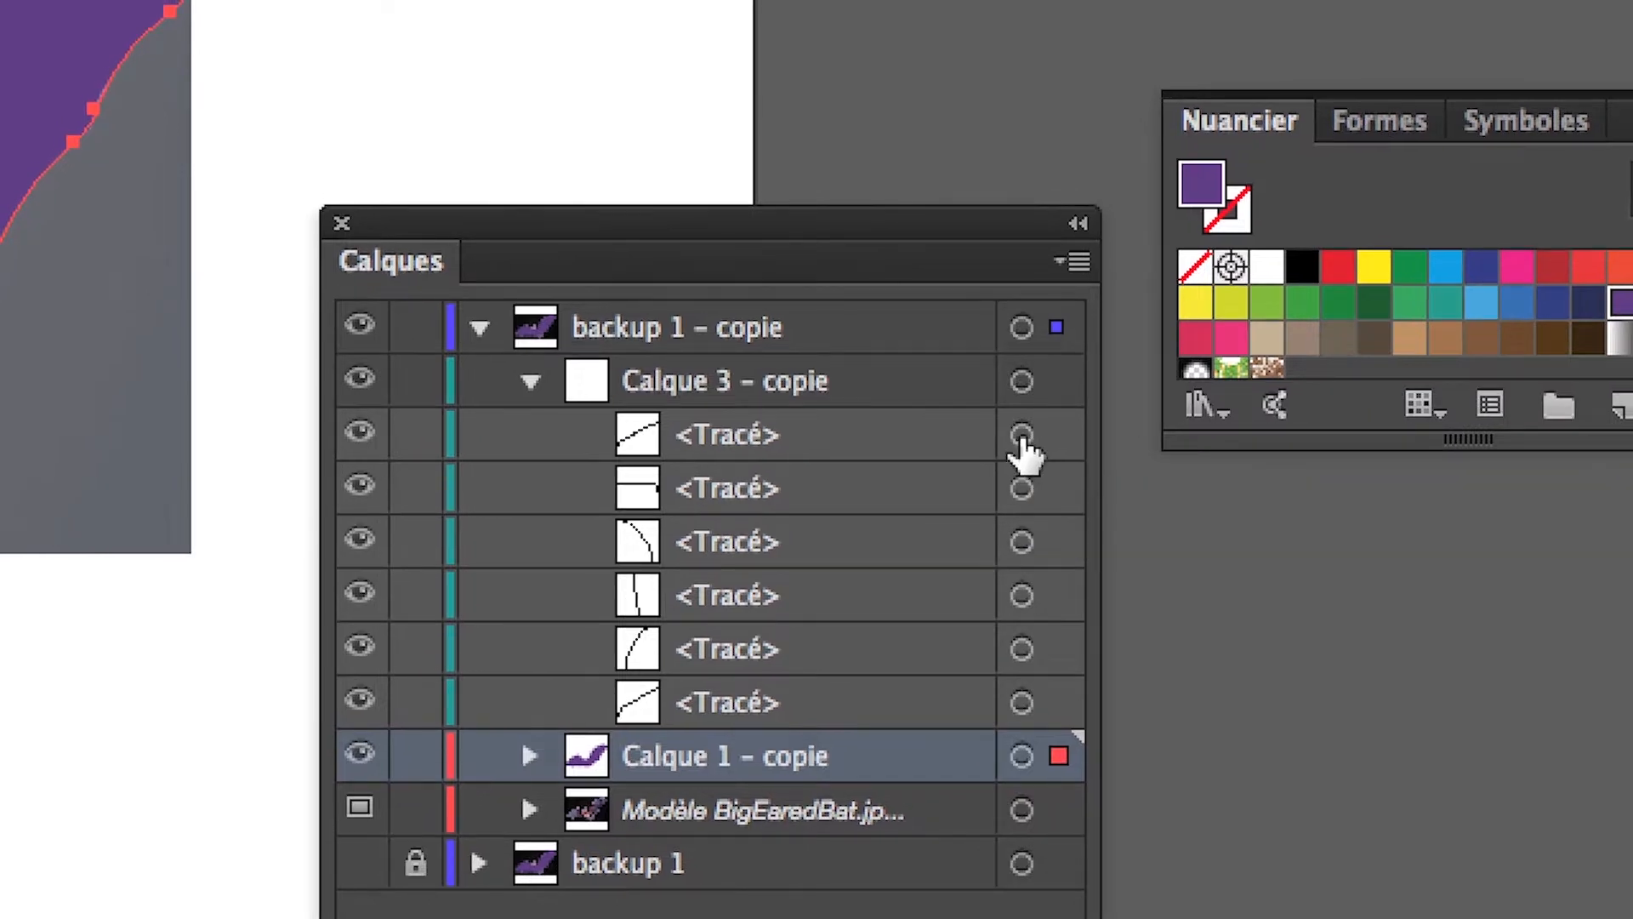
click(1021, 436)
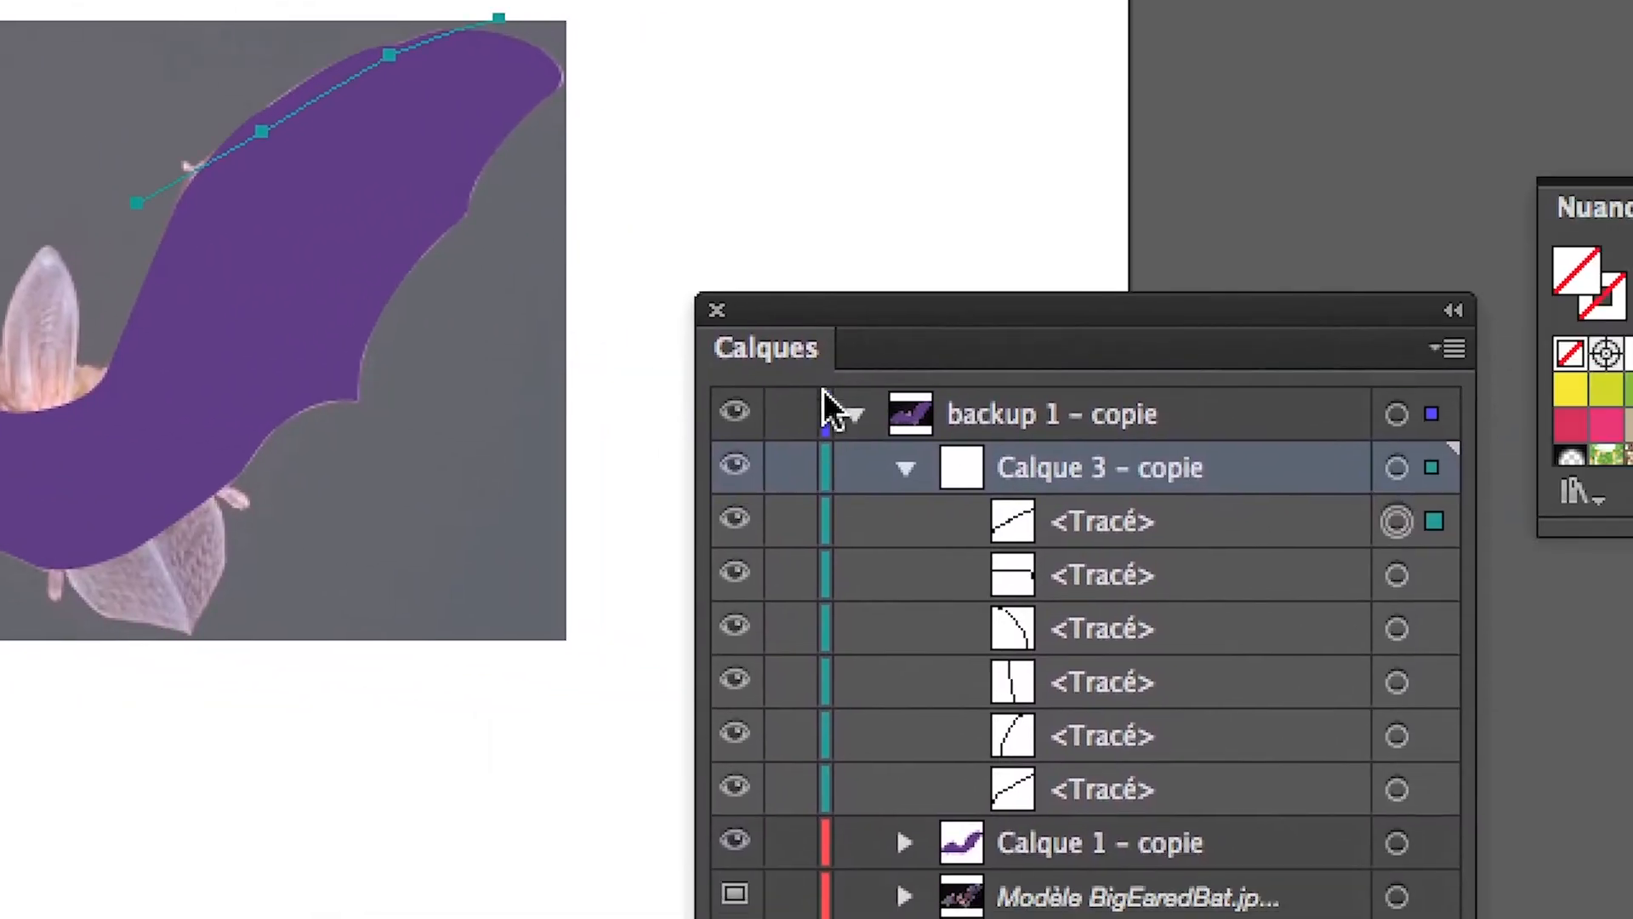
click(905, 468)
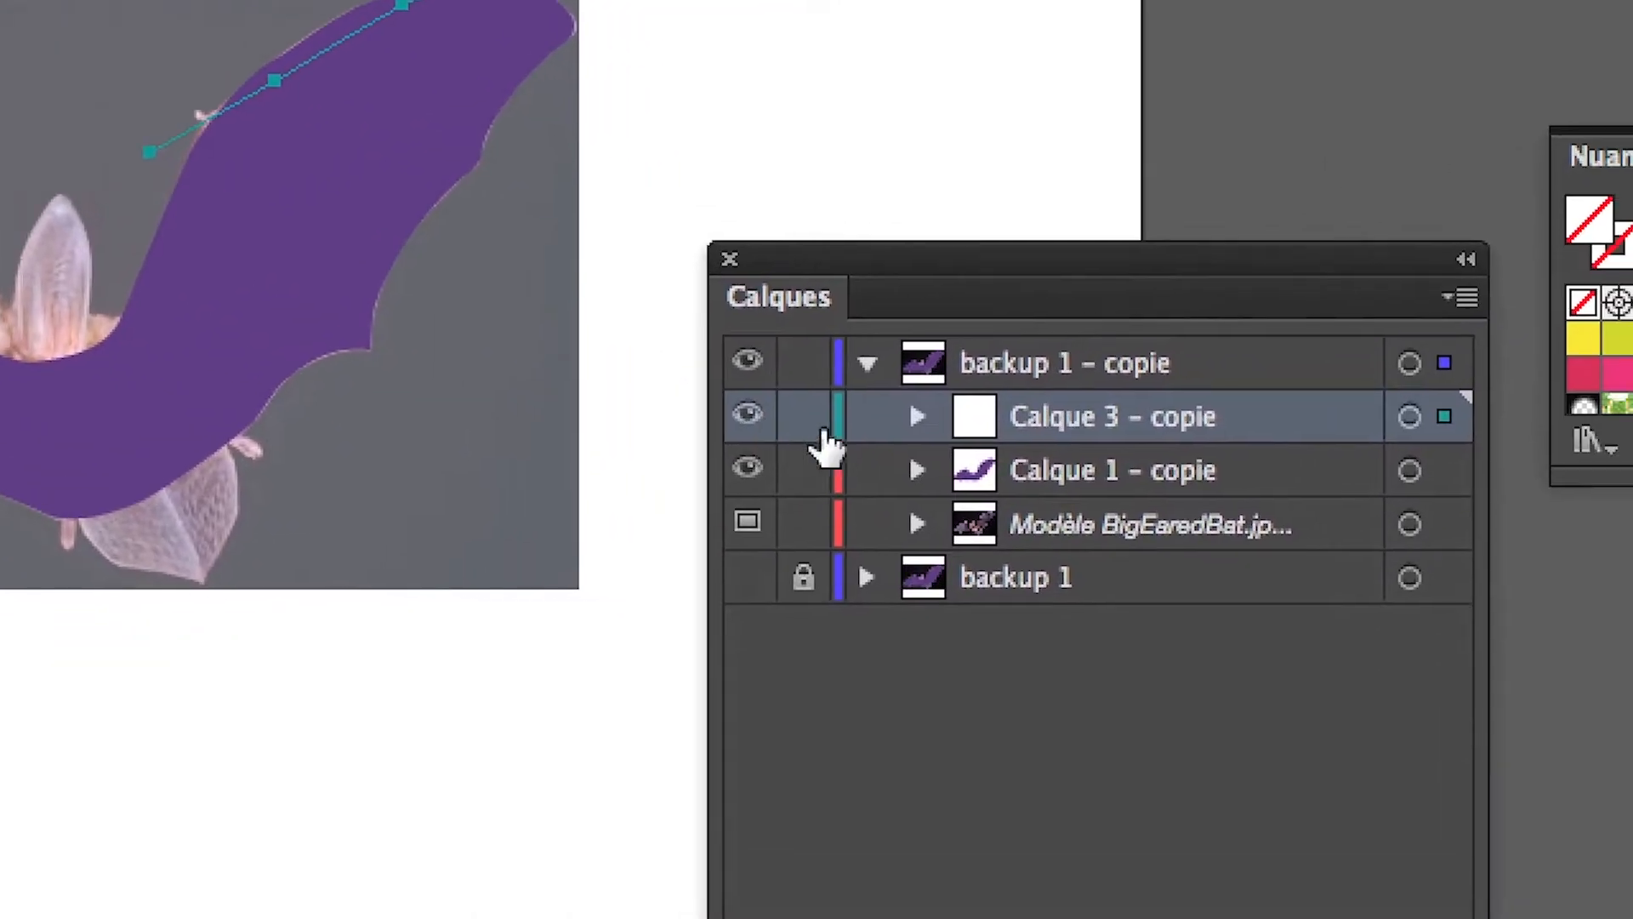
click(916, 415)
click(1004, 532)
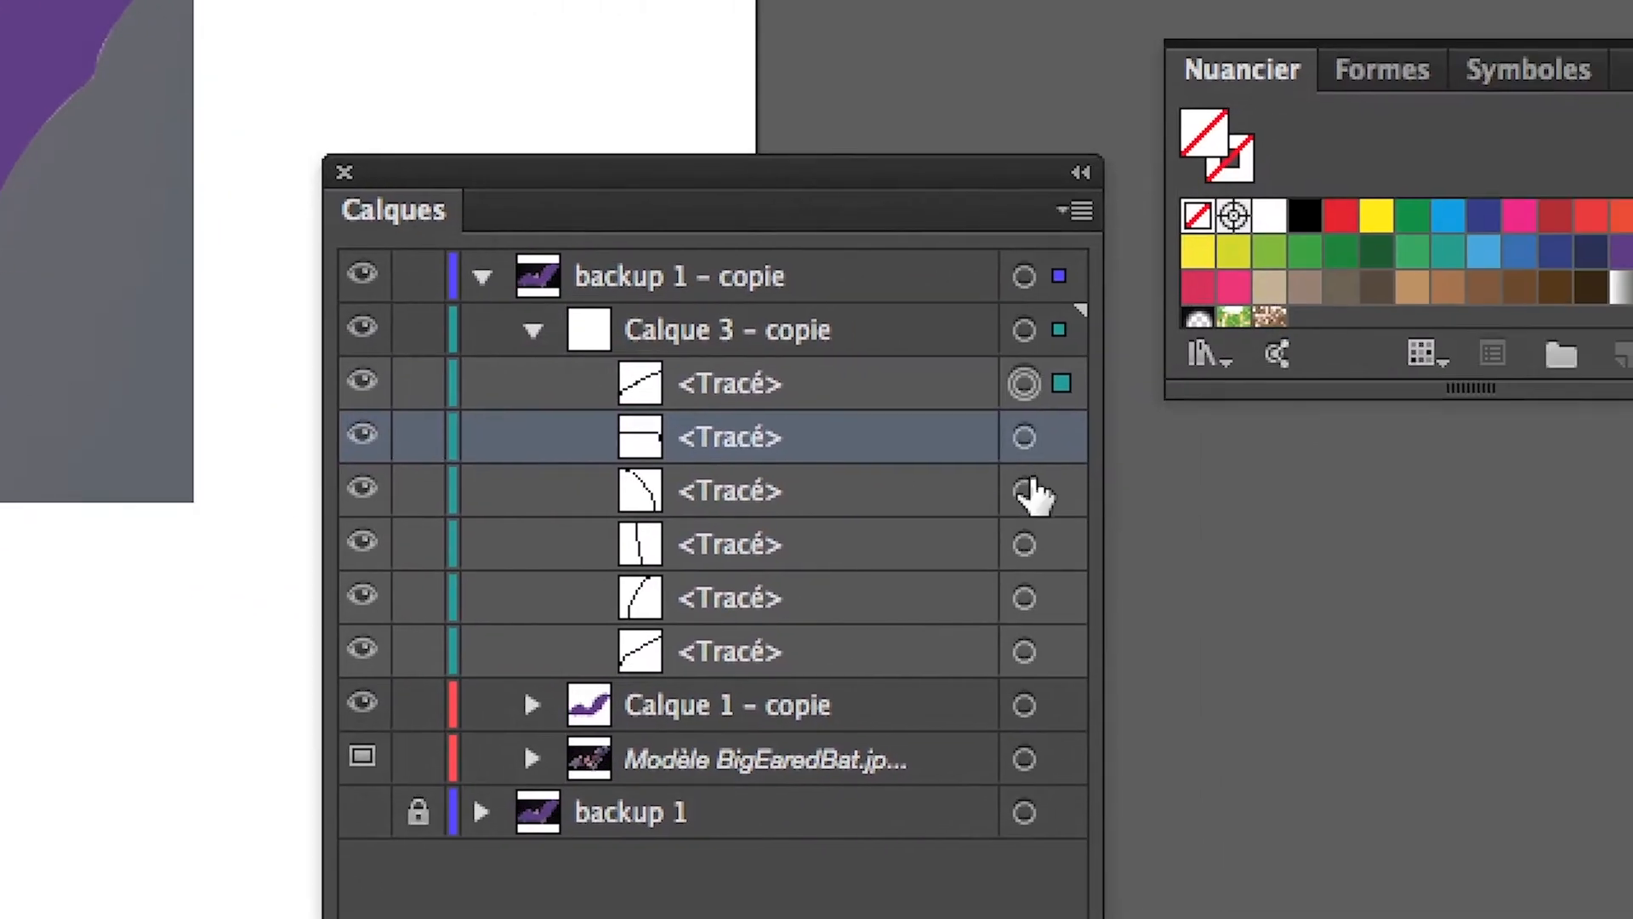
click(1025, 492)
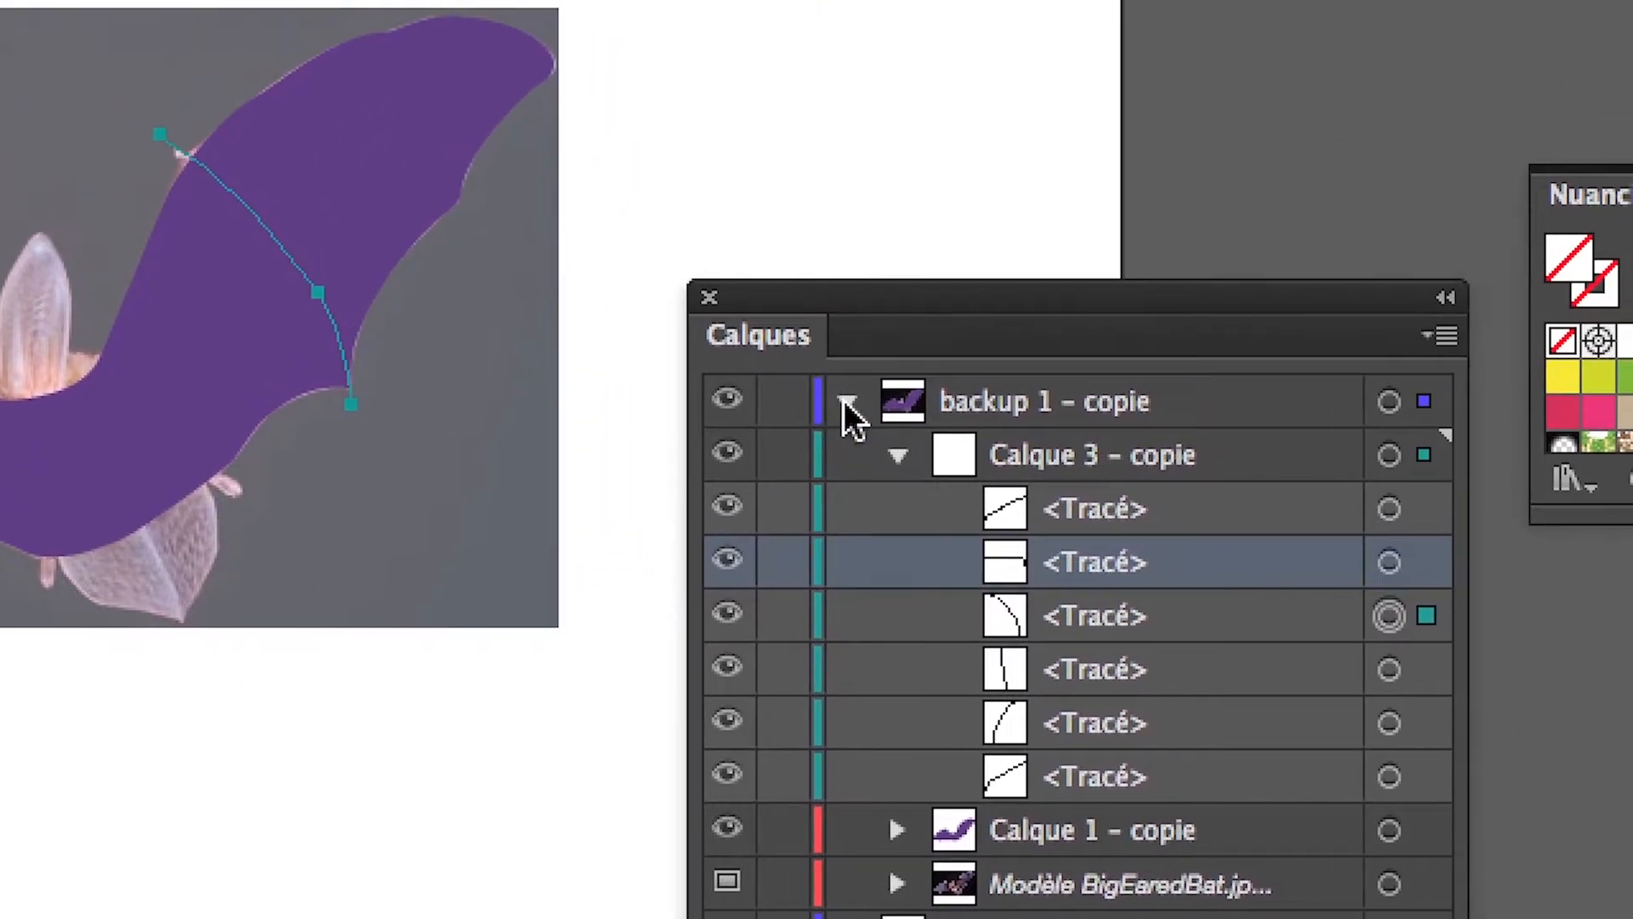
Hide the Calque 3 – copie and Calque 1 – copie layers and collapse the vein path list.
drag(727, 454, 638, 717)
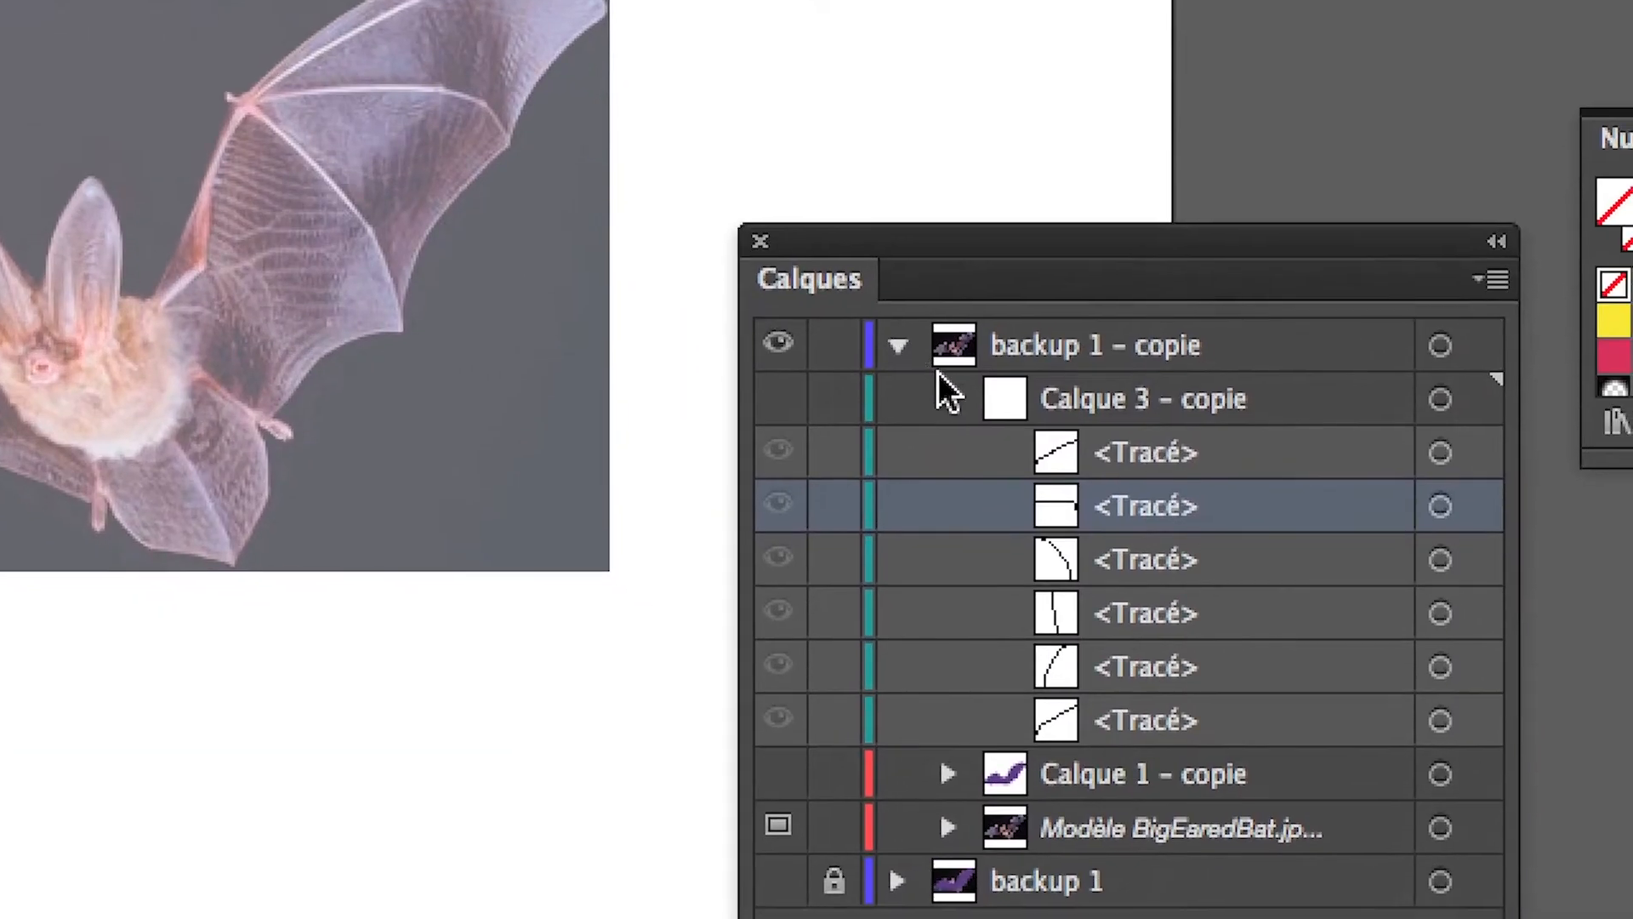
click(959, 395)
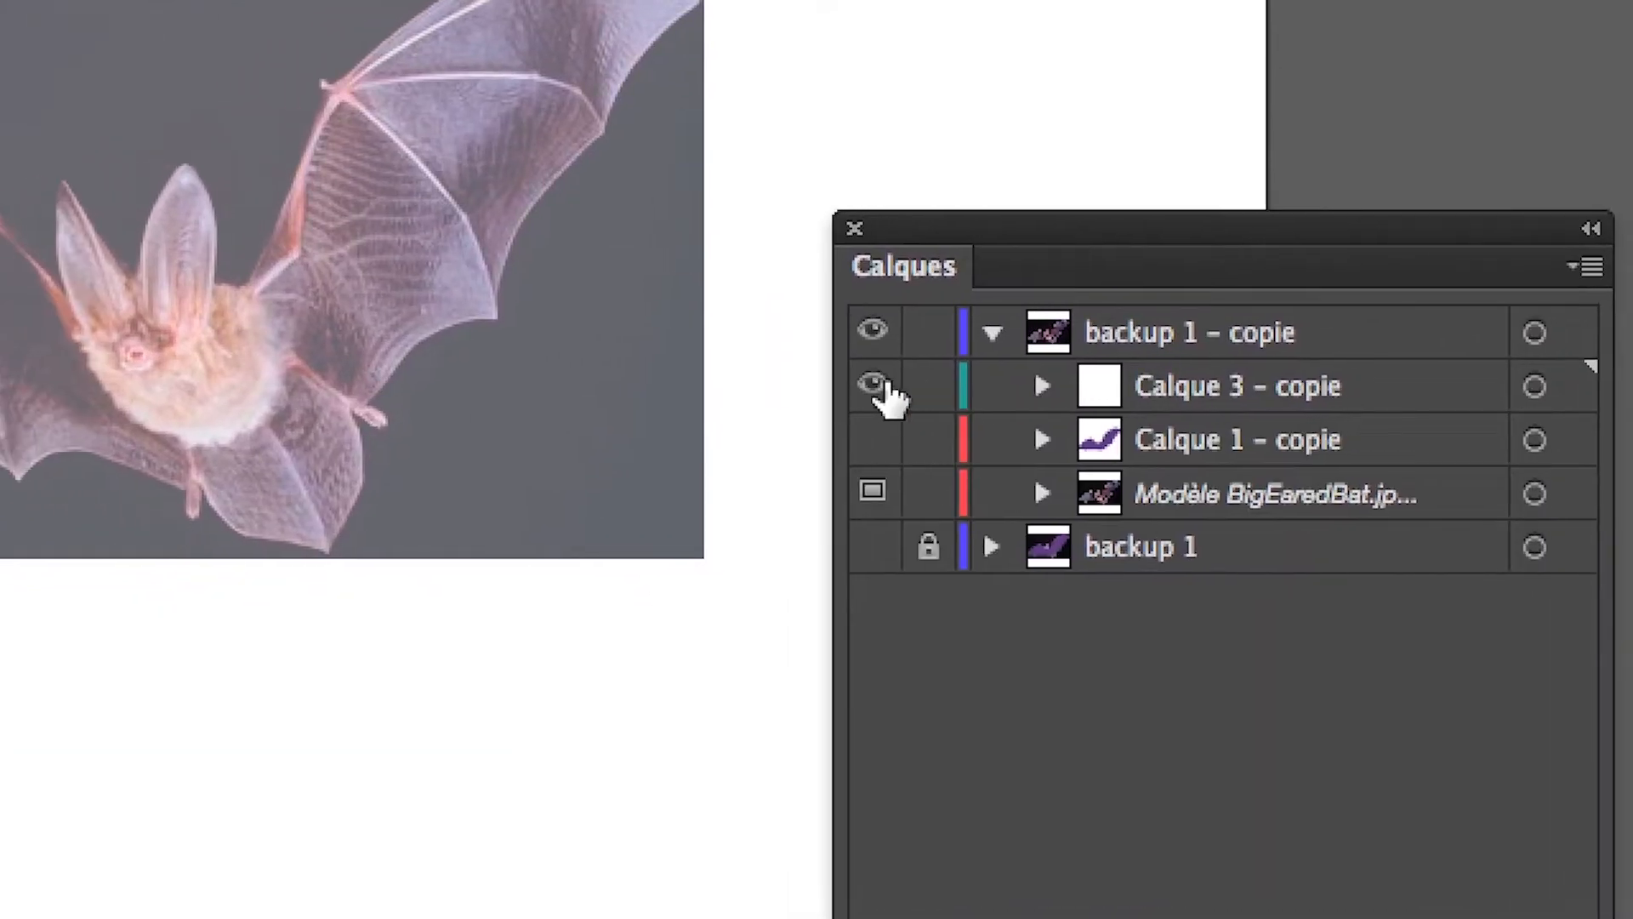
Rename the Calque 3 – copie layer as "veinures pour découper".
click(1080, 384)
double_click(1003, 378)
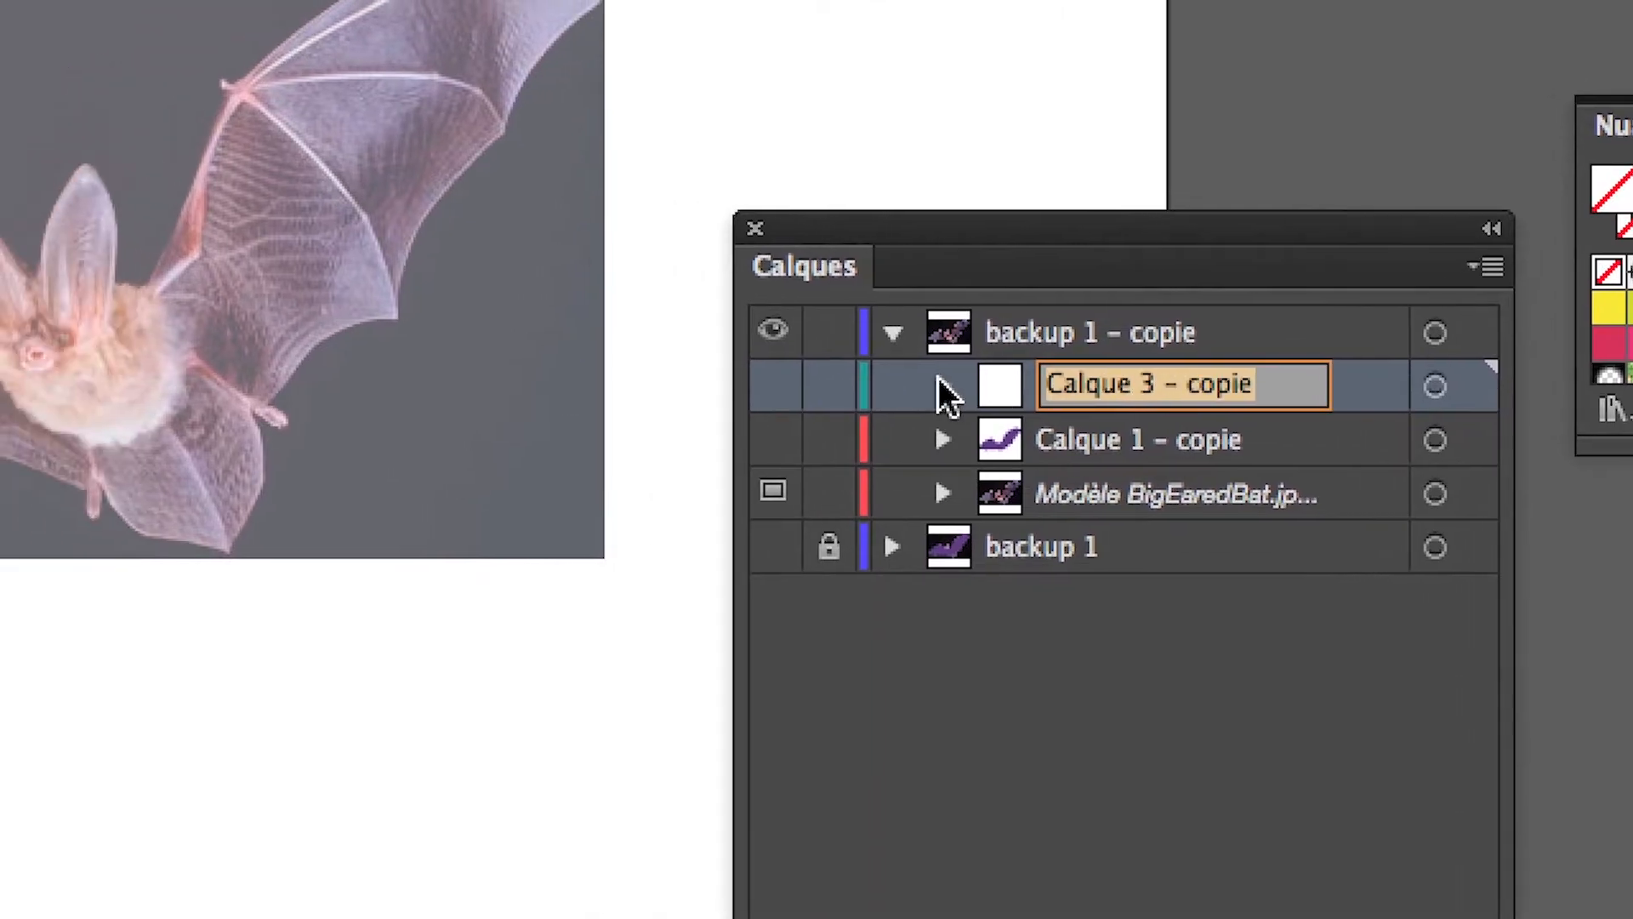
click(808, 379)
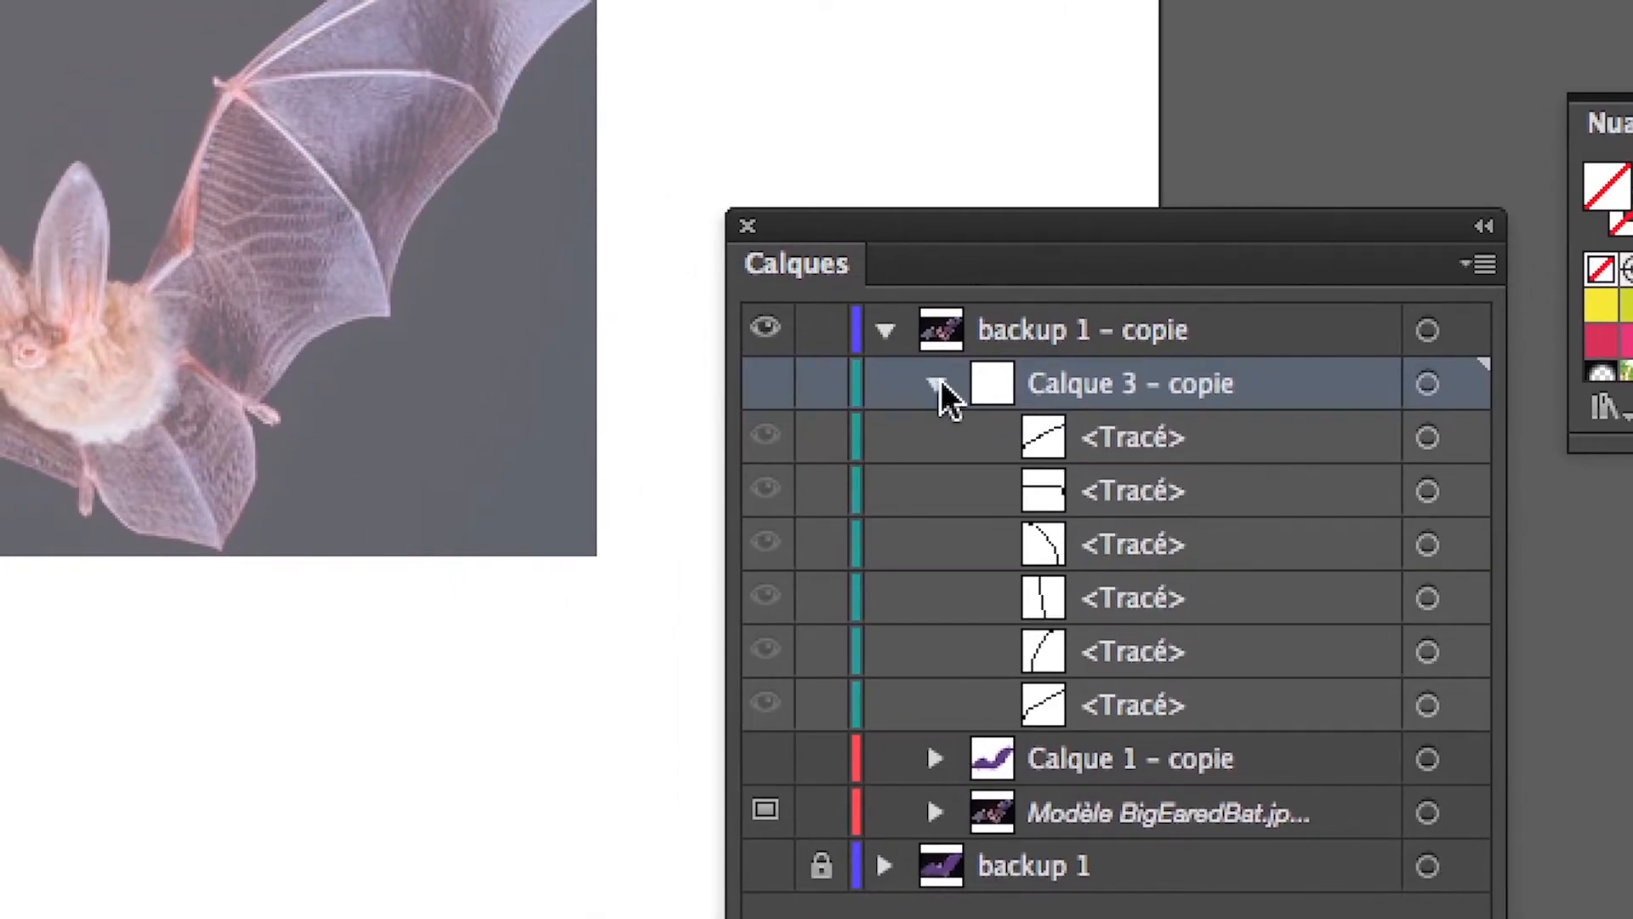
click(872, 379)
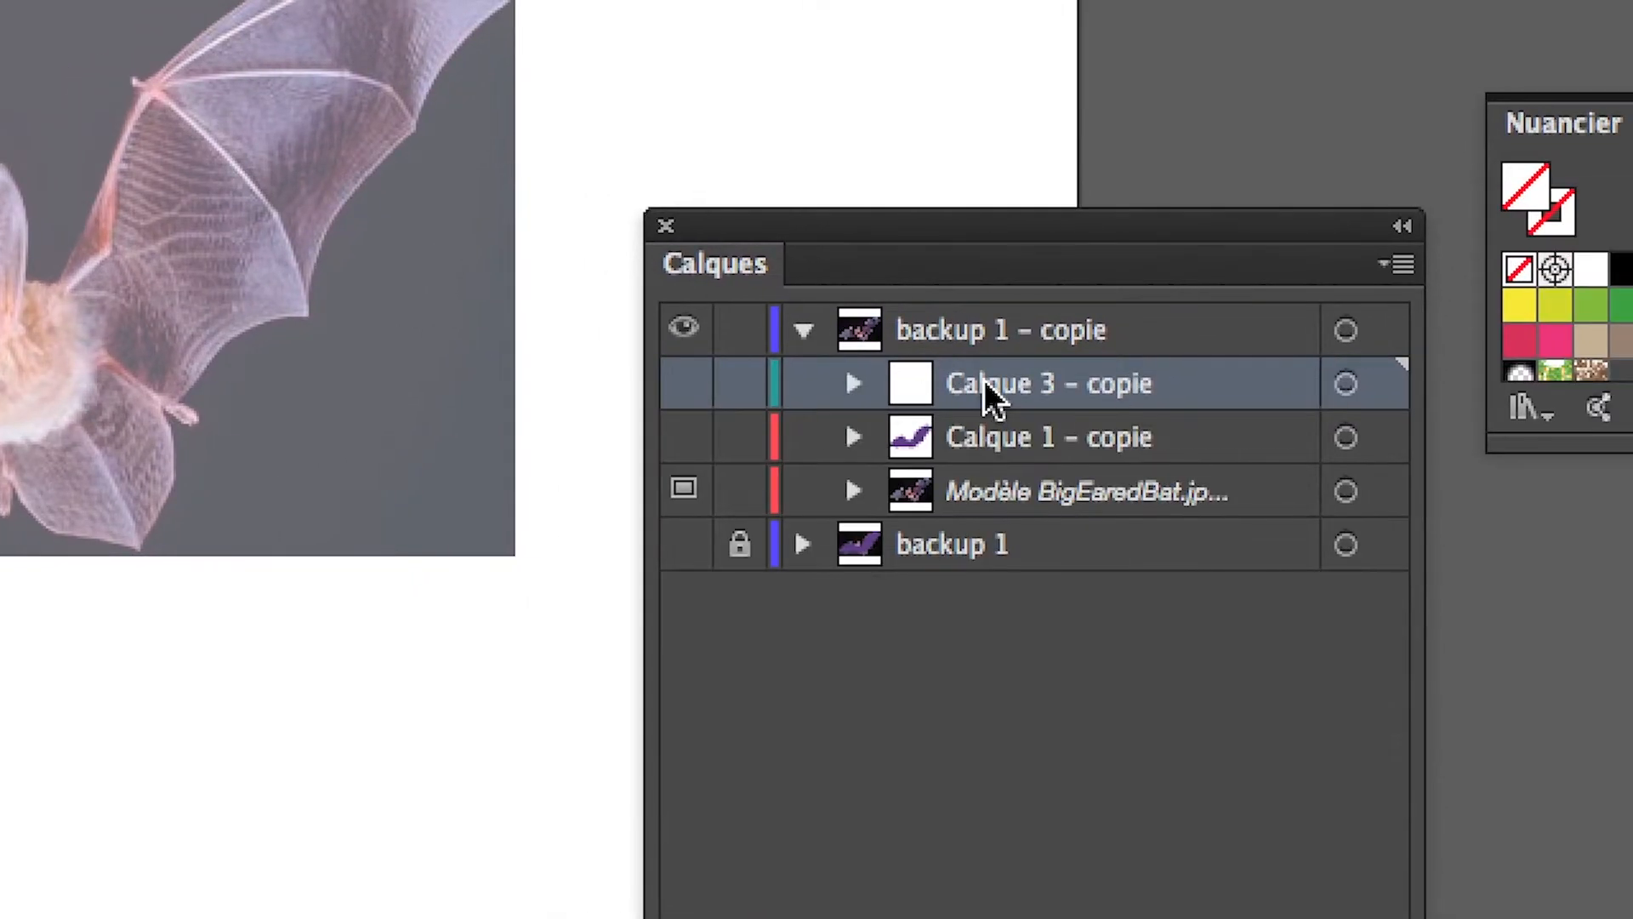
double_click(1003, 381)
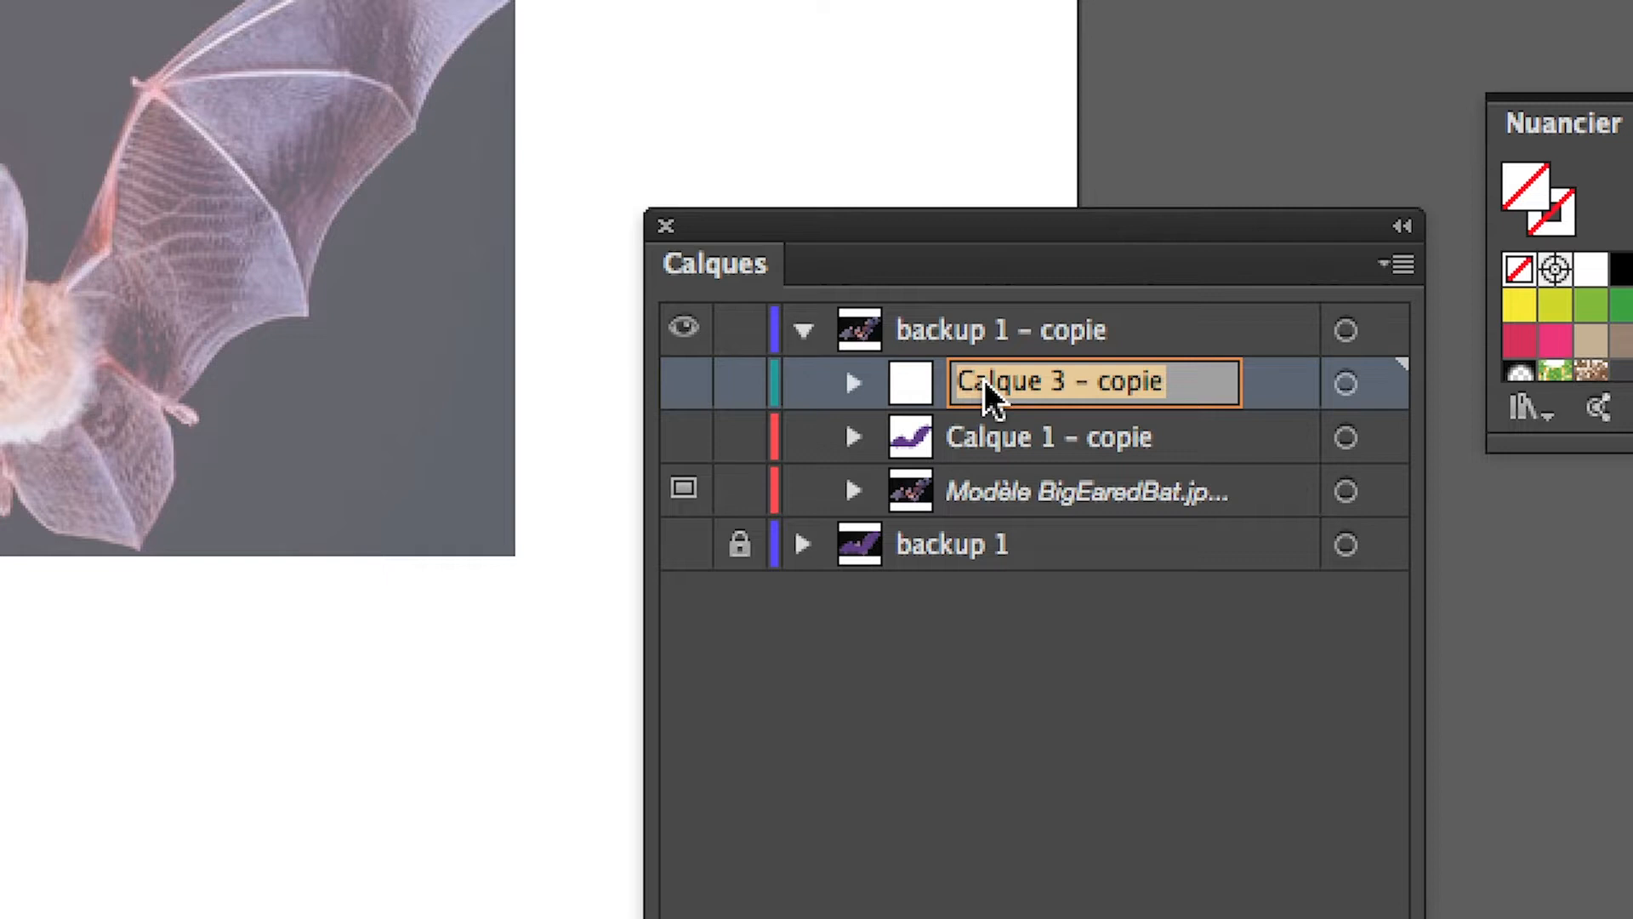
text(vein)
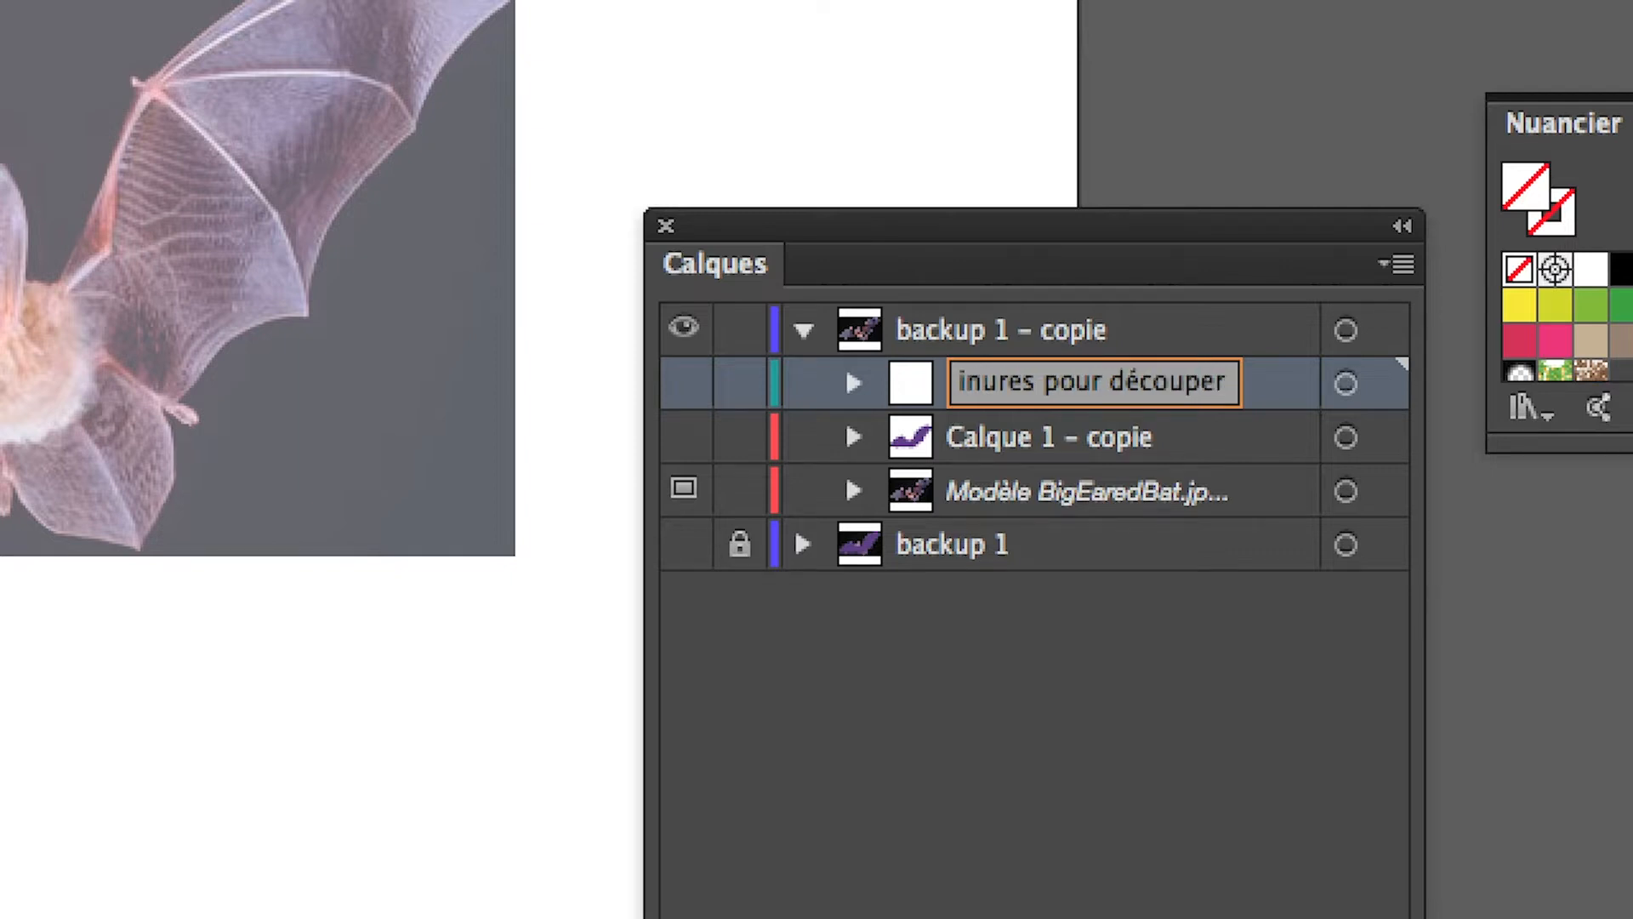
key(Return)
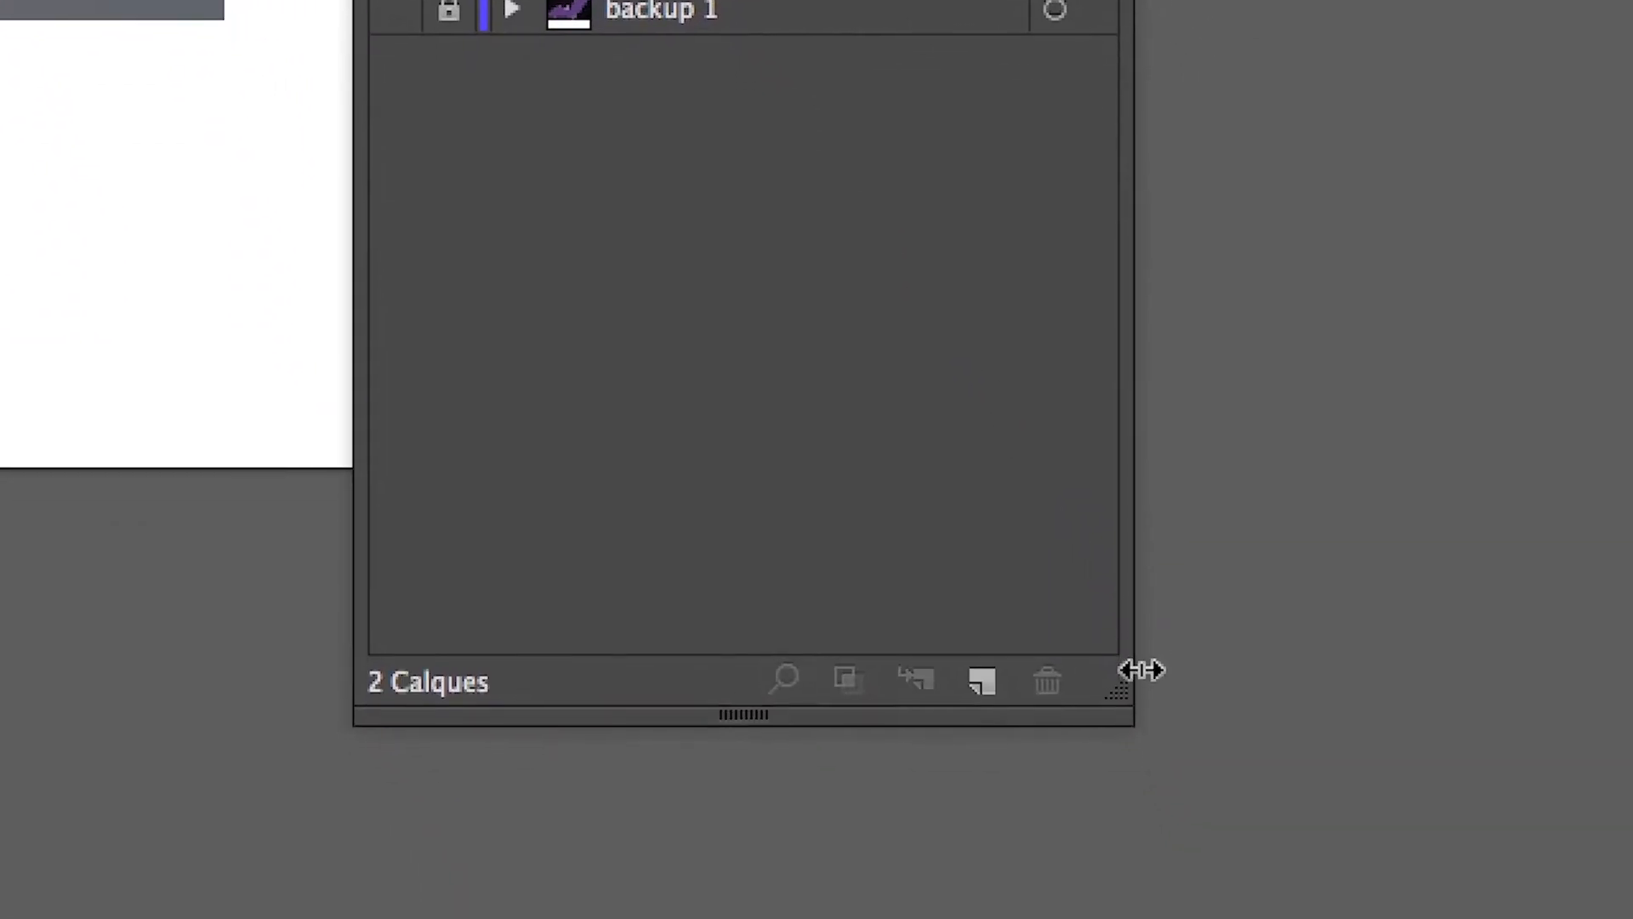
Widen and reposition the layer list, and duplicate the "veinures pour découper" layer.
drag(1116, 694, 1424, 167)
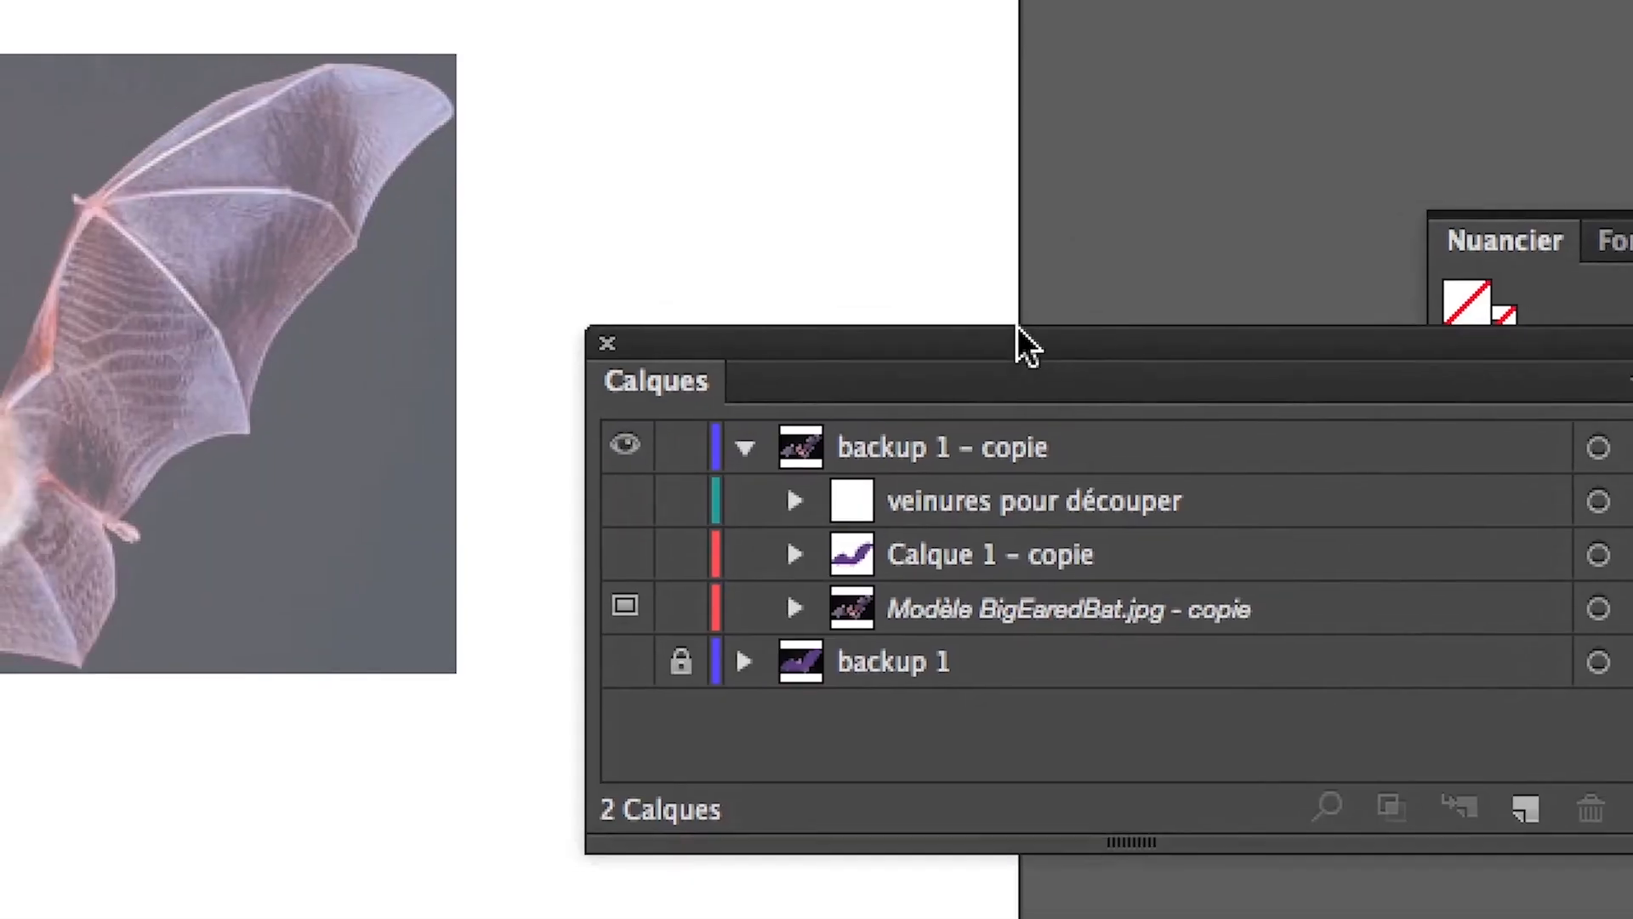
drag(1017, 330, 713, 484)
click(950, 645)
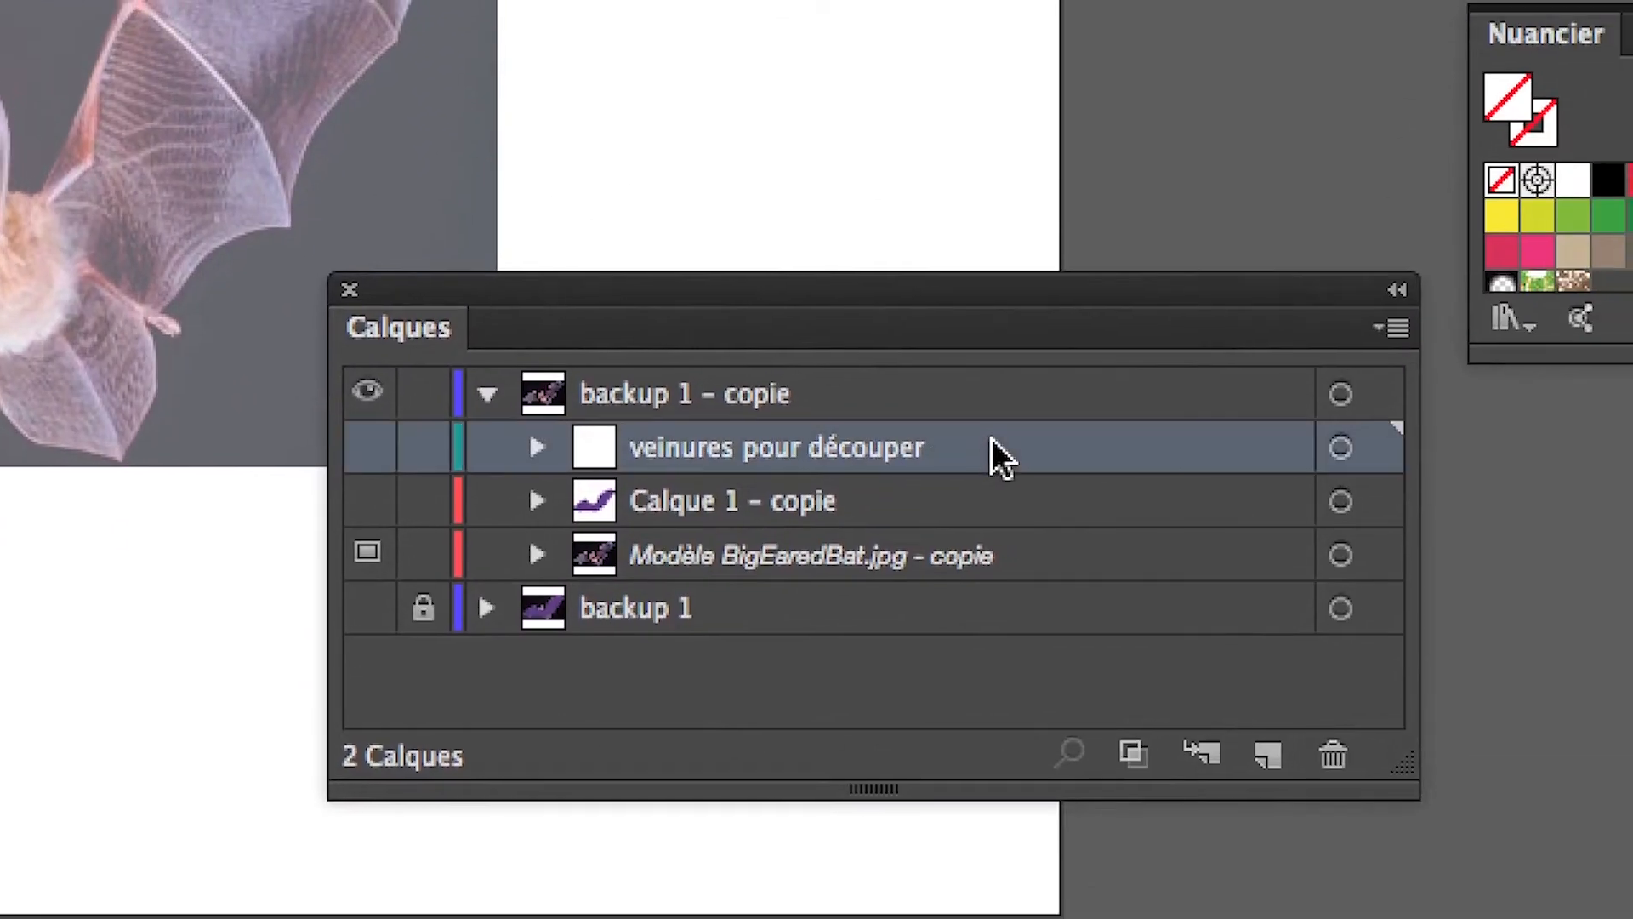
drag(978, 455, 1093, 551)
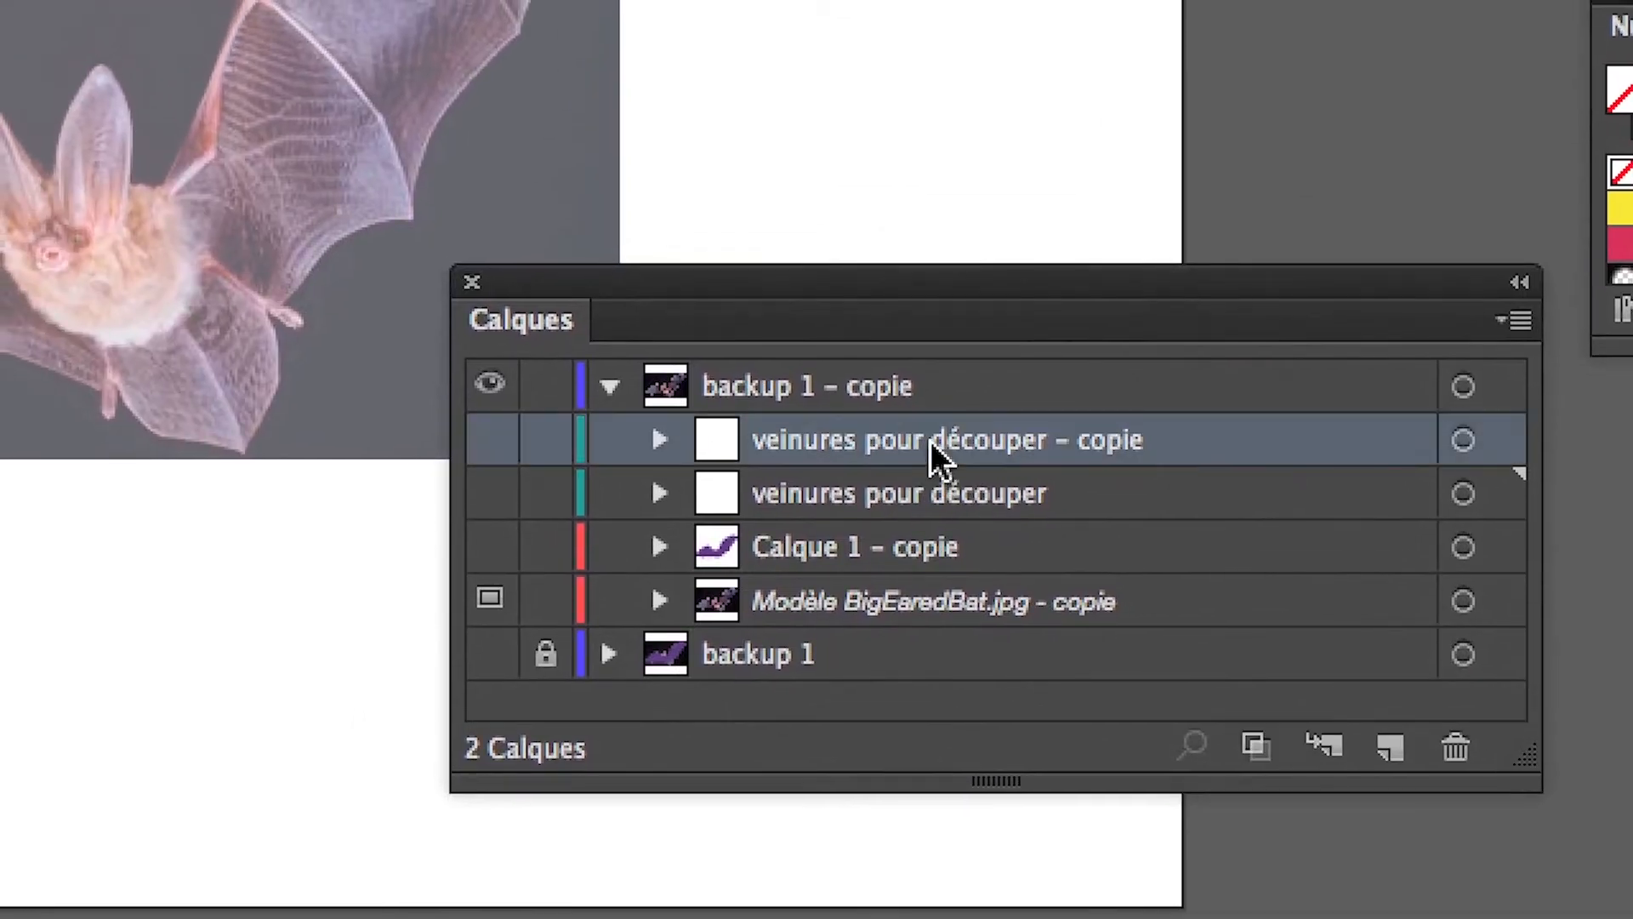
Rename the duplicated vein layer as "os sur les ailes".
double_click(930, 441)
text(os sur )
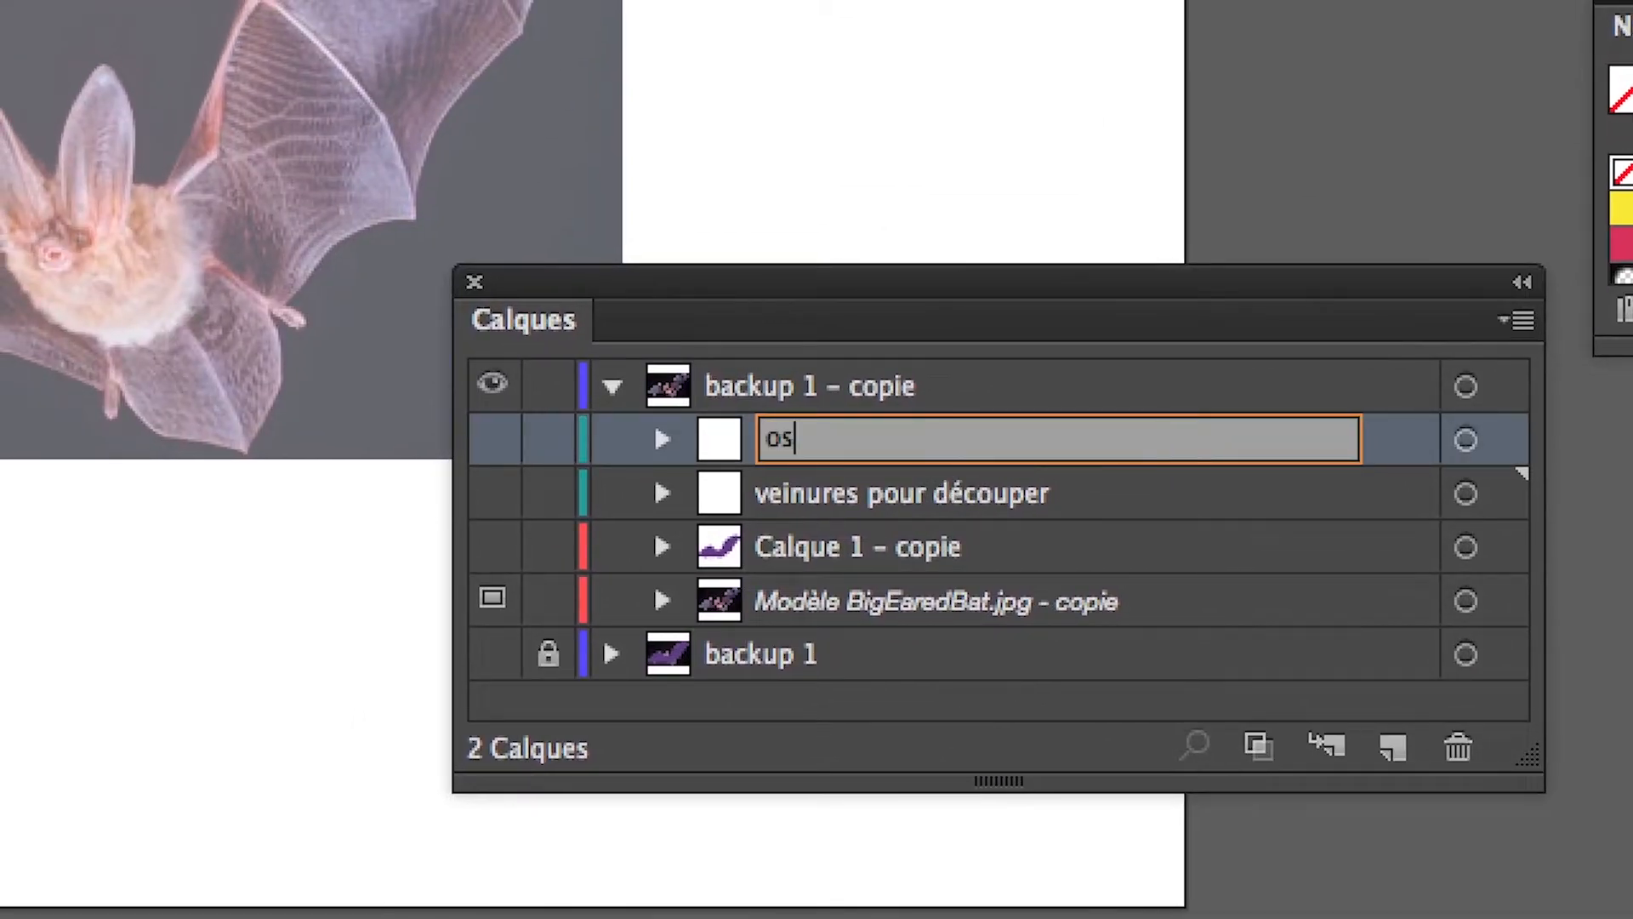
text(les ailes)
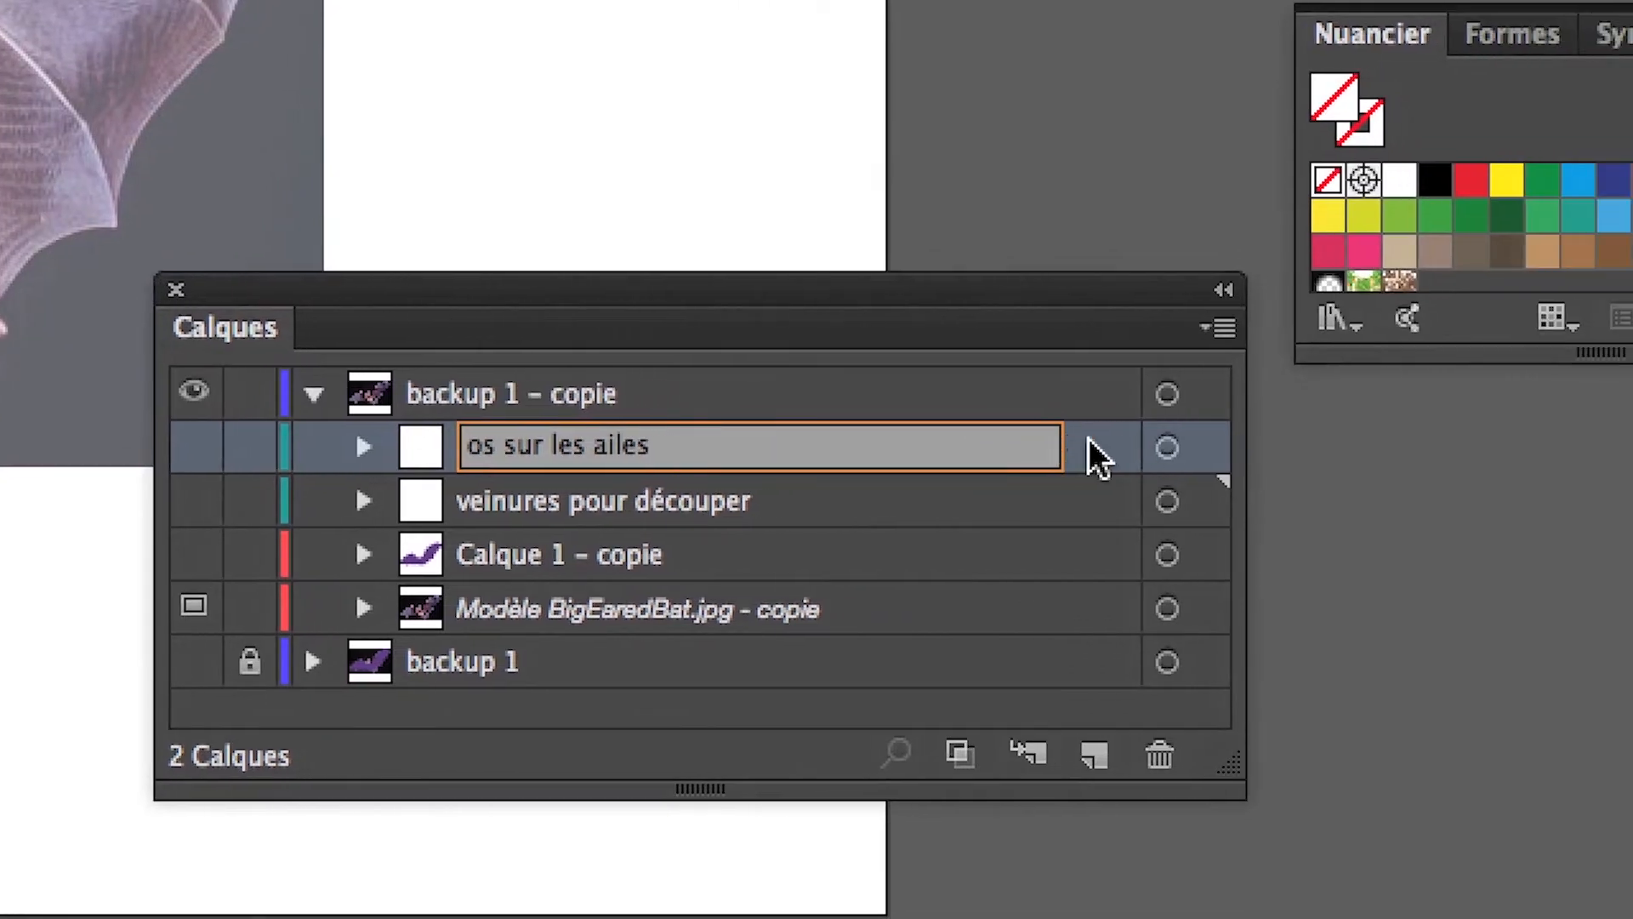
click(1388, 443)
Enlarge the layer list and inspect the paths inside the "os sur les ailes" and "veinures pour découper" layers.
click(833, 436)
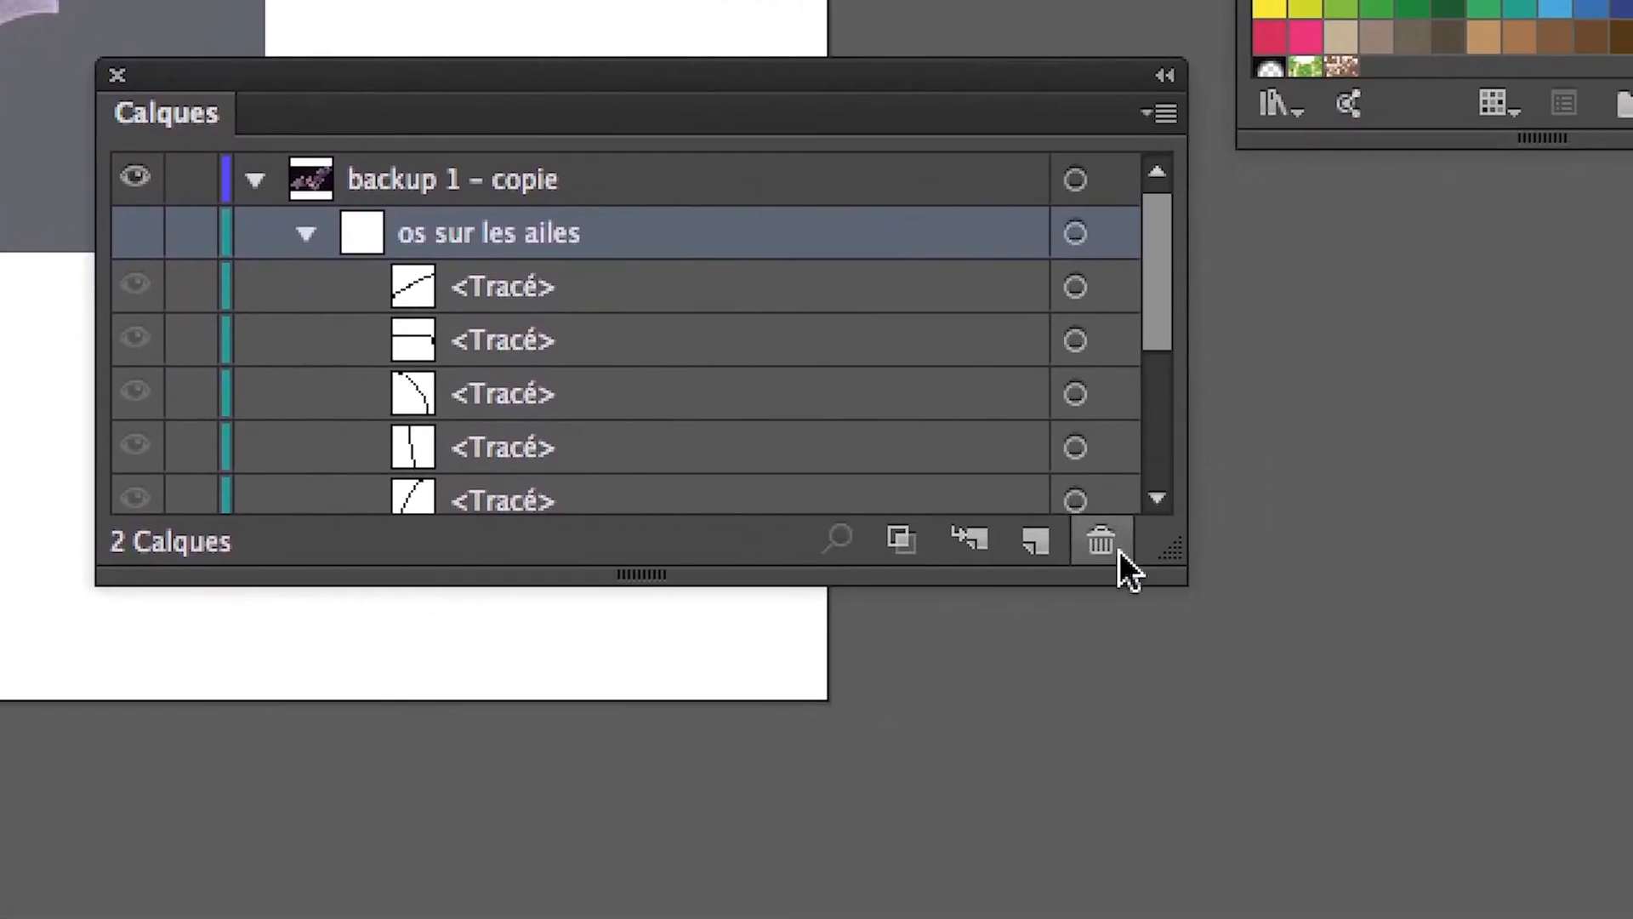
drag(1170, 549, 1170, 917)
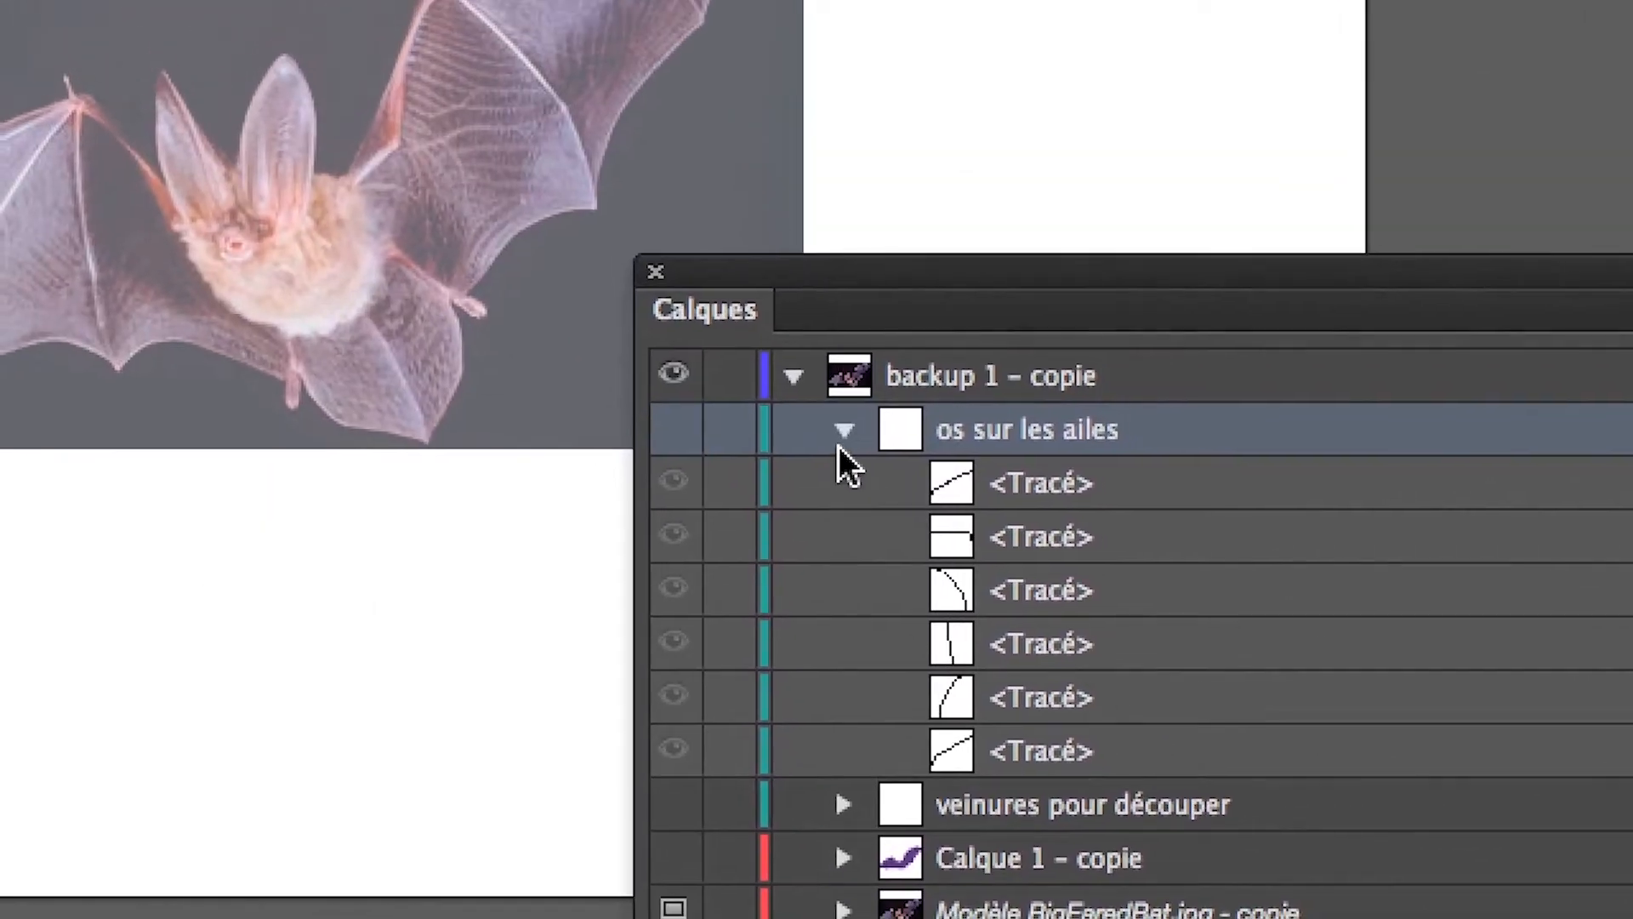
click(842, 430)
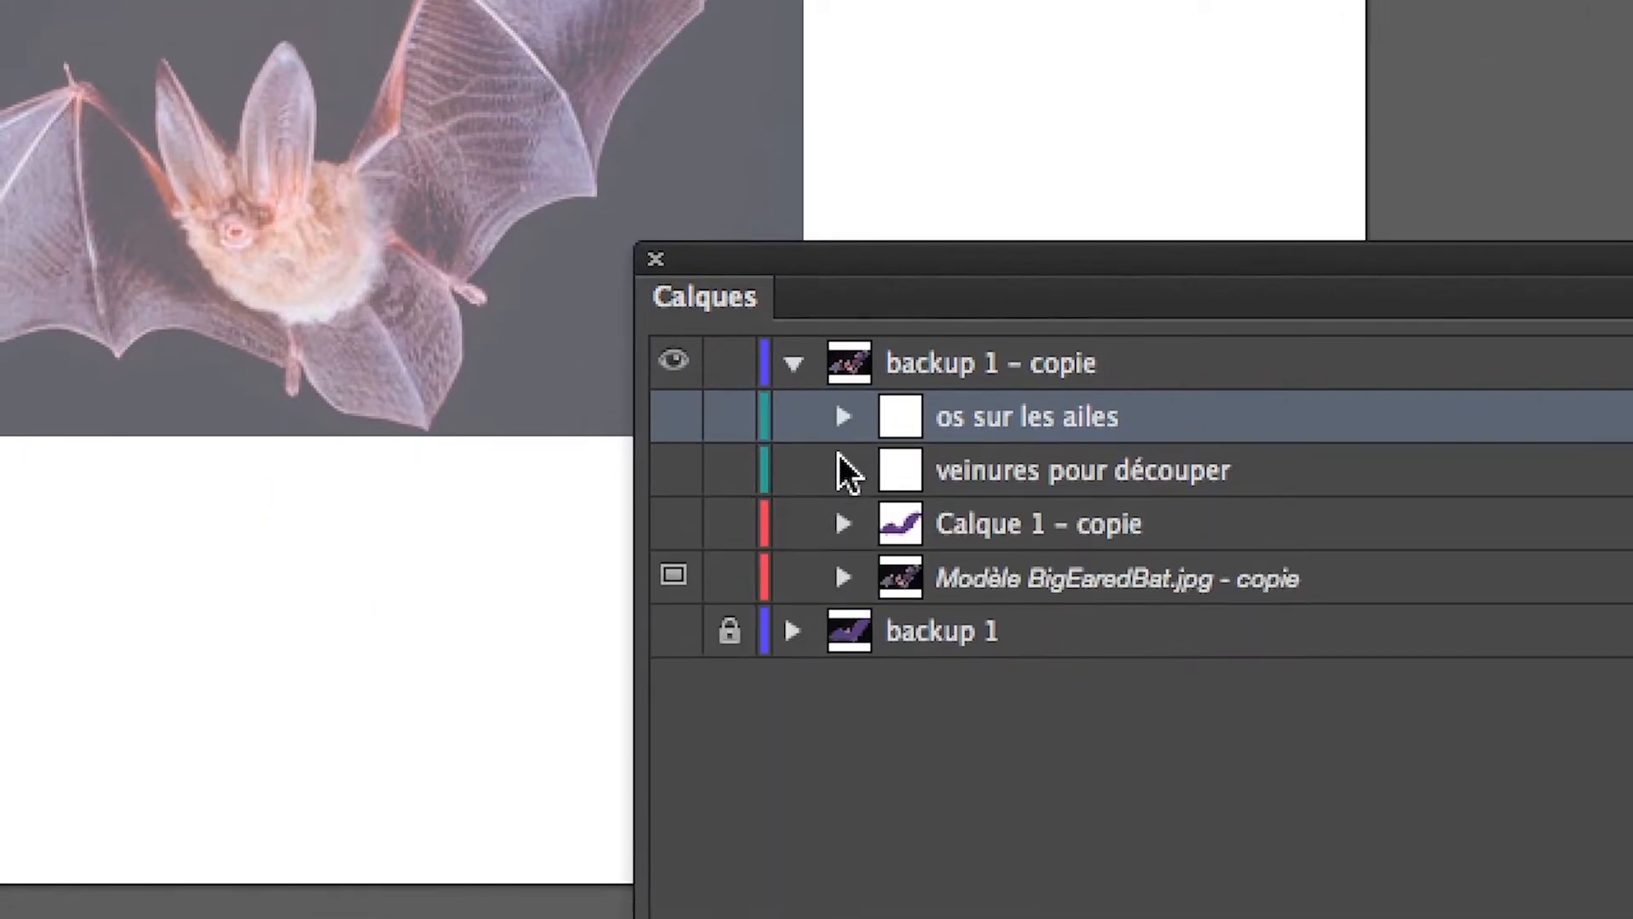
click(843, 482)
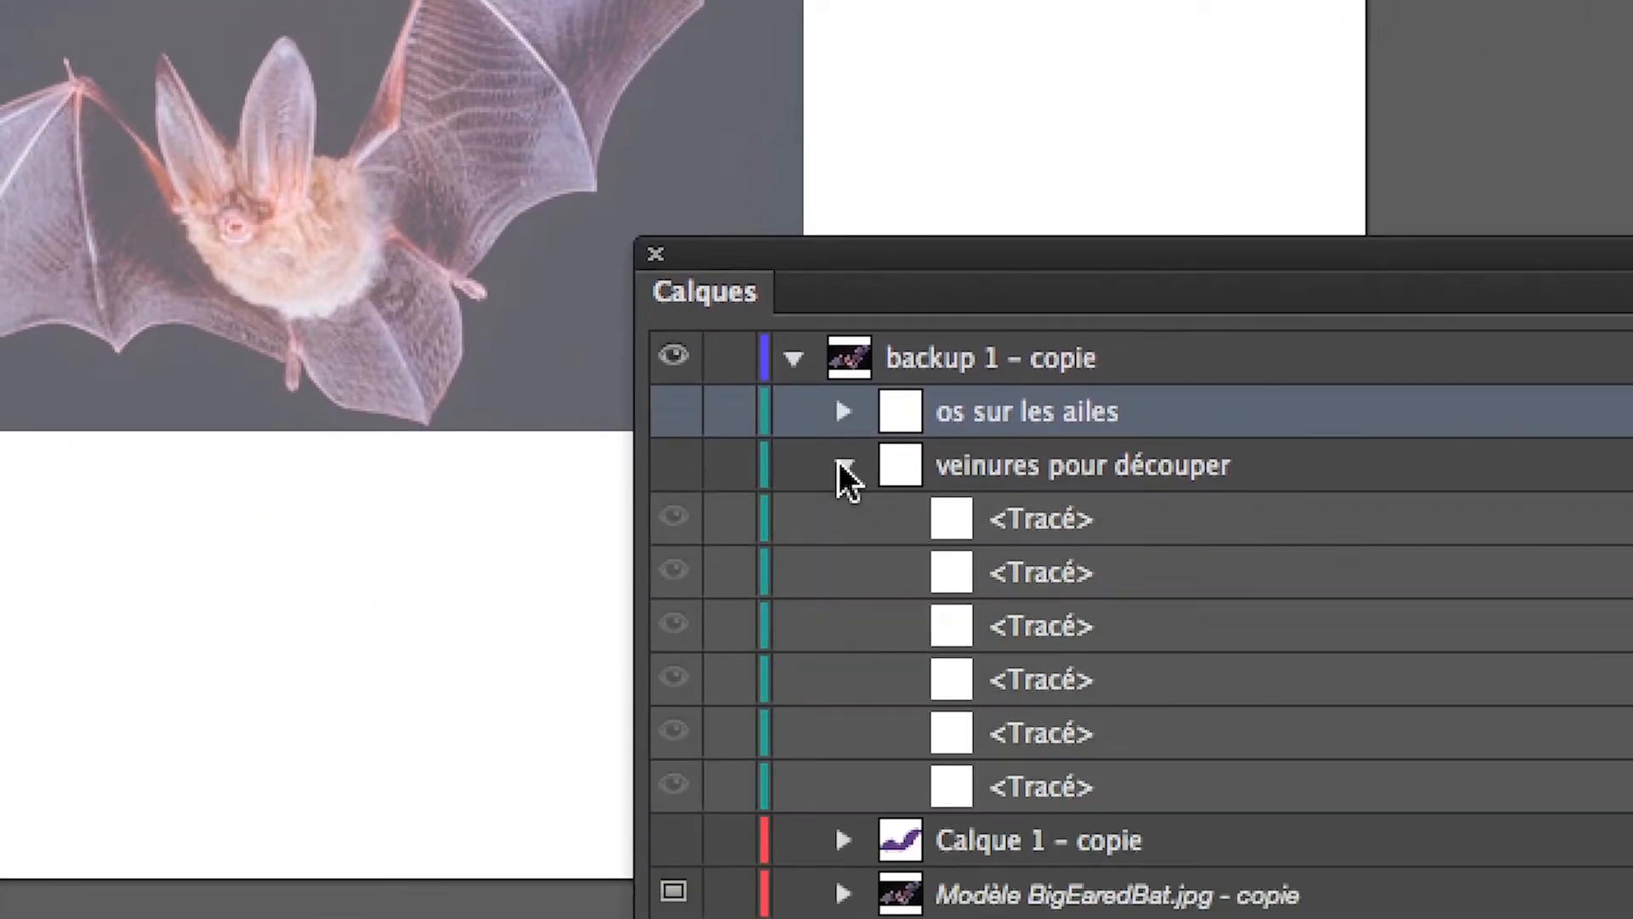
click(841, 464)
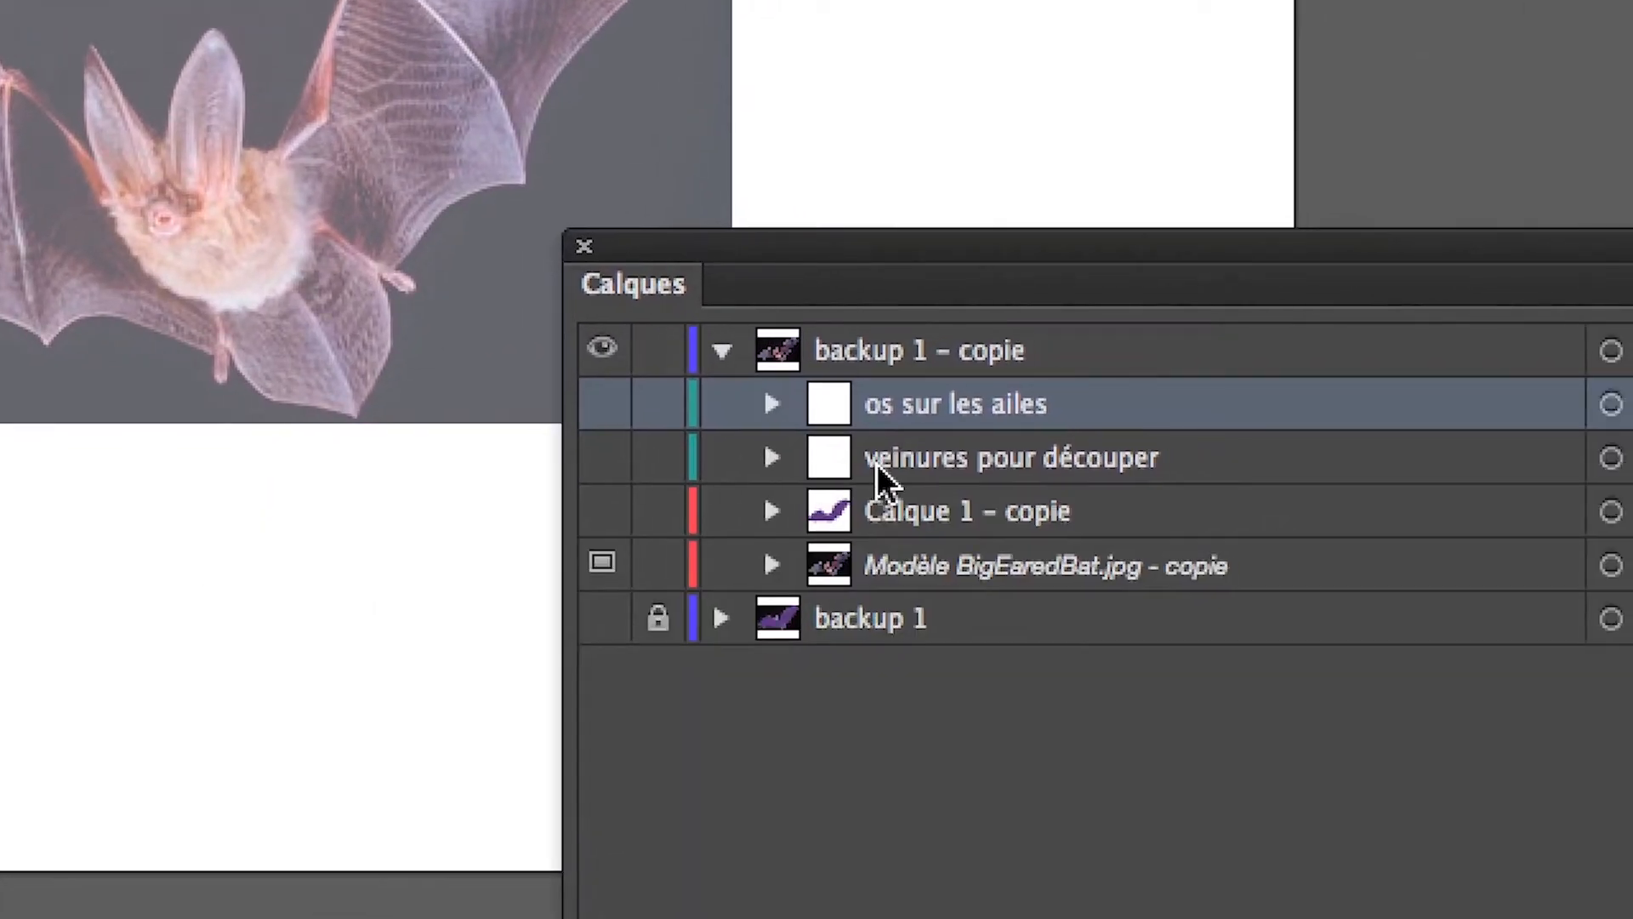
Show the "veinures pour découper" and Calque 1 – copie layers and make "veinures pour découper" the active layer.
click(774, 462)
click(770, 514)
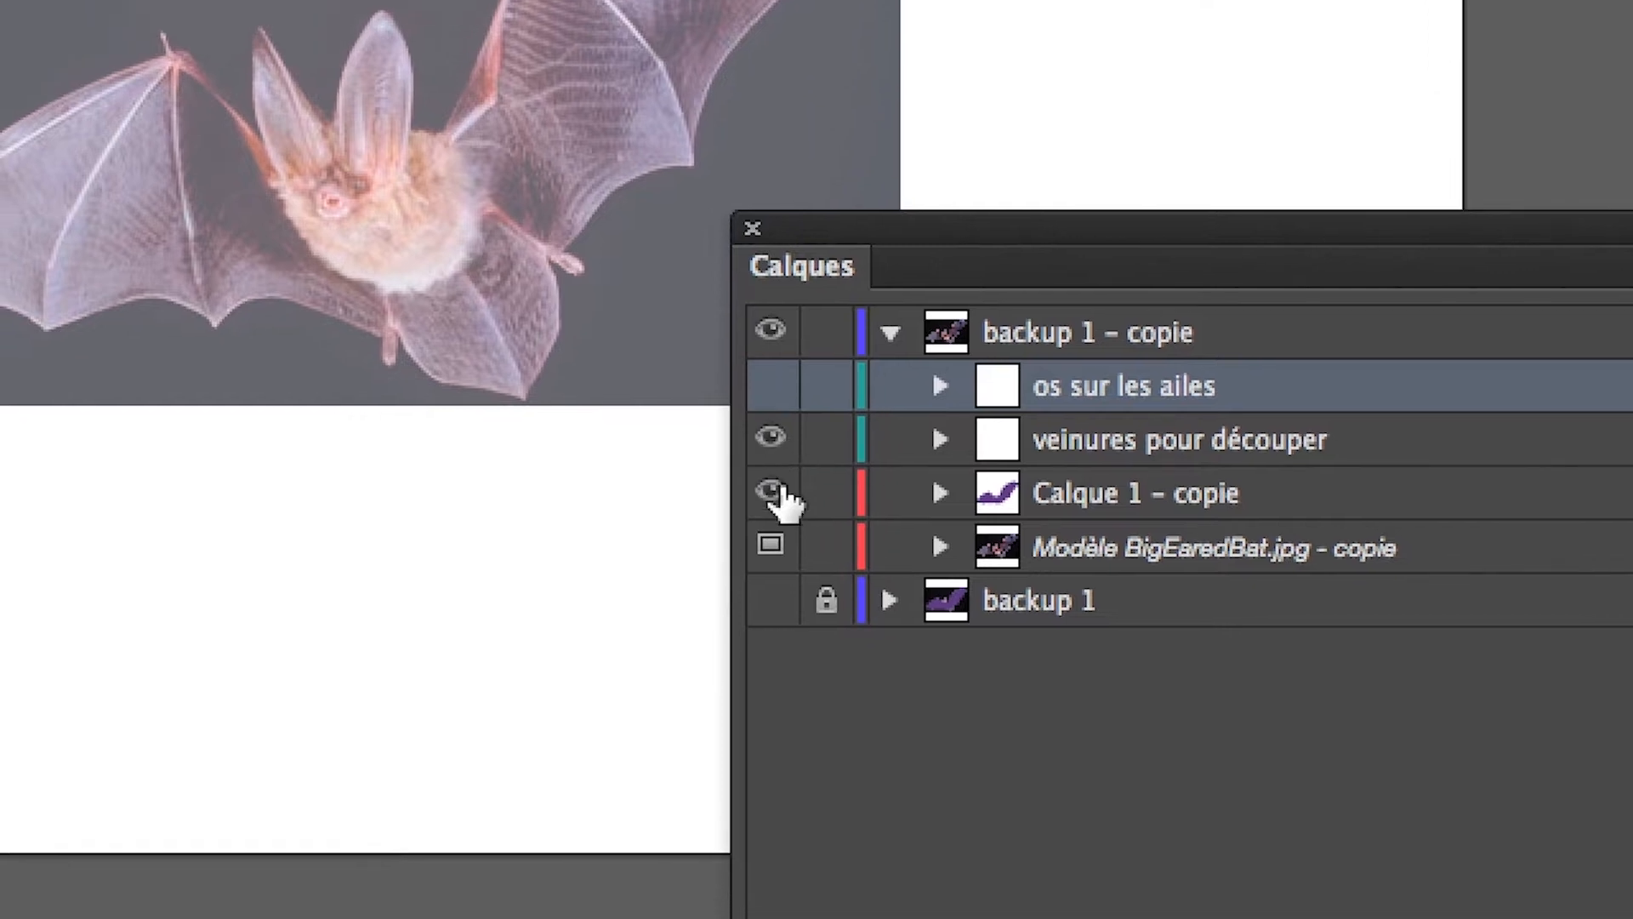
click(1040, 476)
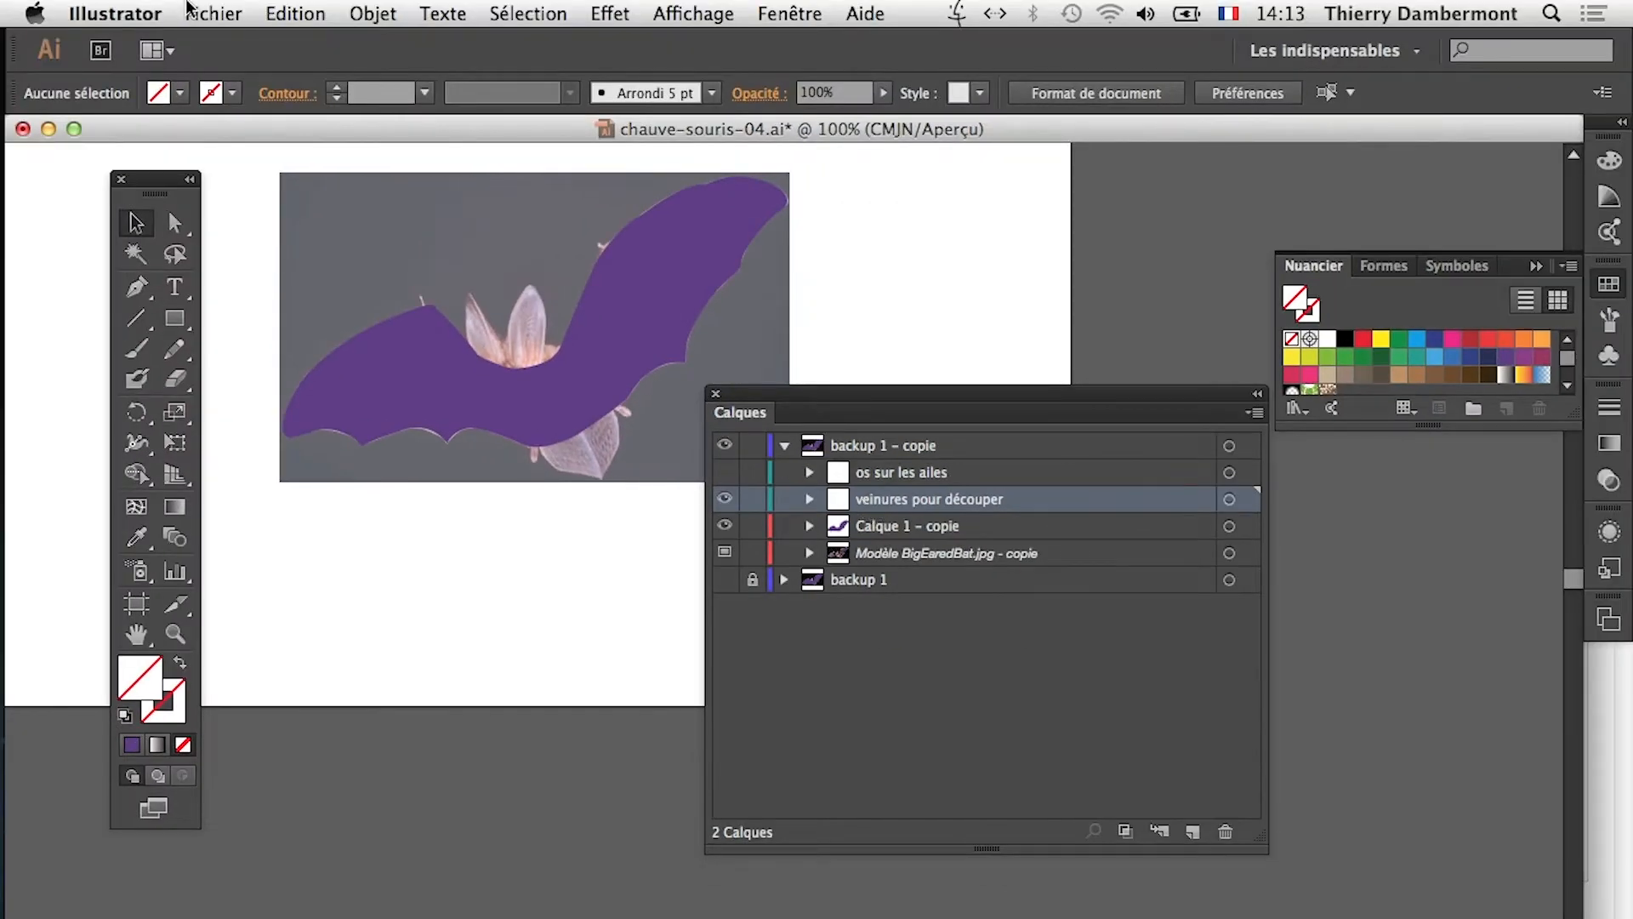
Use Save As to store the document as an Adobe Illustrator (ai) file in the AI-2014-07-18 folder with Illustrator CC compatibility.
click(188, 10)
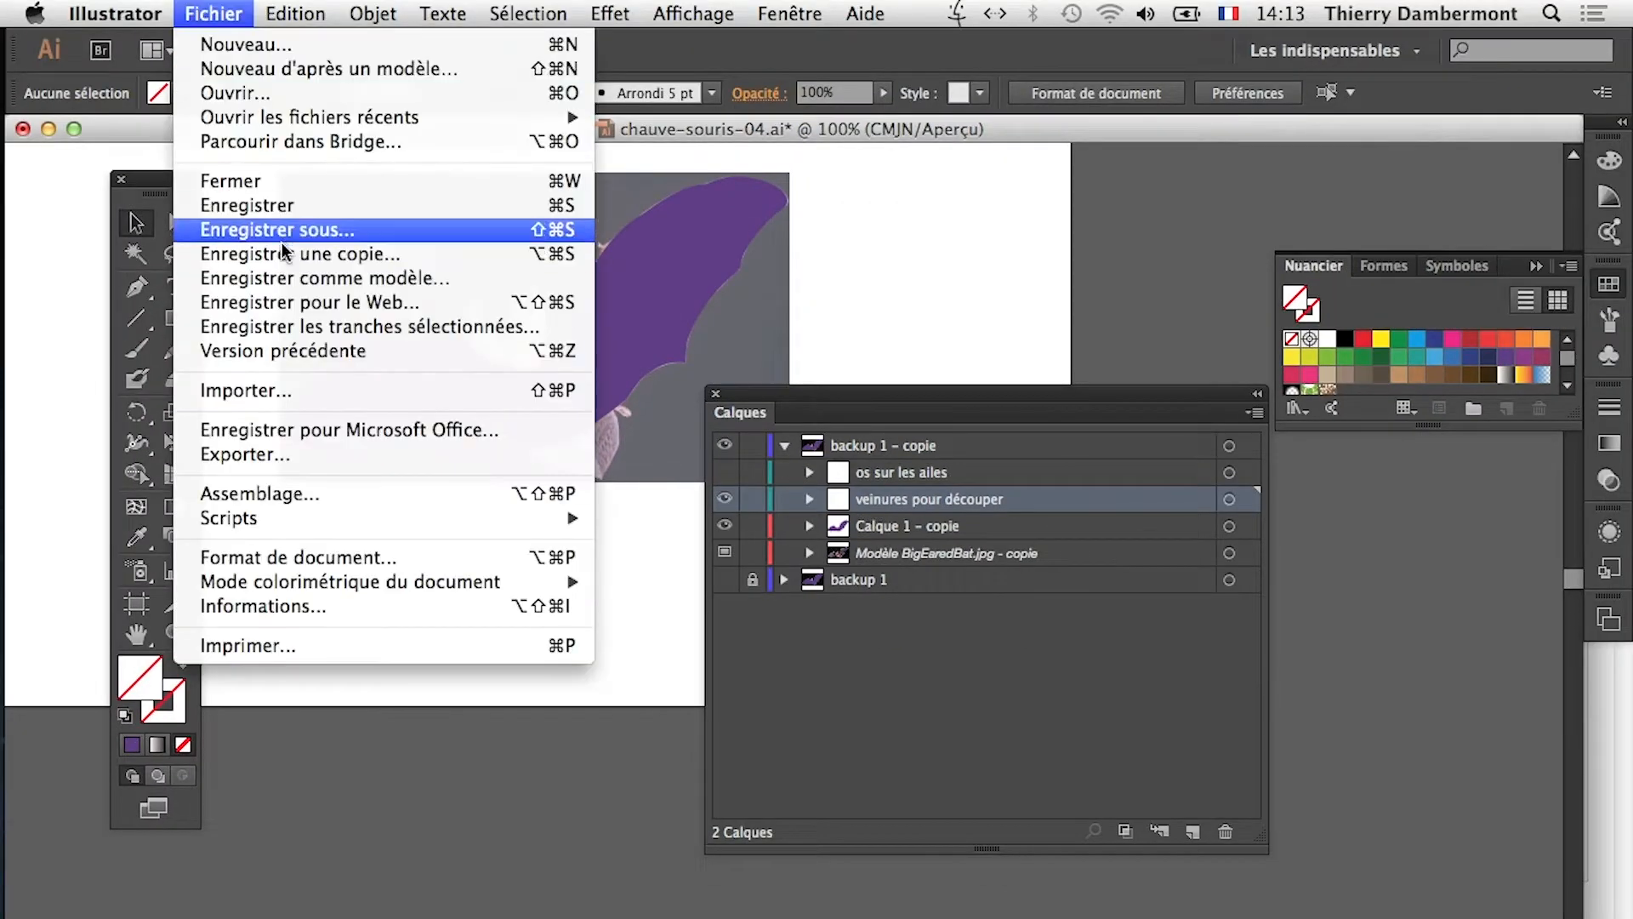
click(283, 240)
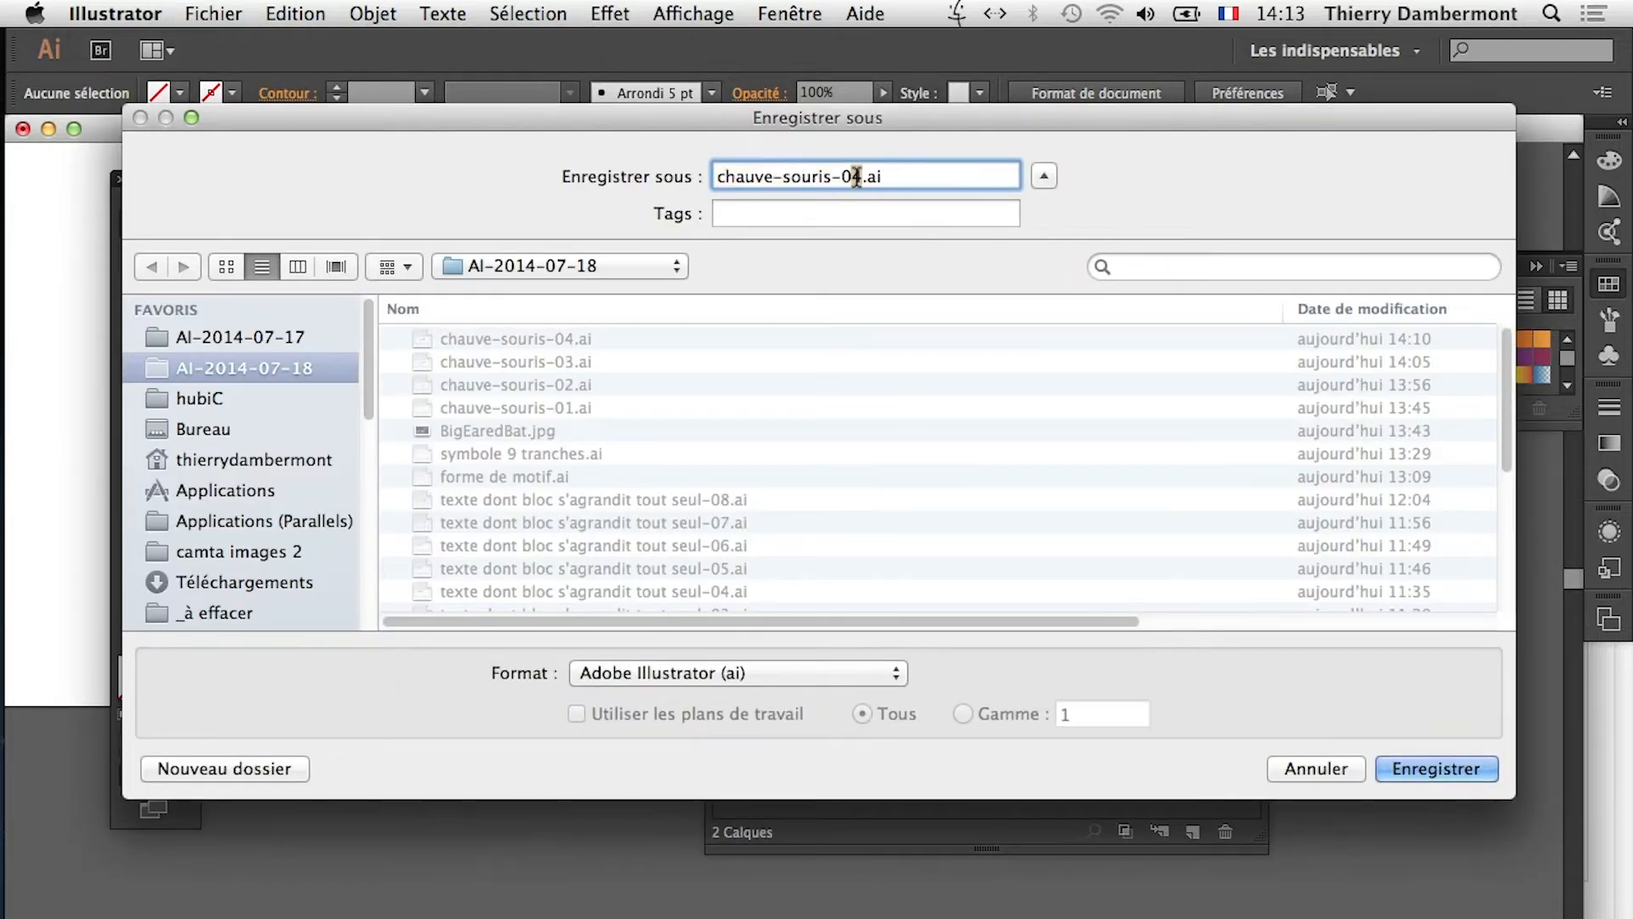
click(1415, 767)
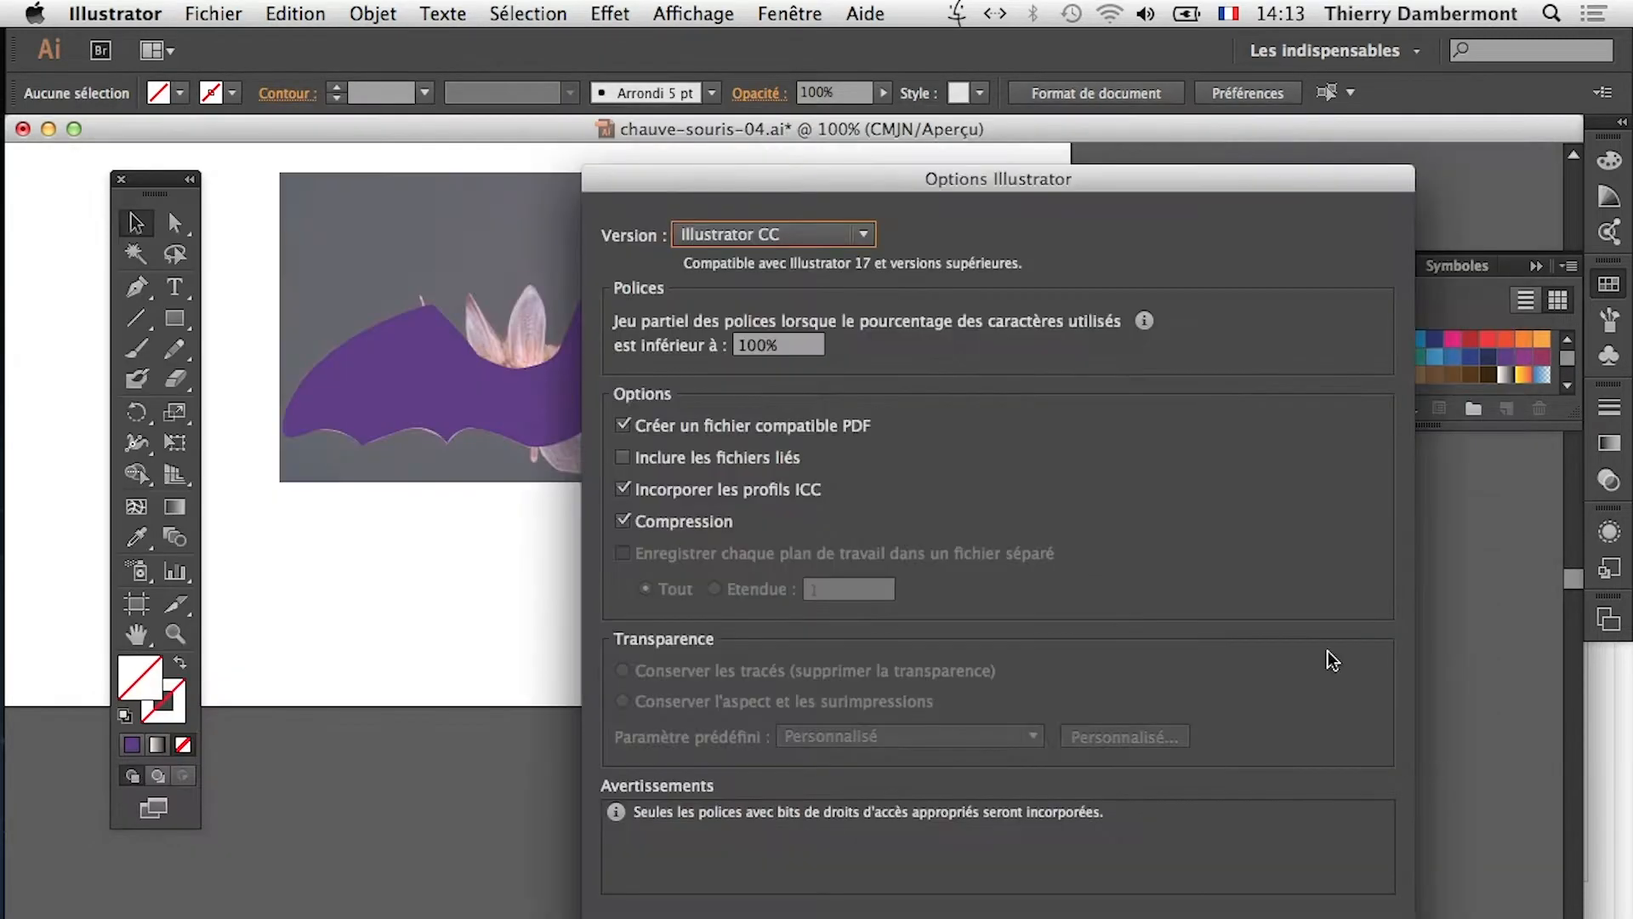
key(Return)
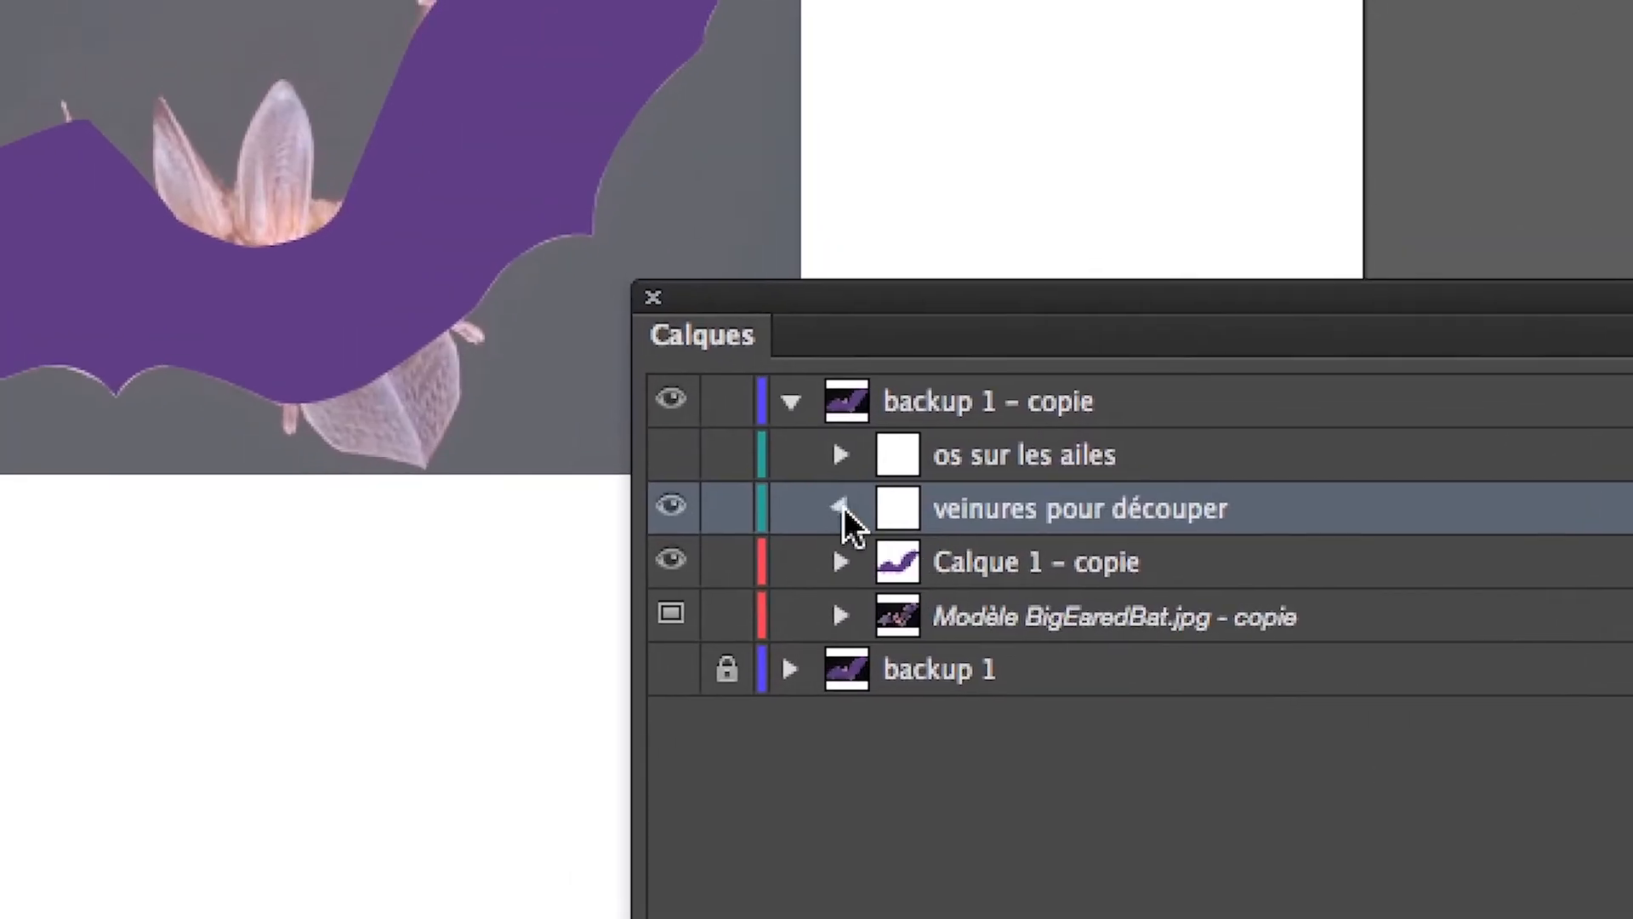
Compare the contents and visibility of the "veinures pour découper" and "os sur les ailes" layers.
click(846, 493)
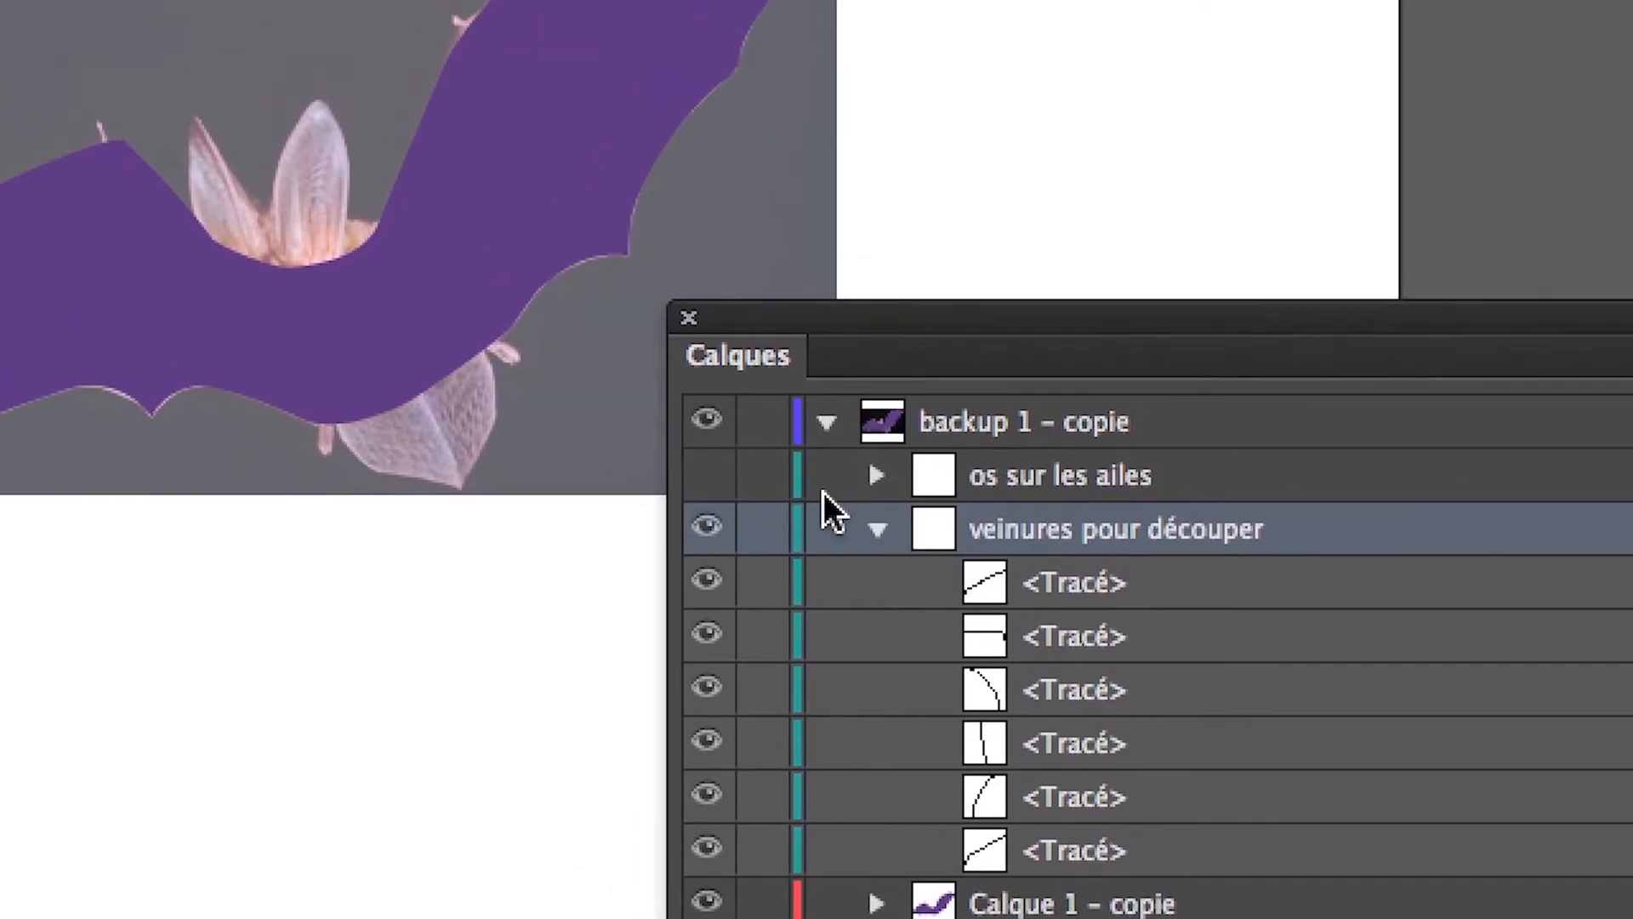
click(893, 486)
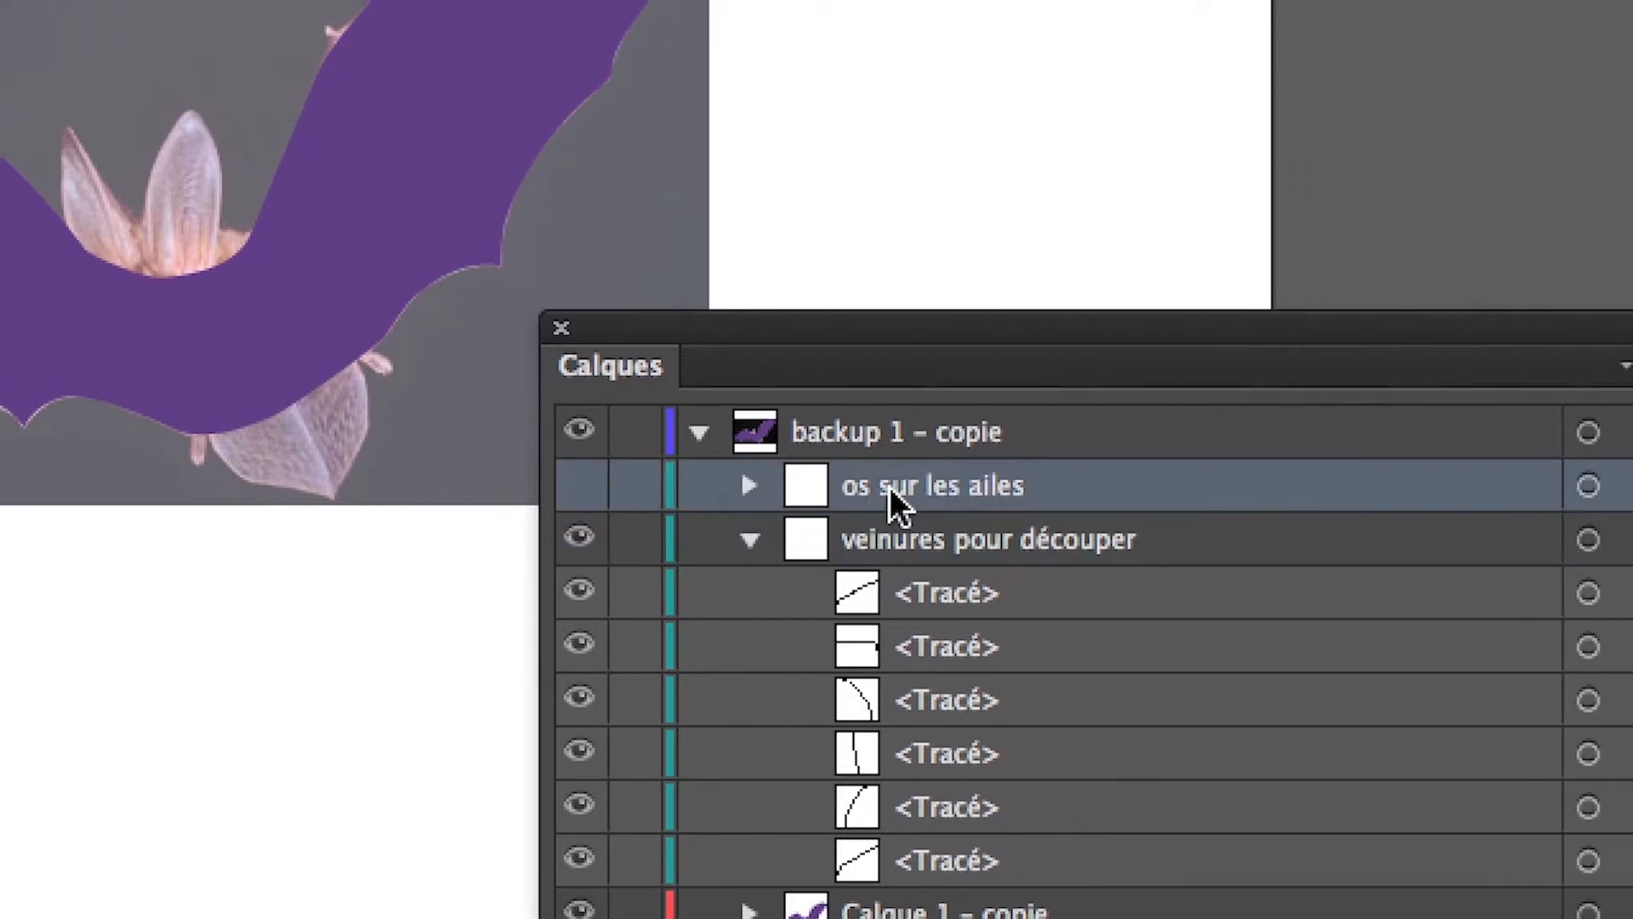
click(575, 482)
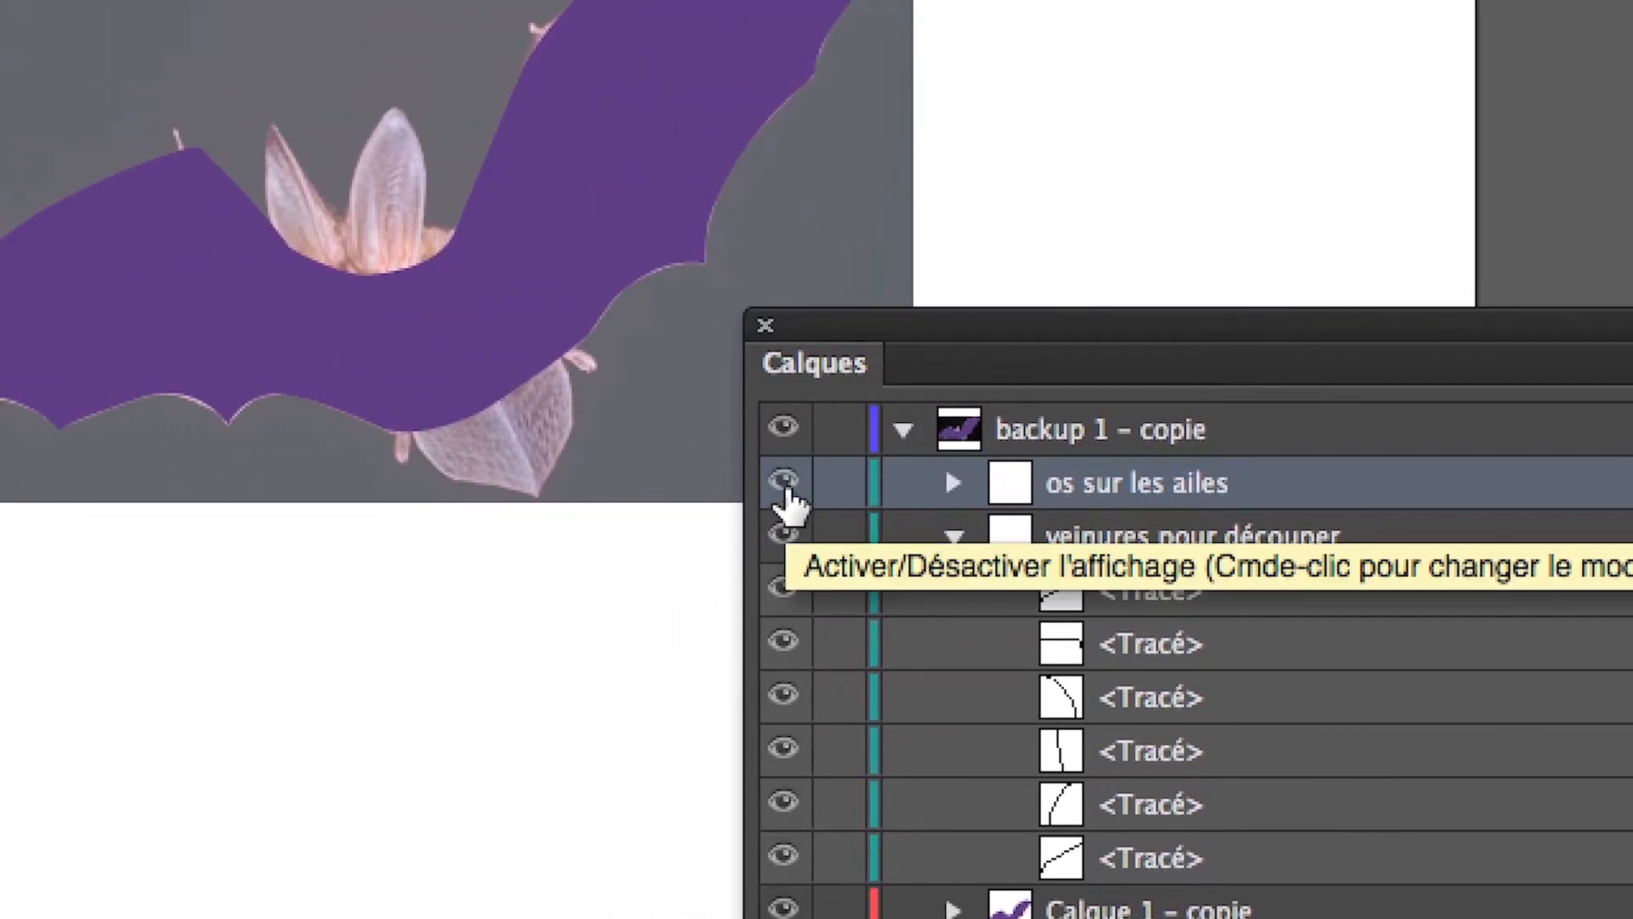
click(786, 493)
click(952, 533)
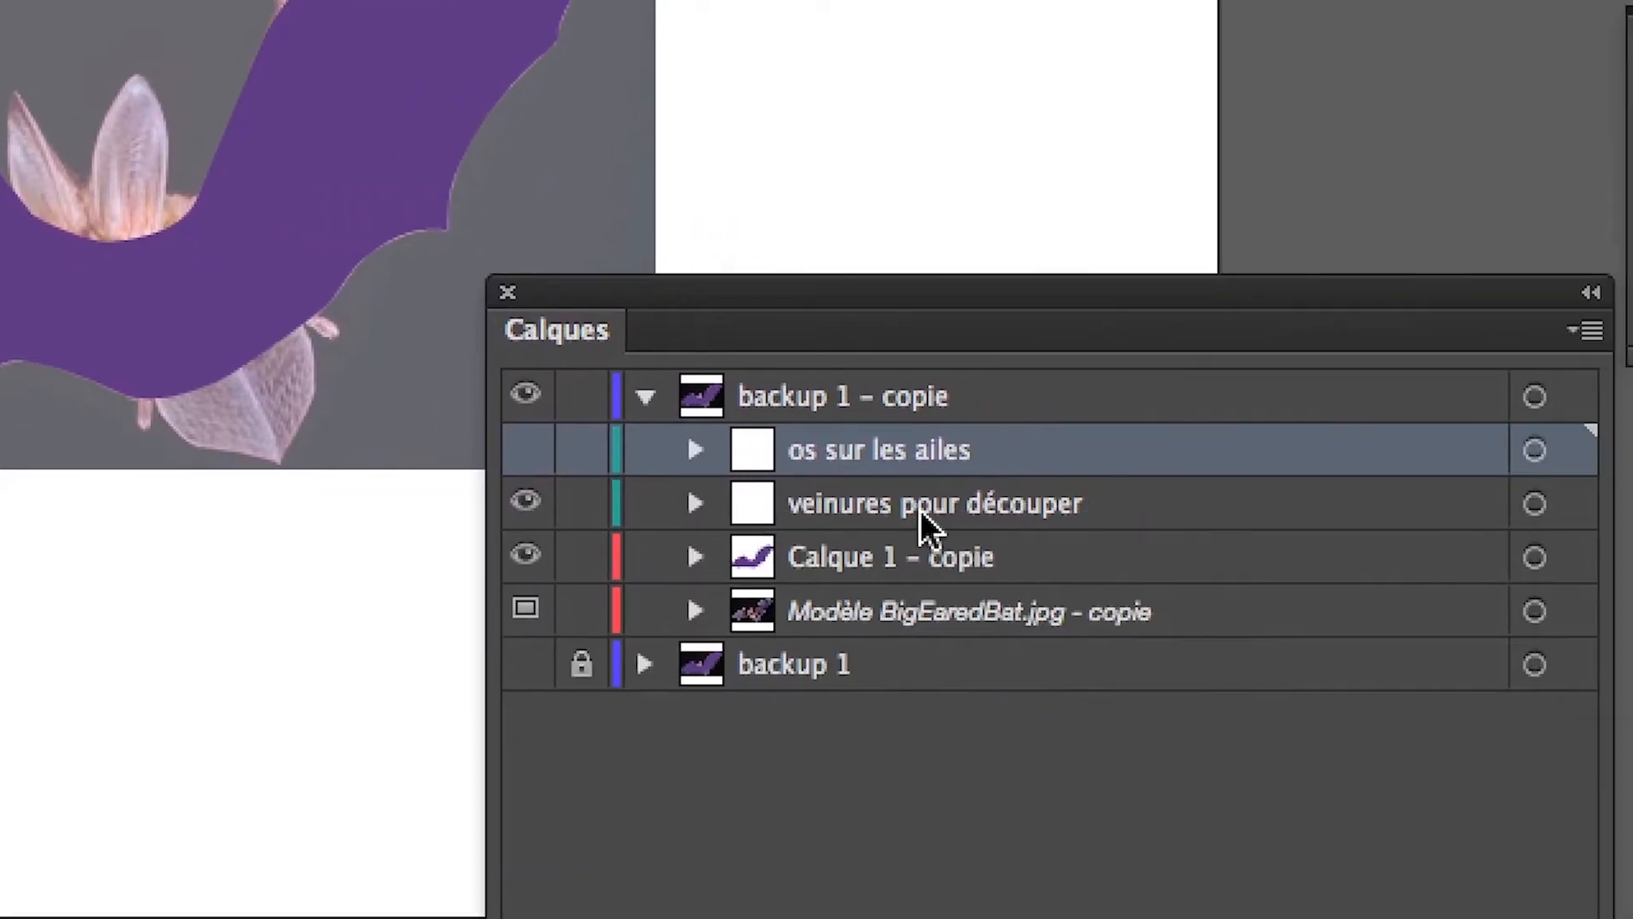
click(675, 512)
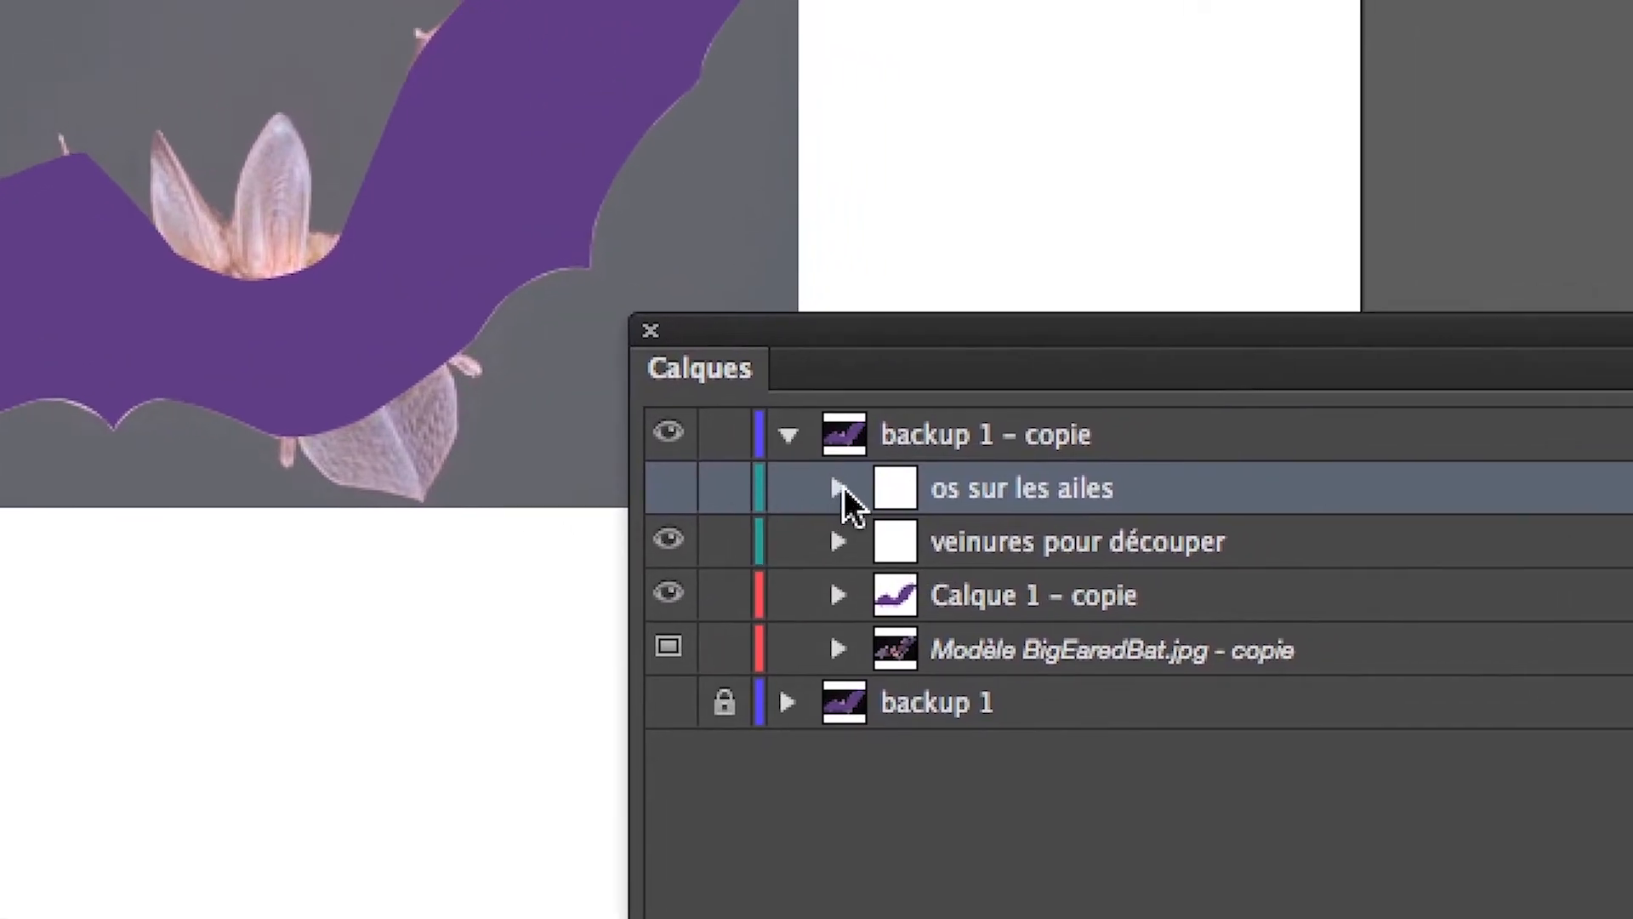
click(840, 486)
click(840, 486)
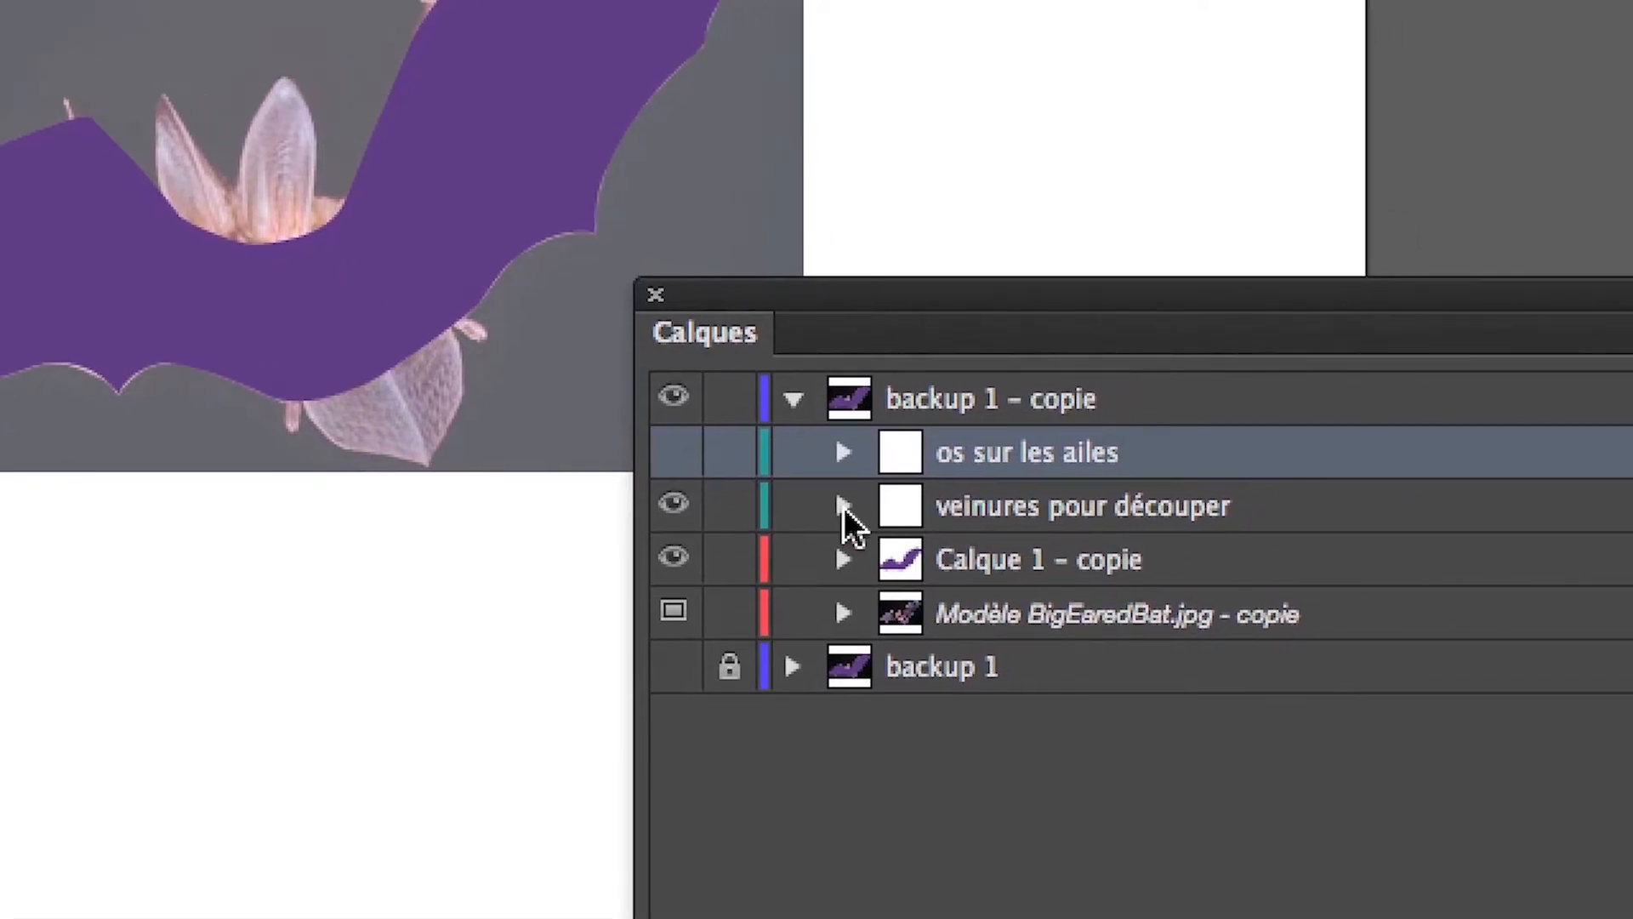
click(943, 502)
click(843, 507)
click(672, 505)
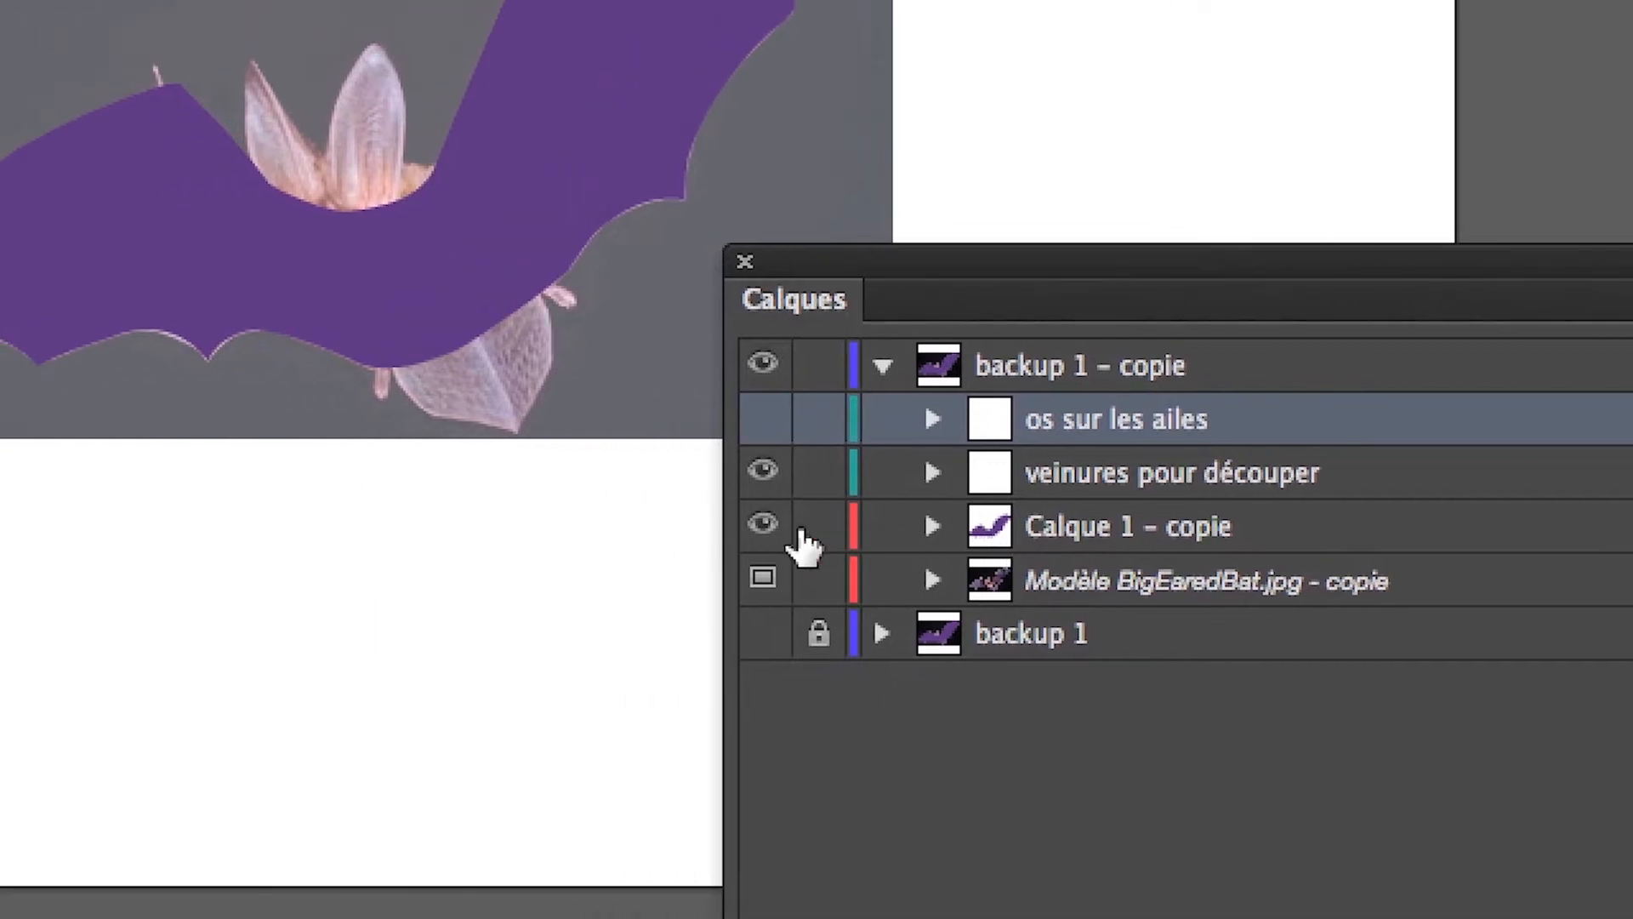
click(770, 532)
click(770, 531)
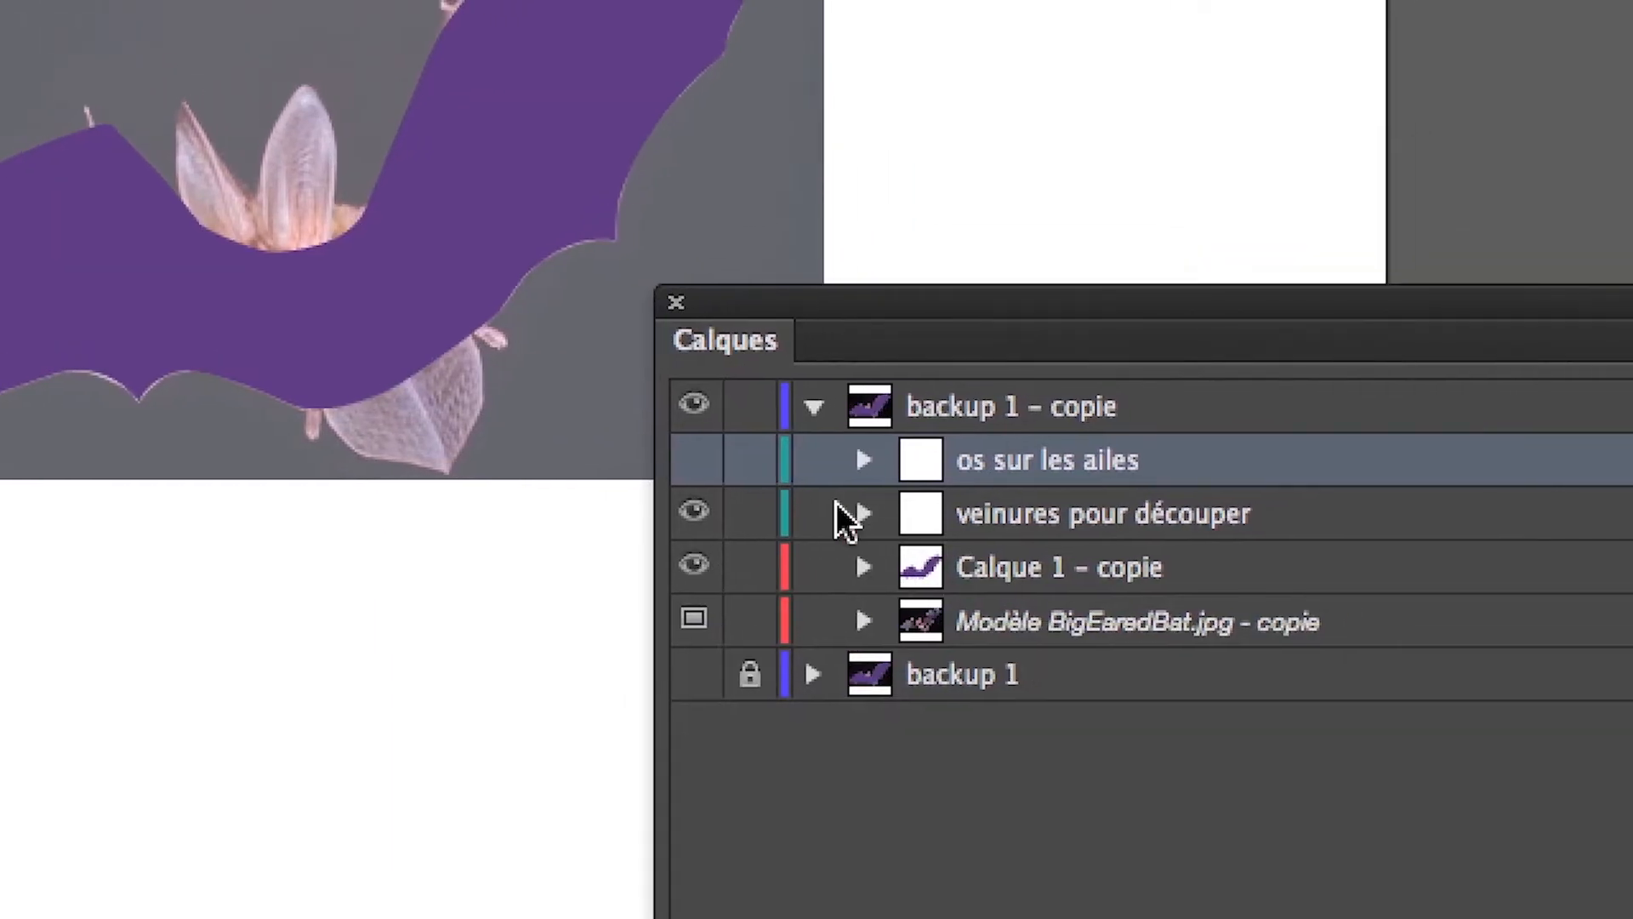
Cut the purple bat silhouette with the first path of "veinures pour découper" using Divide Objects Below.
click(842, 511)
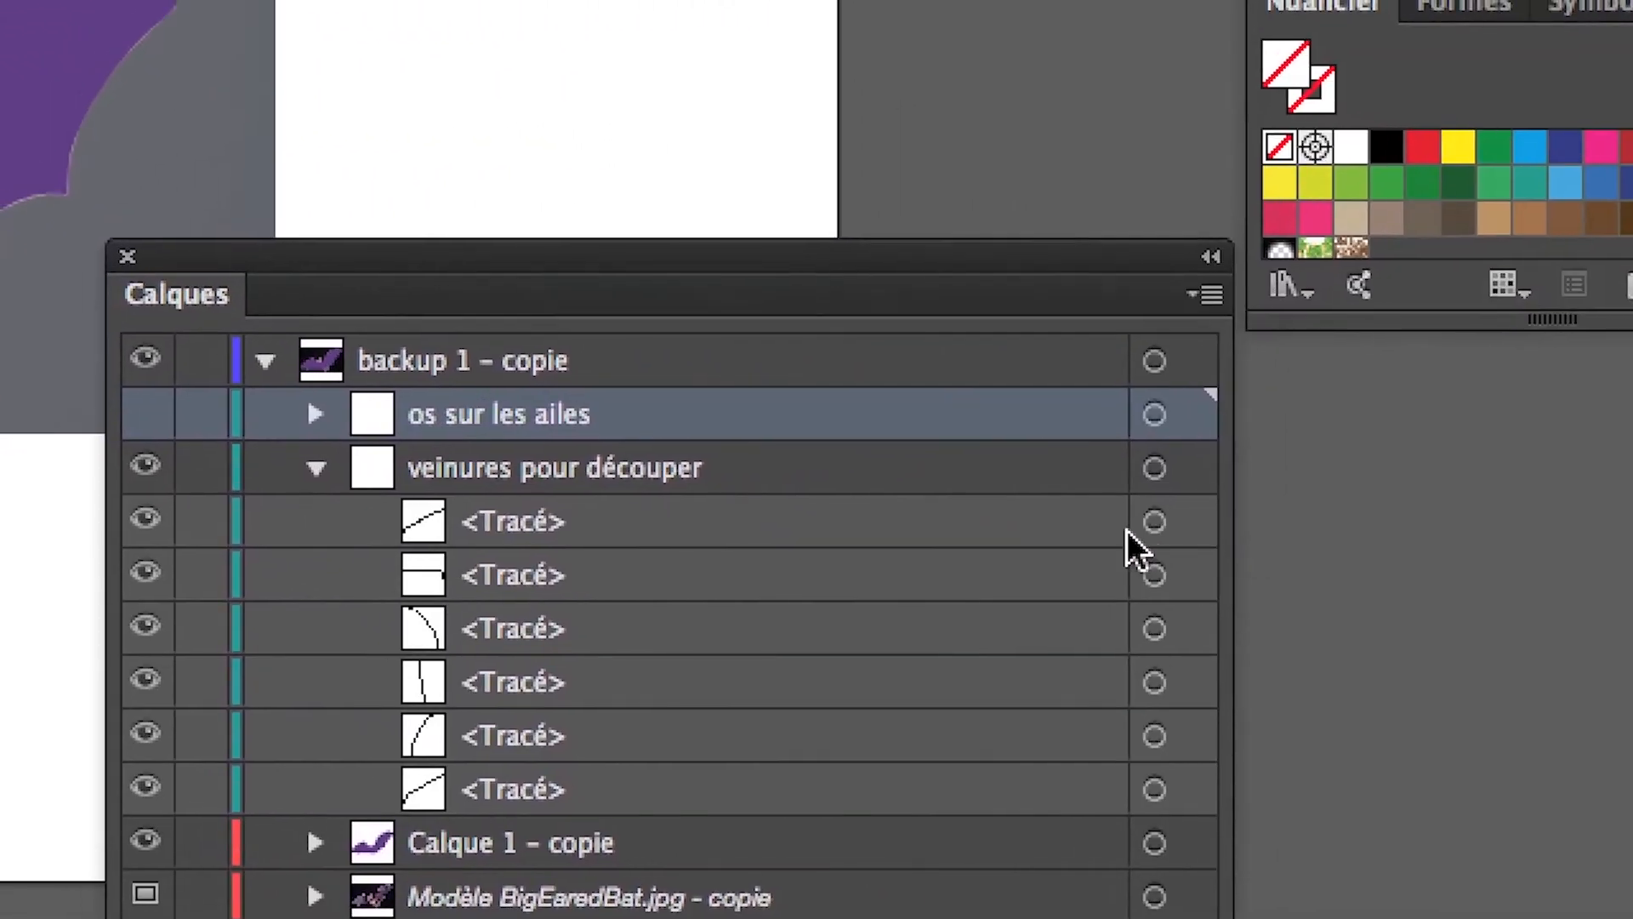
click(1154, 523)
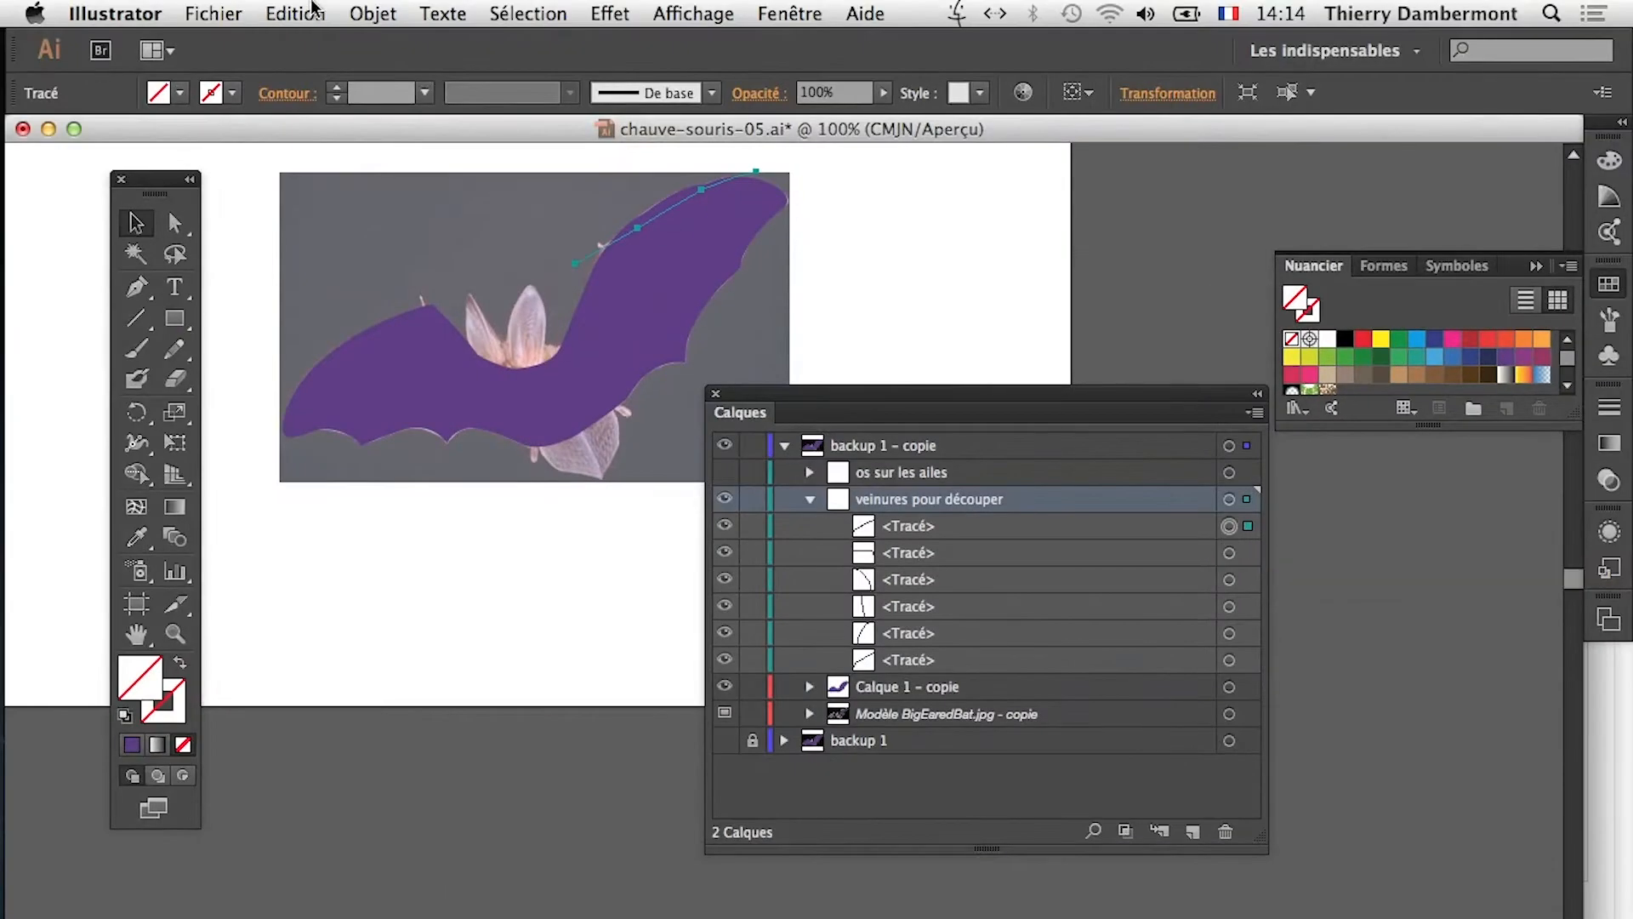
click(366, 13)
mouse_move(490, 495)
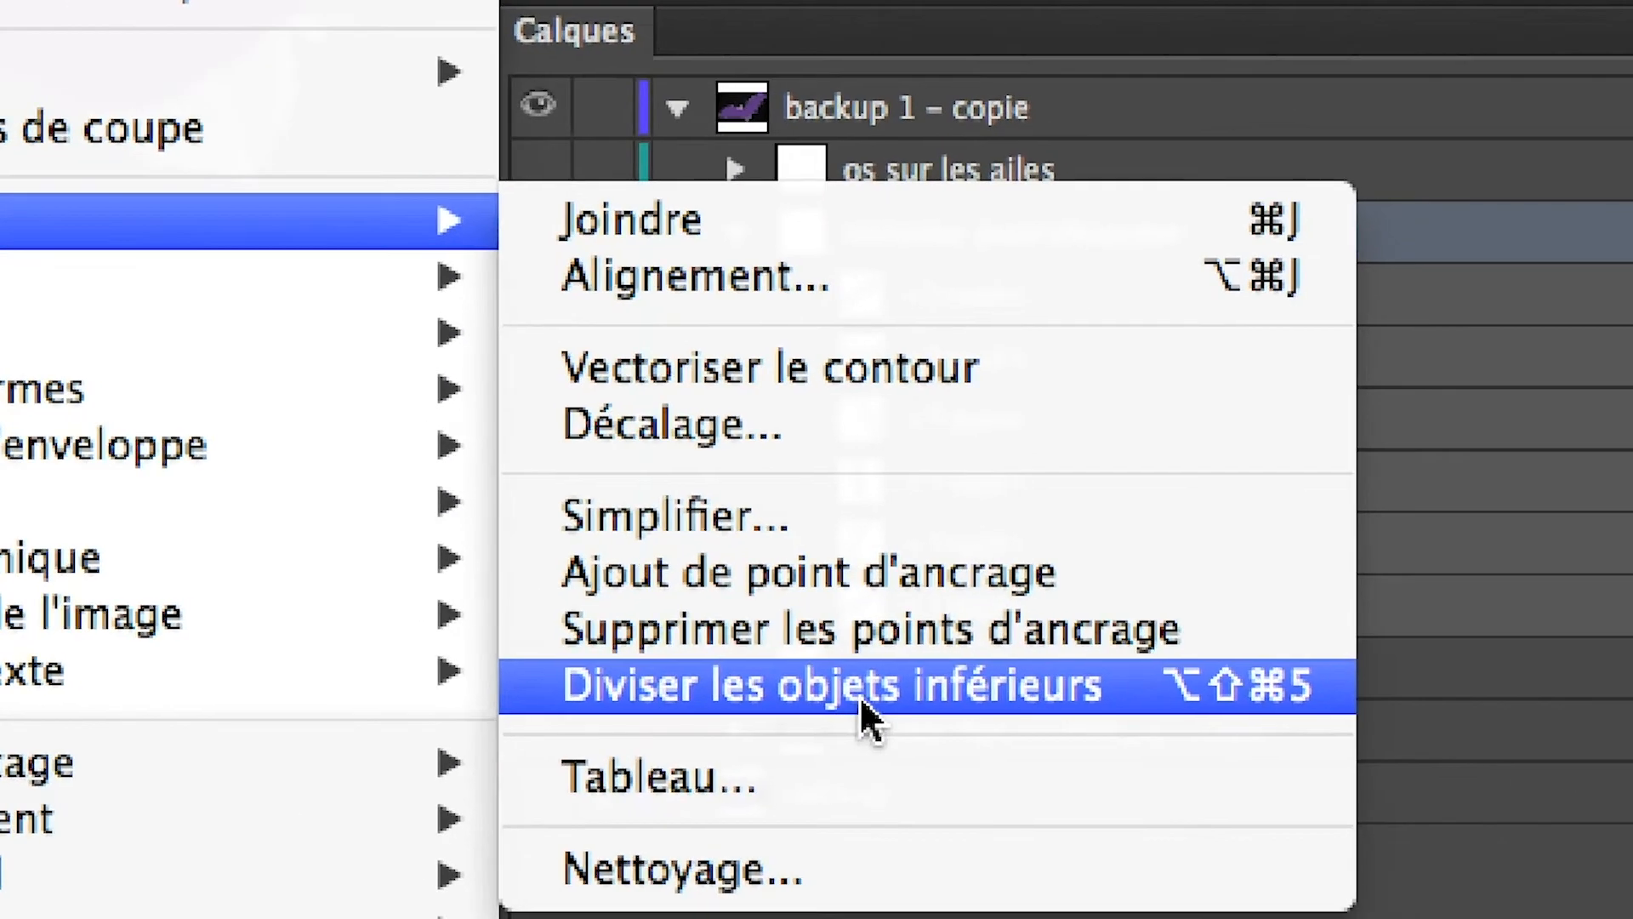
click(855, 696)
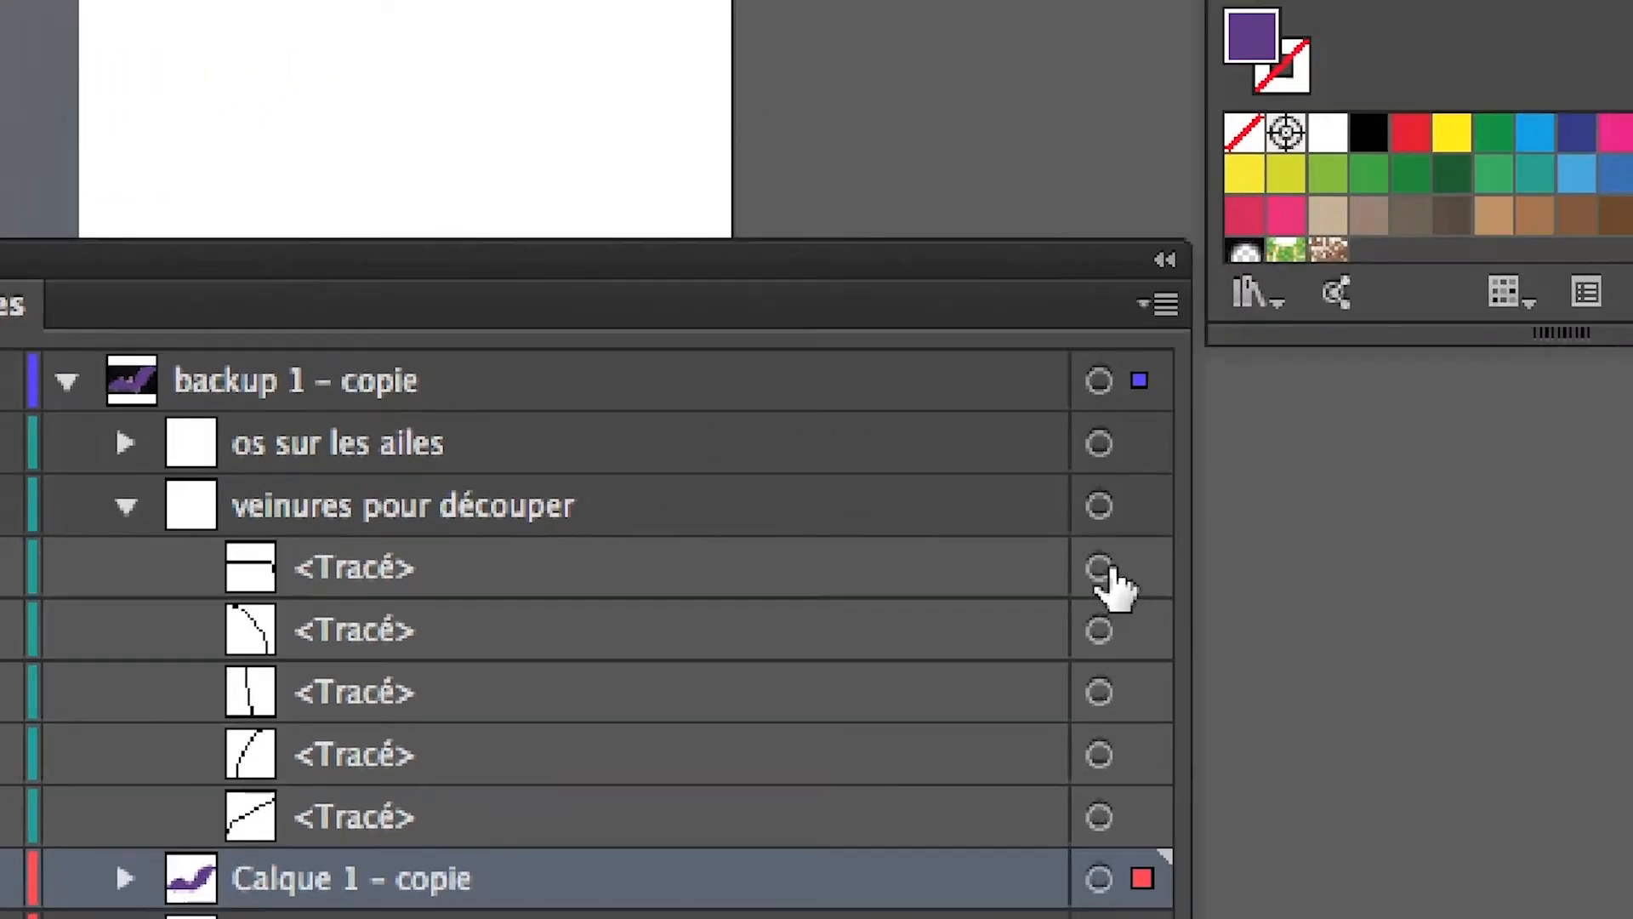
Divide the large purple shape in Calque 1 – copie along the first remaining vein path with the Pathfinder Divide operation.
click(1543, 555)
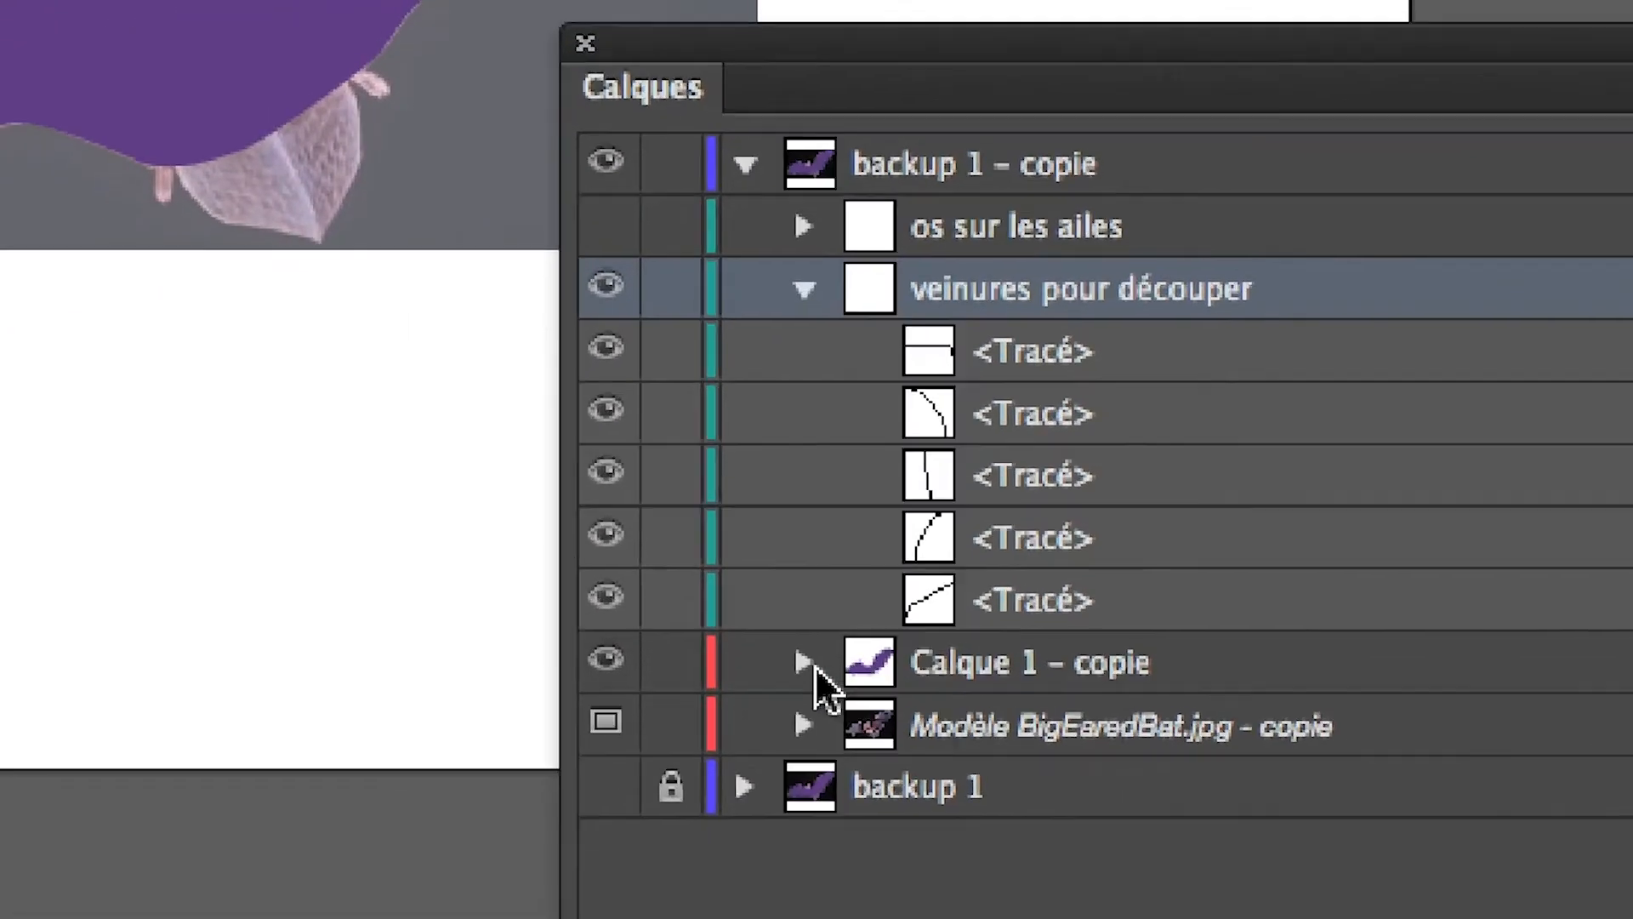
click(180, 875)
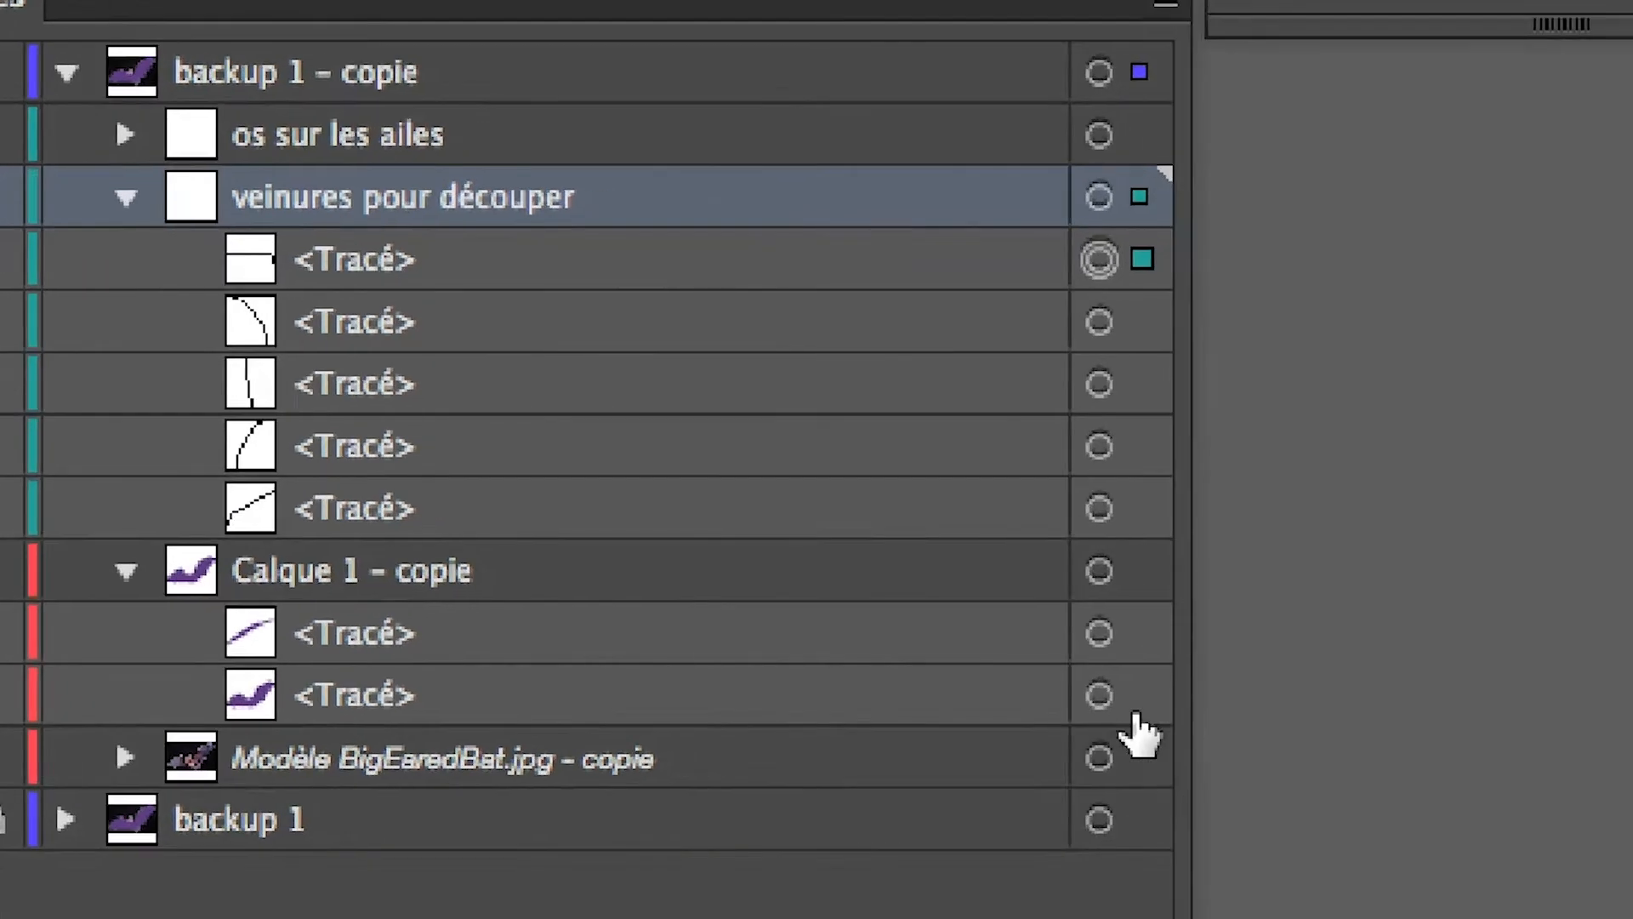
click(1099, 695)
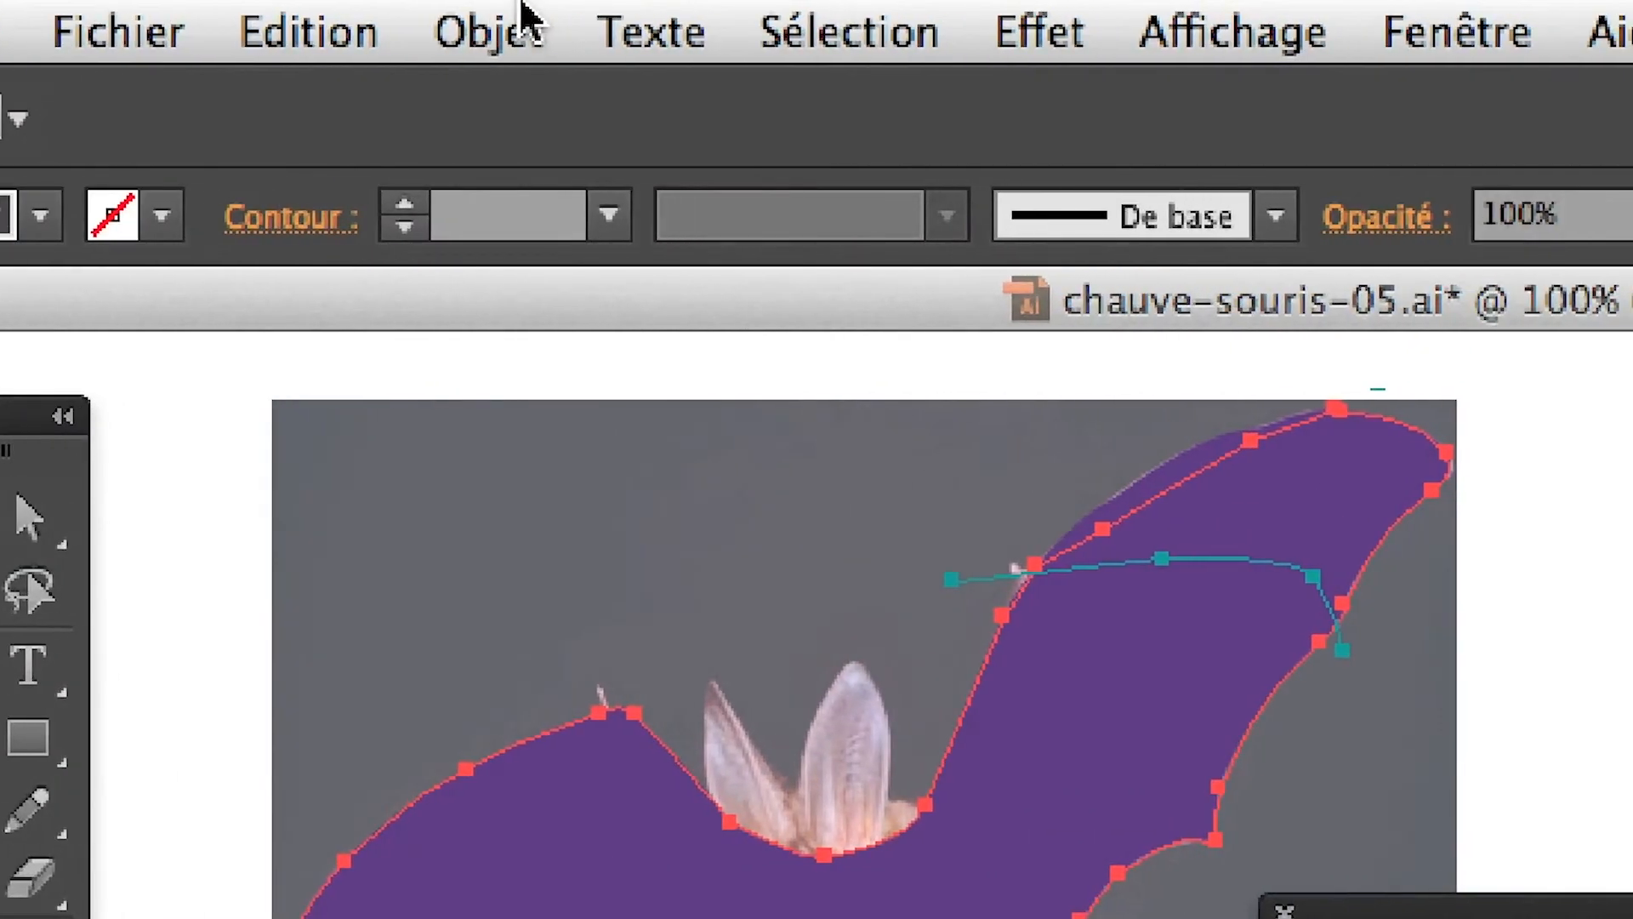
click(517, 21)
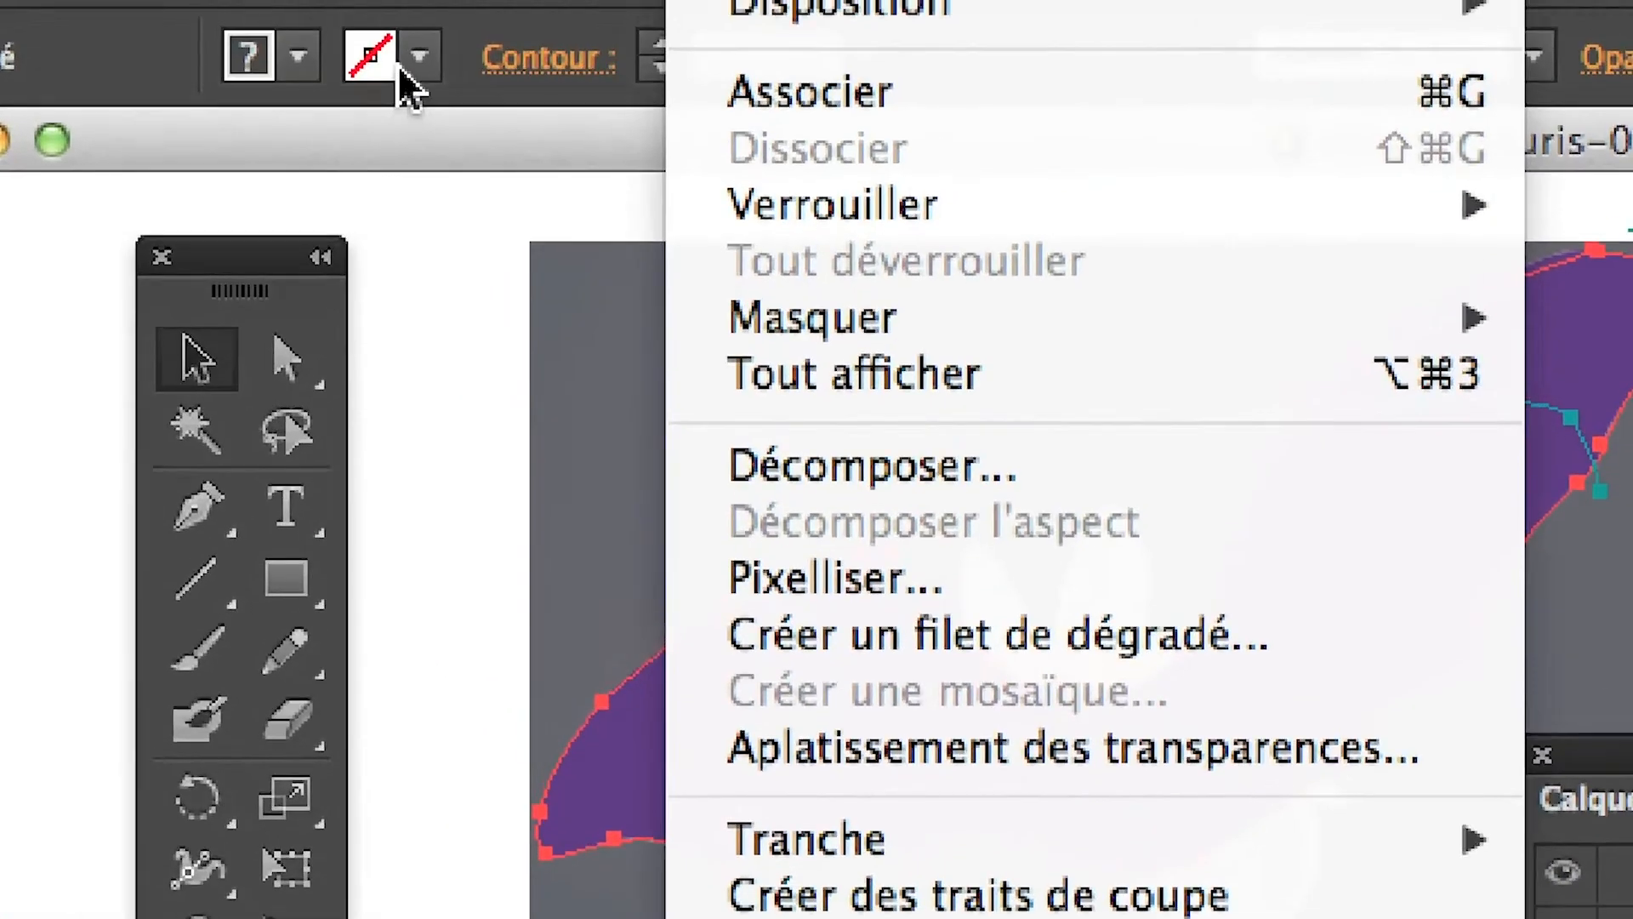
click(405, 84)
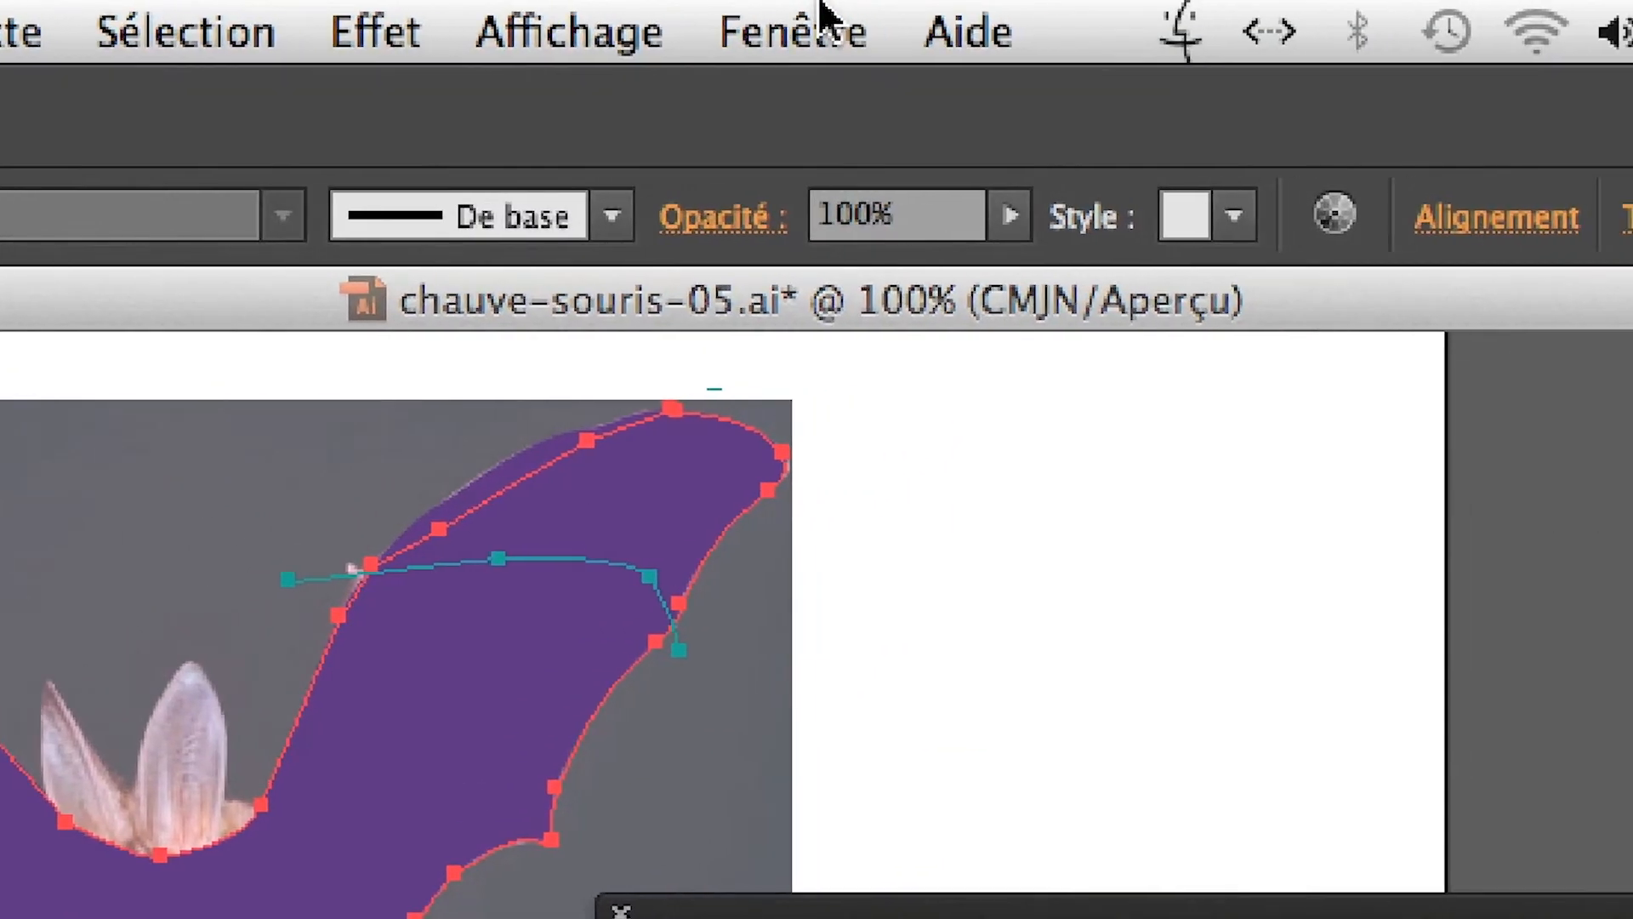
click(822, 11)
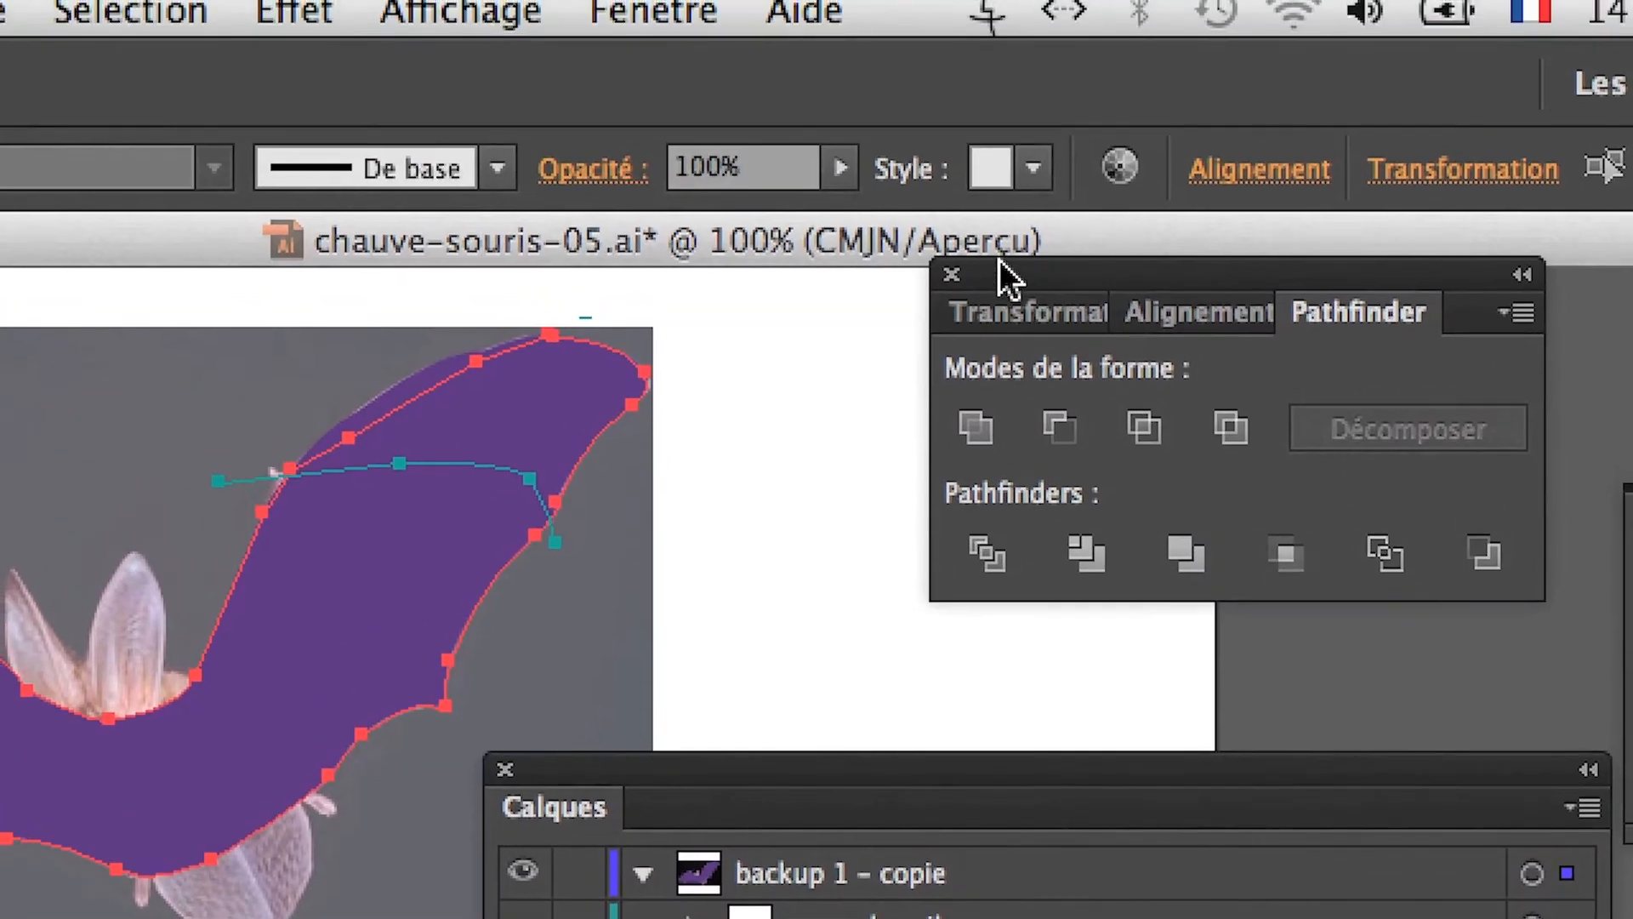
drag(999, 261, 779, 348)
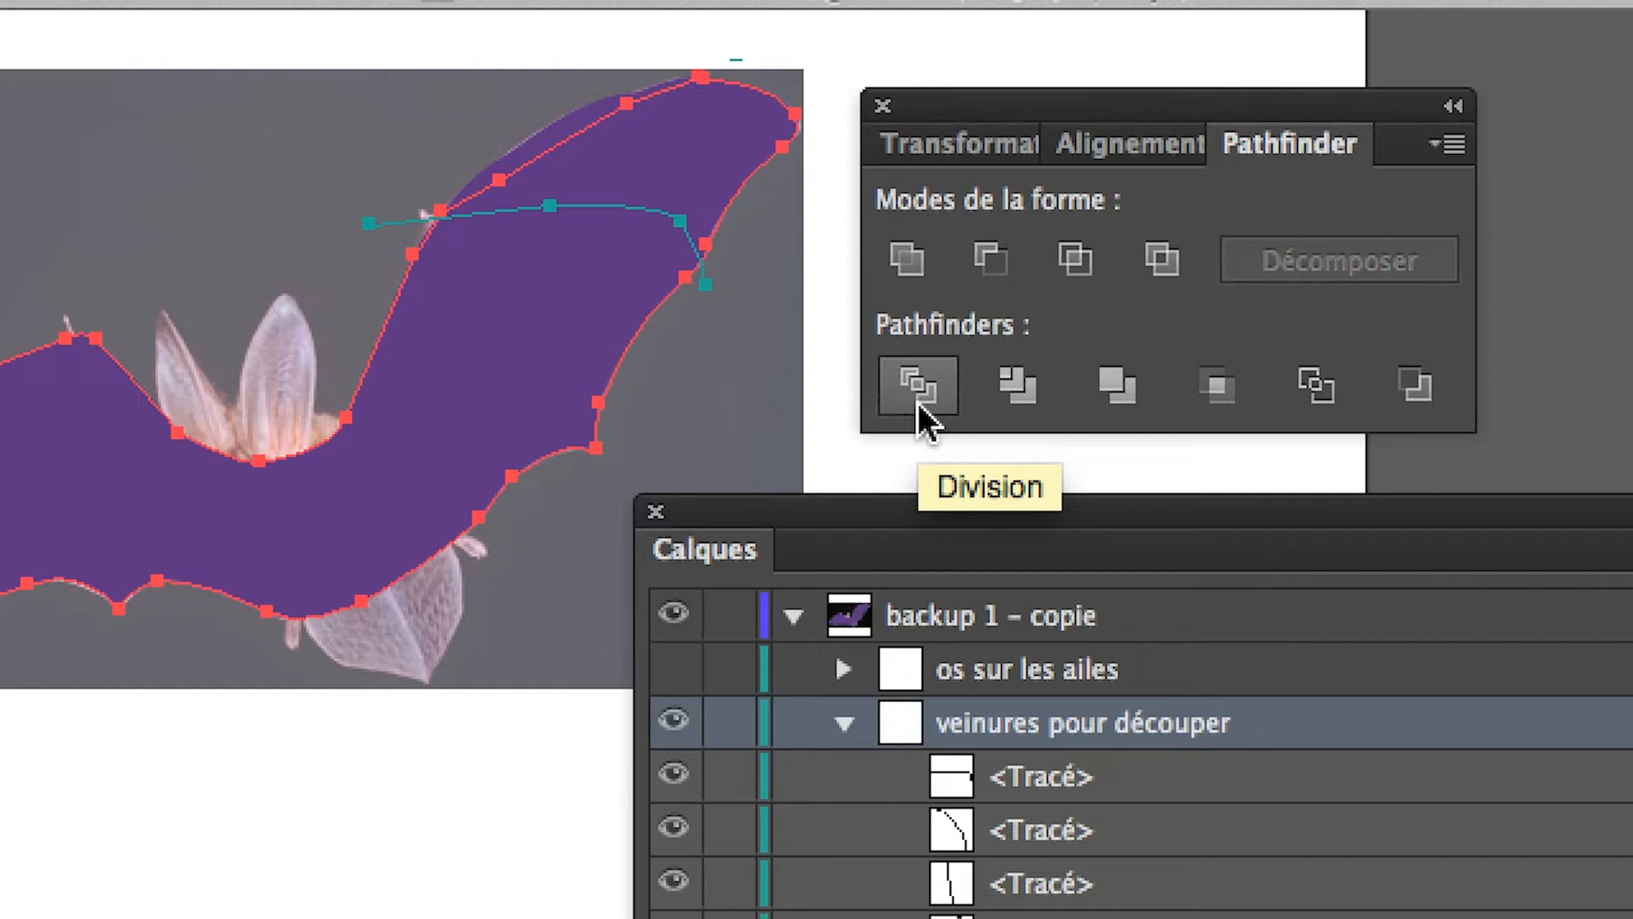
click(917, 401)
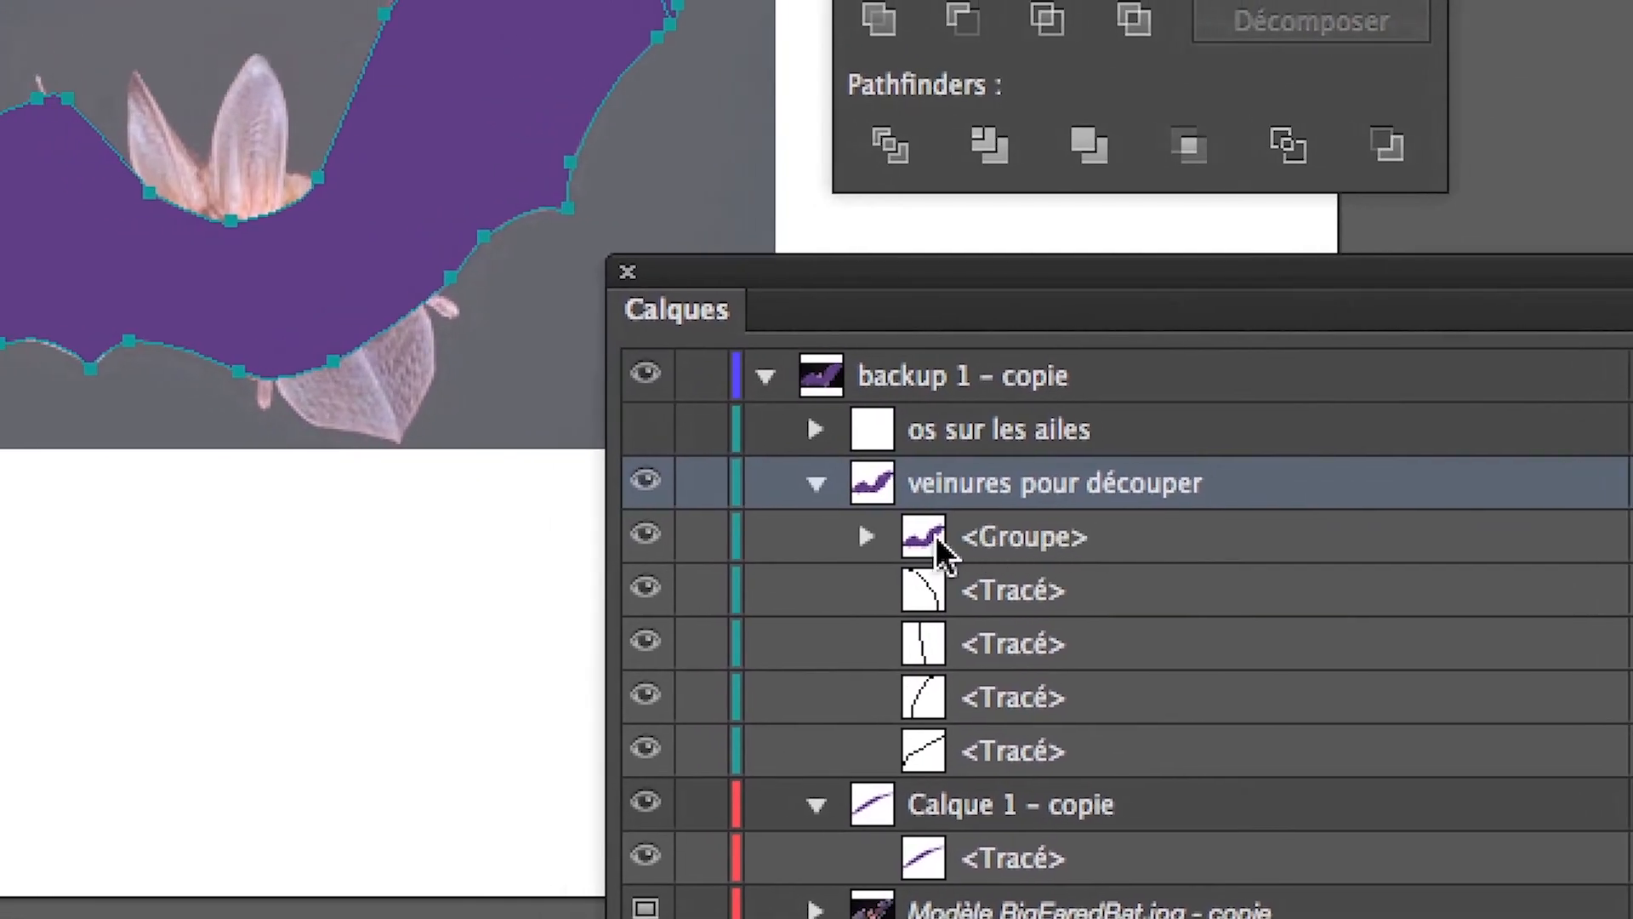
Divide the larger body piece inside the new group along the next curved vein path with Pathfinder Divide.
click(910, 538)
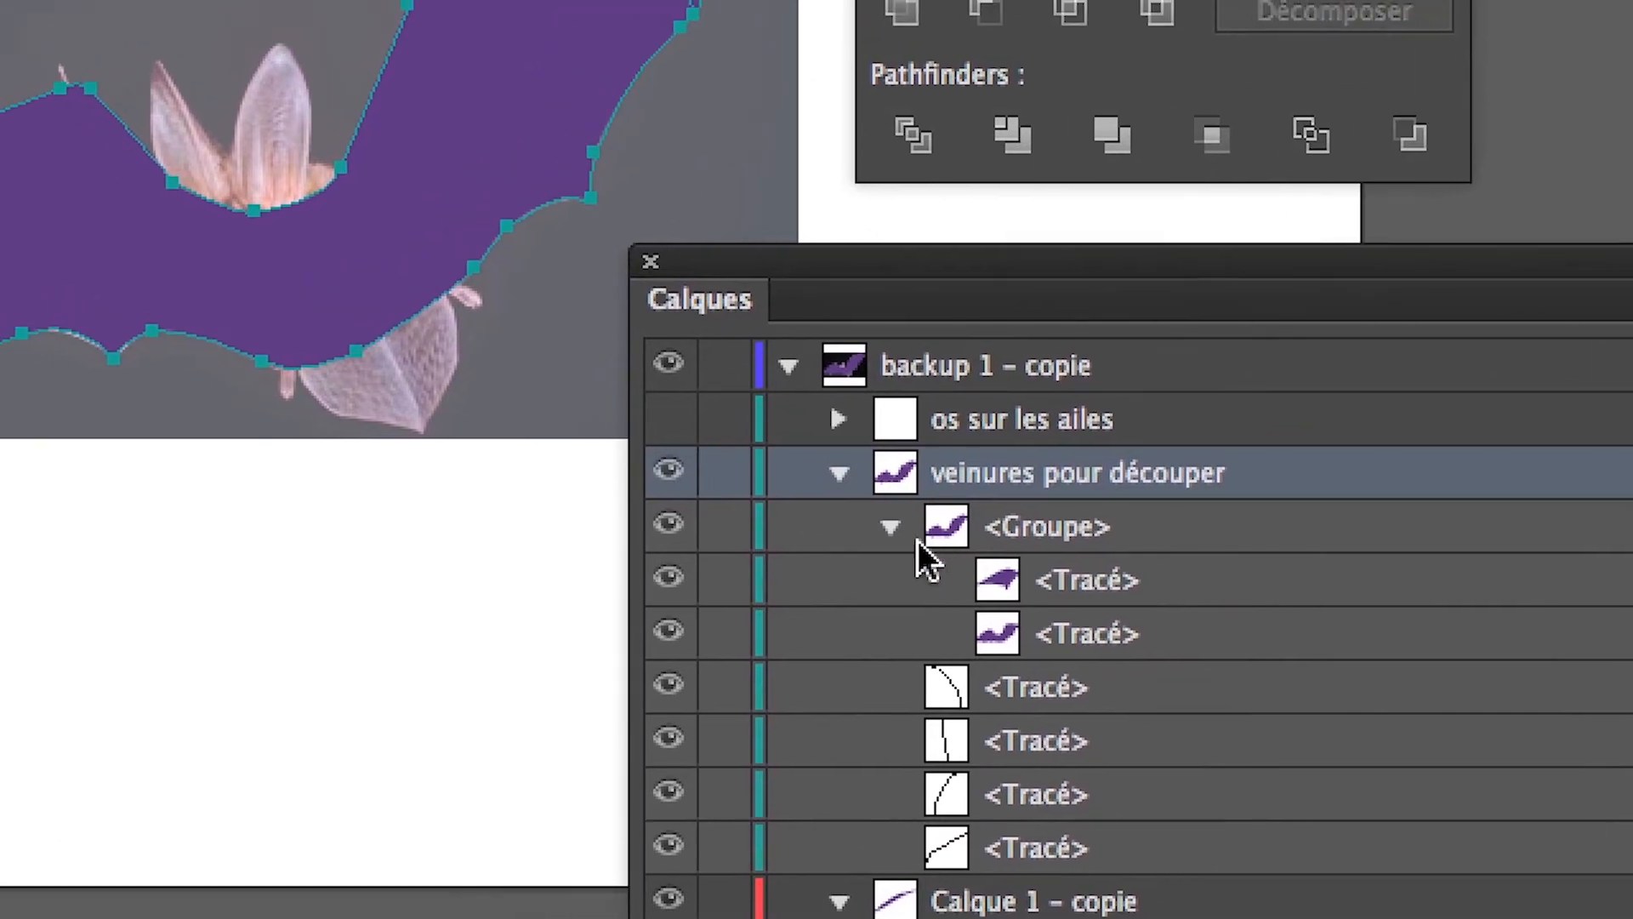
click(905, 534)
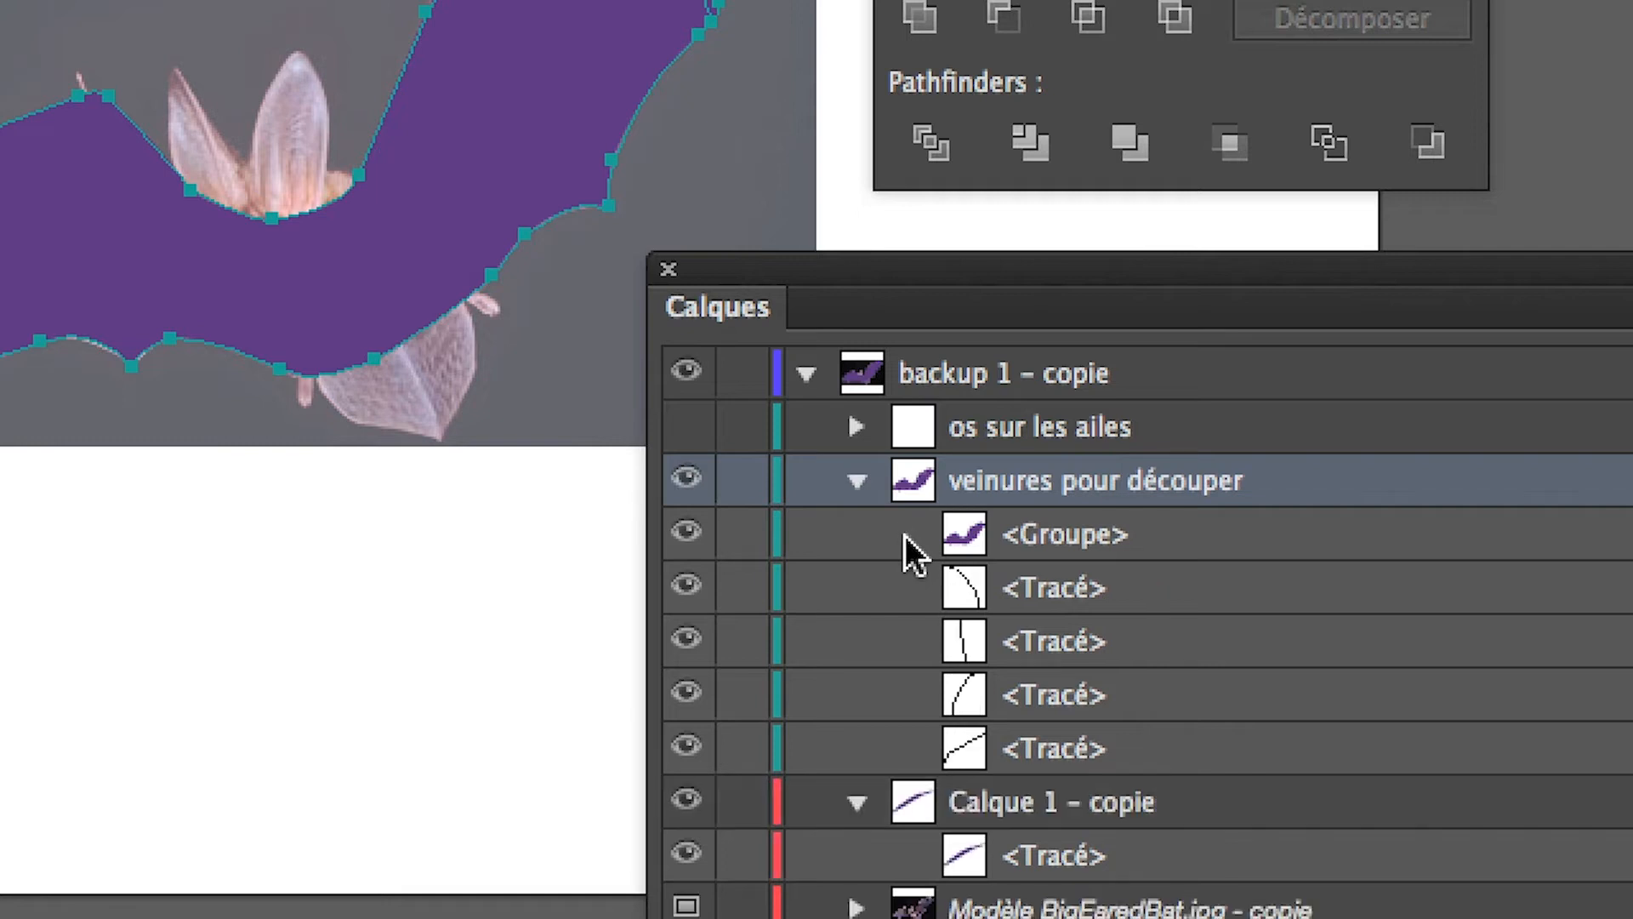
click(905, 534)
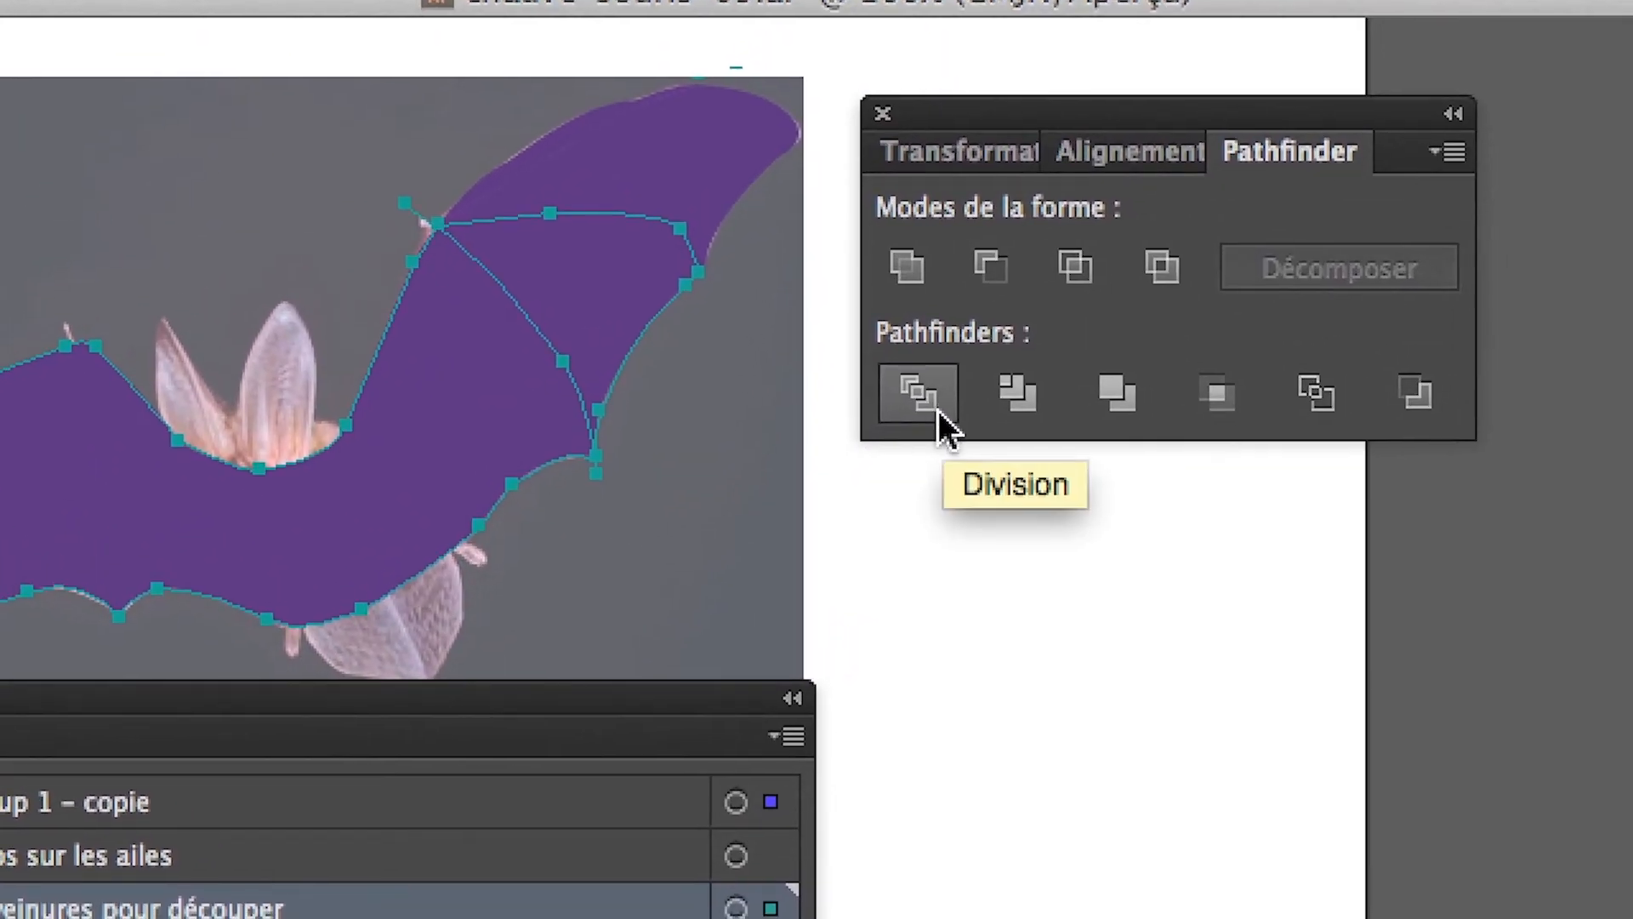
click(937, 410)
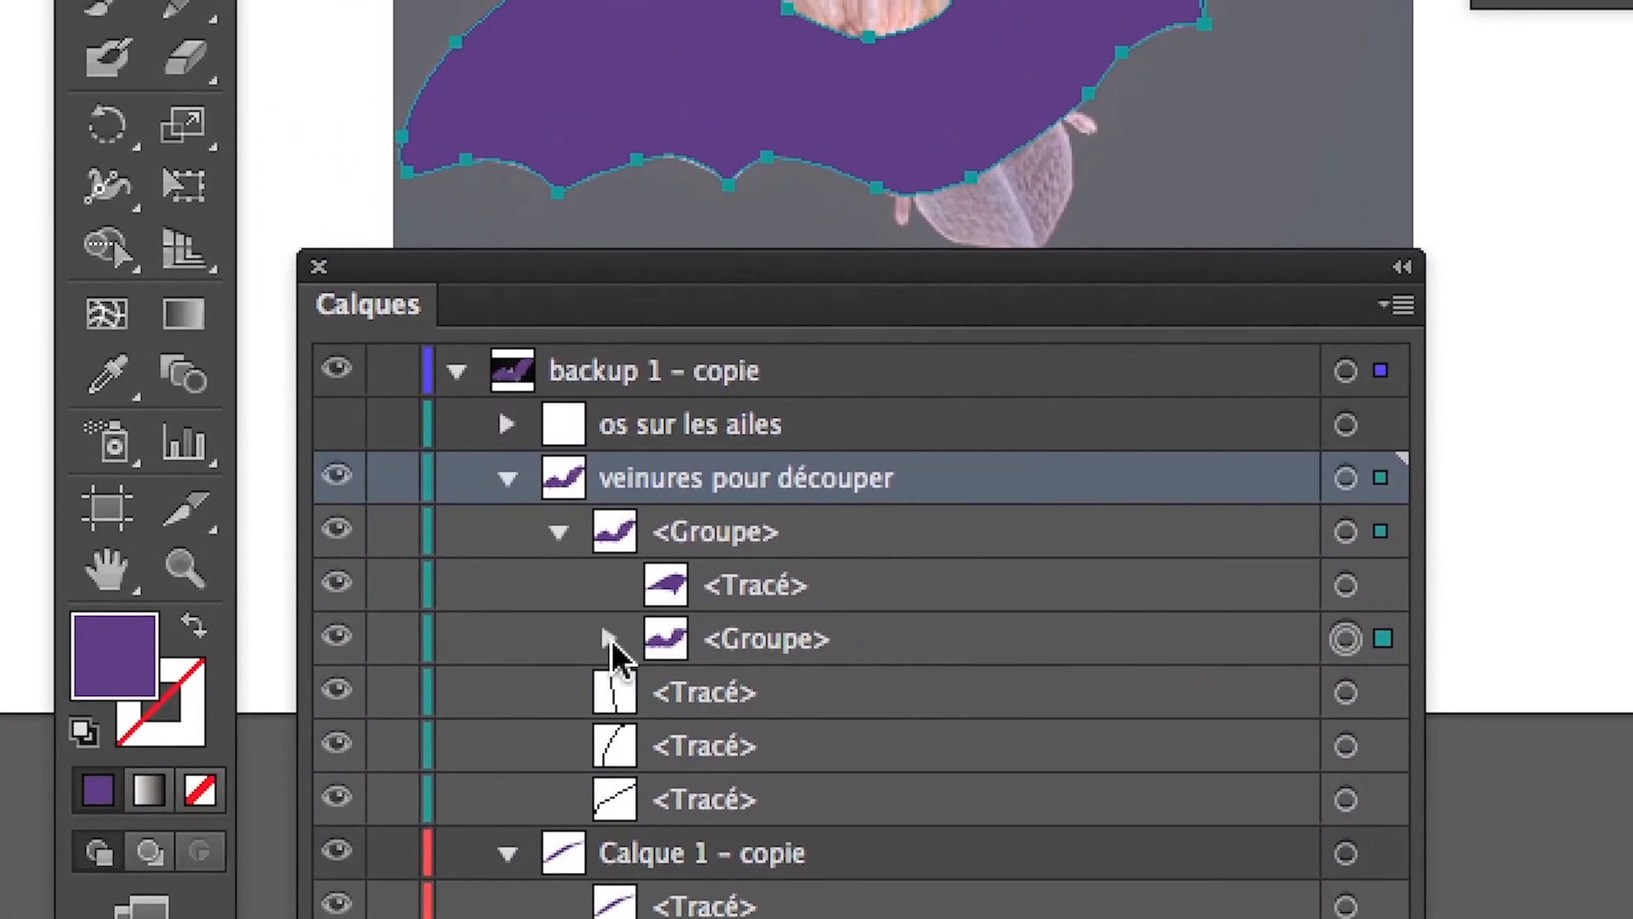
Divide the remaining body piece along the last three vein paths together with Pathfinder Divide.
click(299, 695)
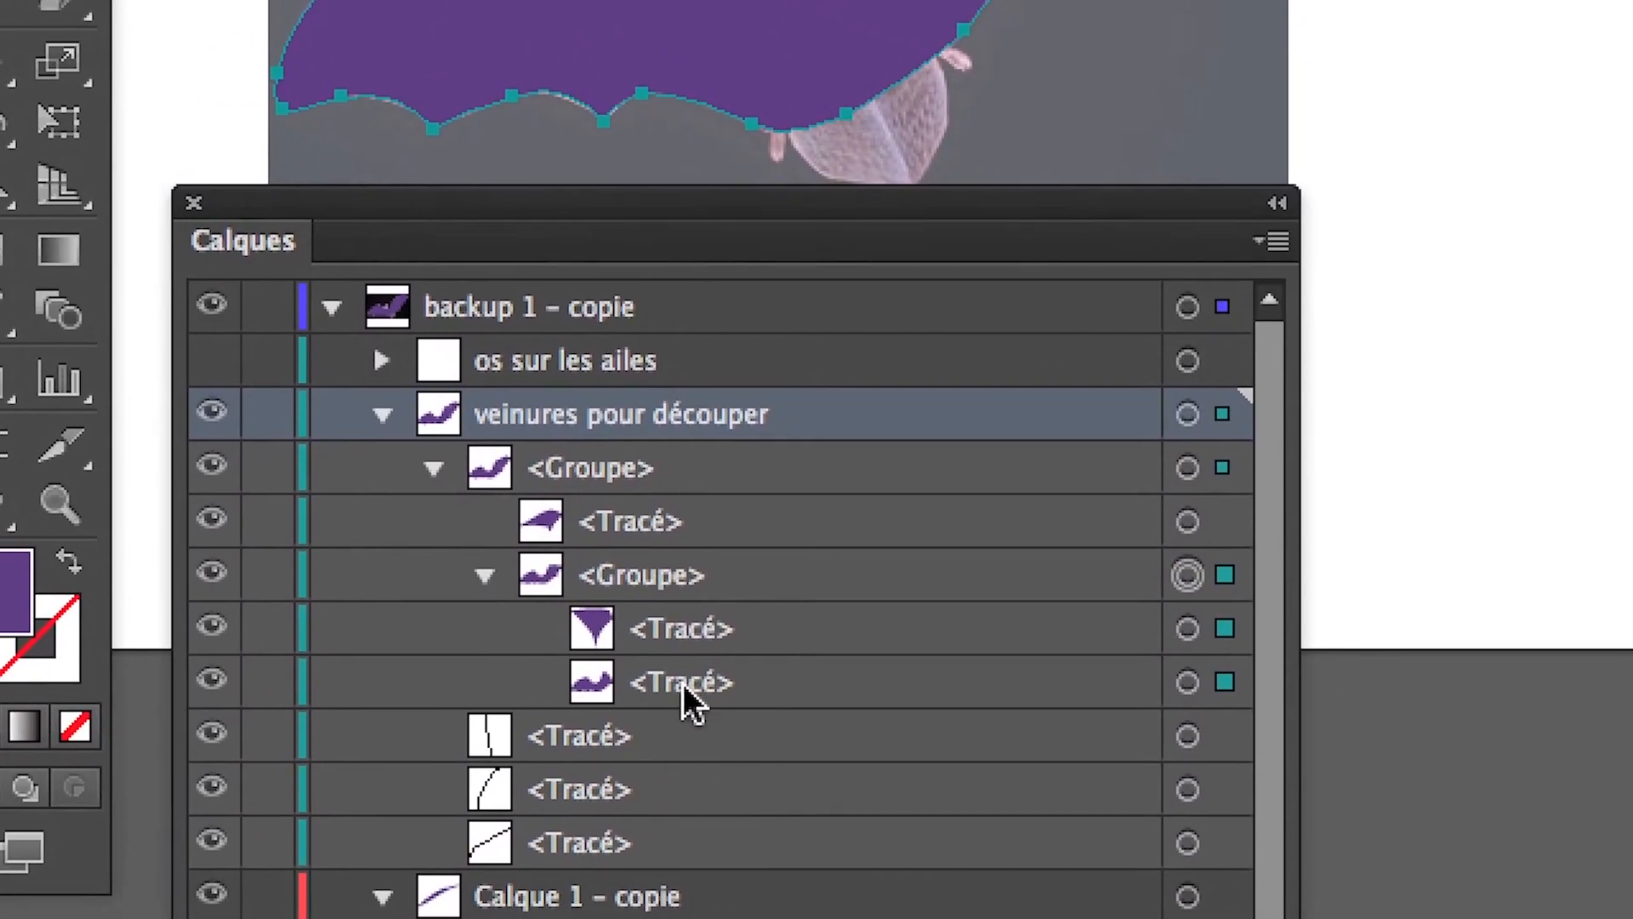
click(731, 689)
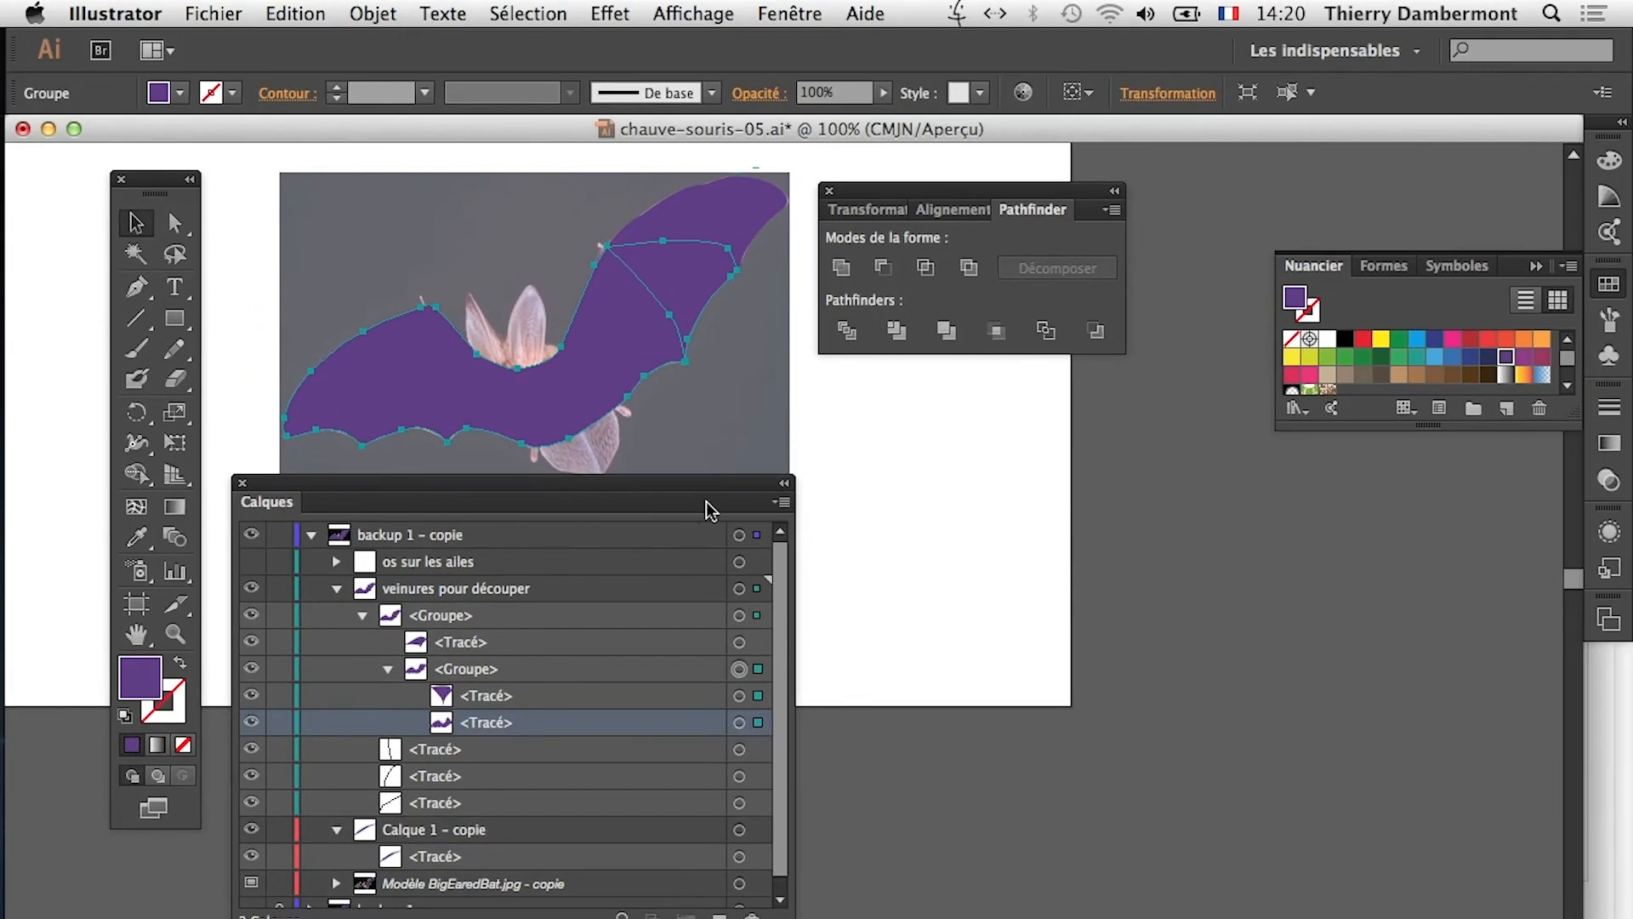
drag(706, 510, 1124, 436)
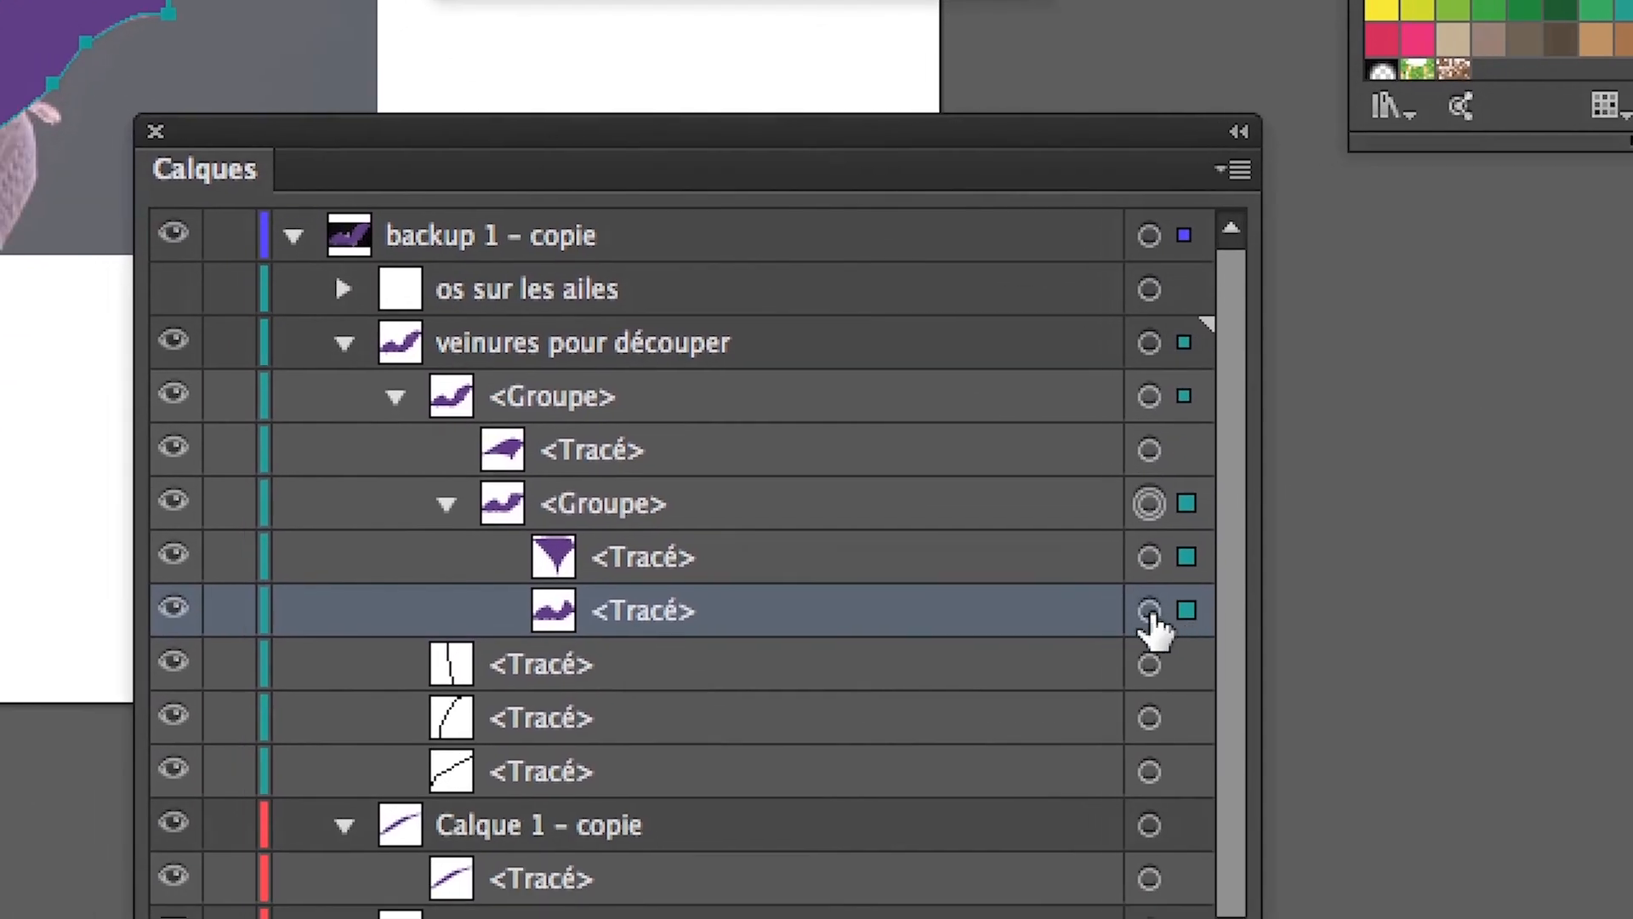
click(1150, 610)
shift+click(1149, 664)
shift+click(1149, 717)
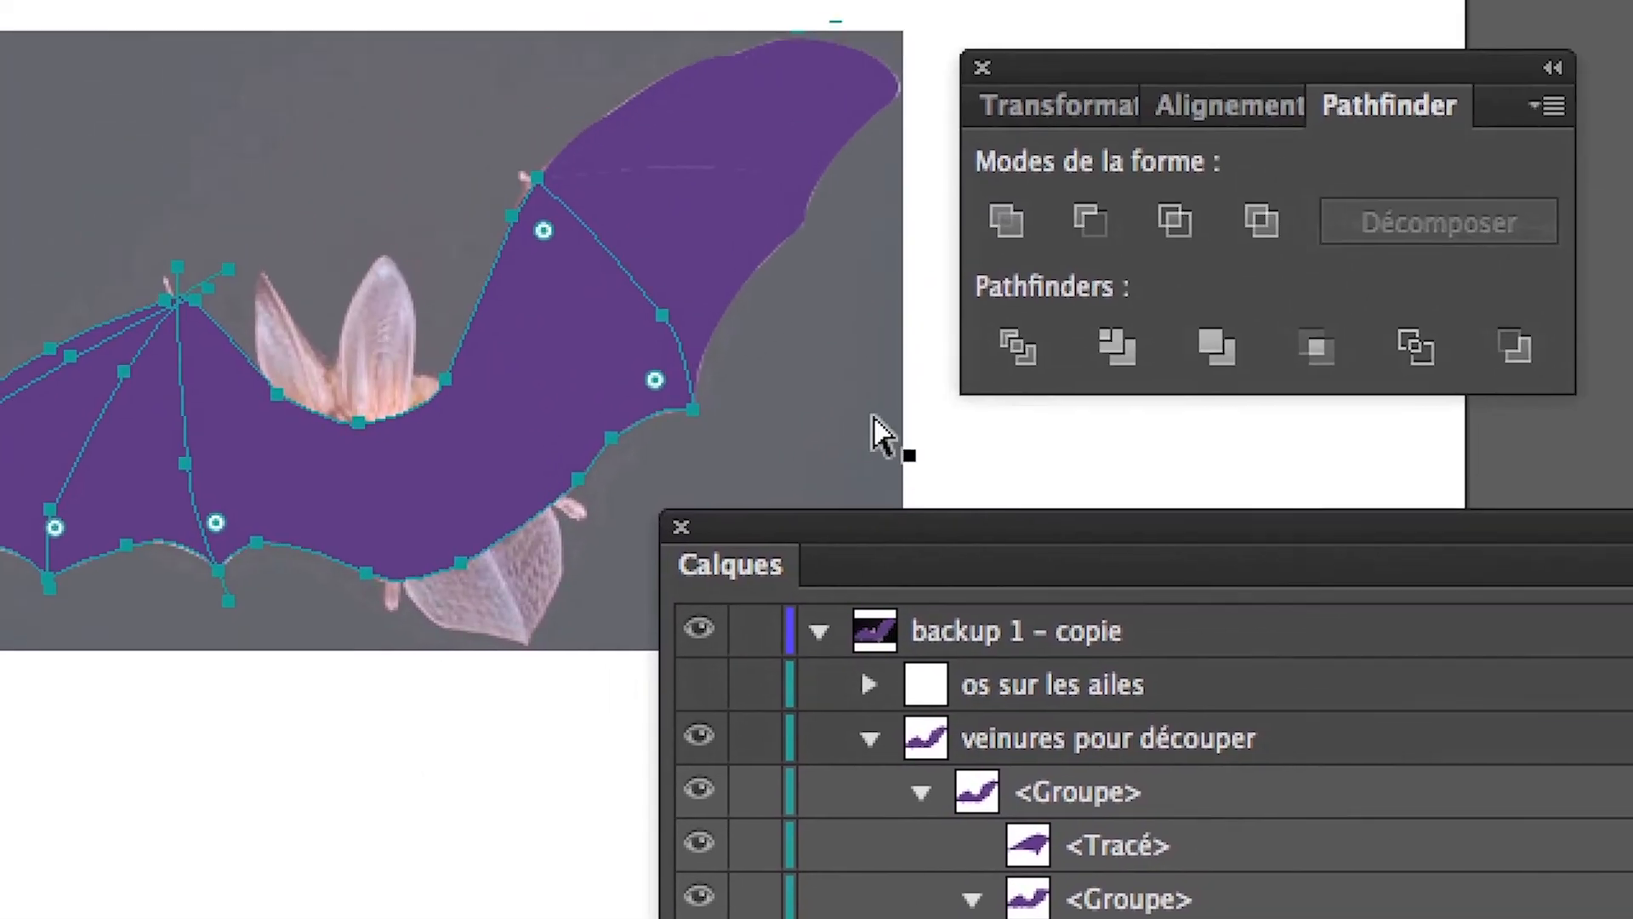
key(space)
drag(541, 387, 922, 264)
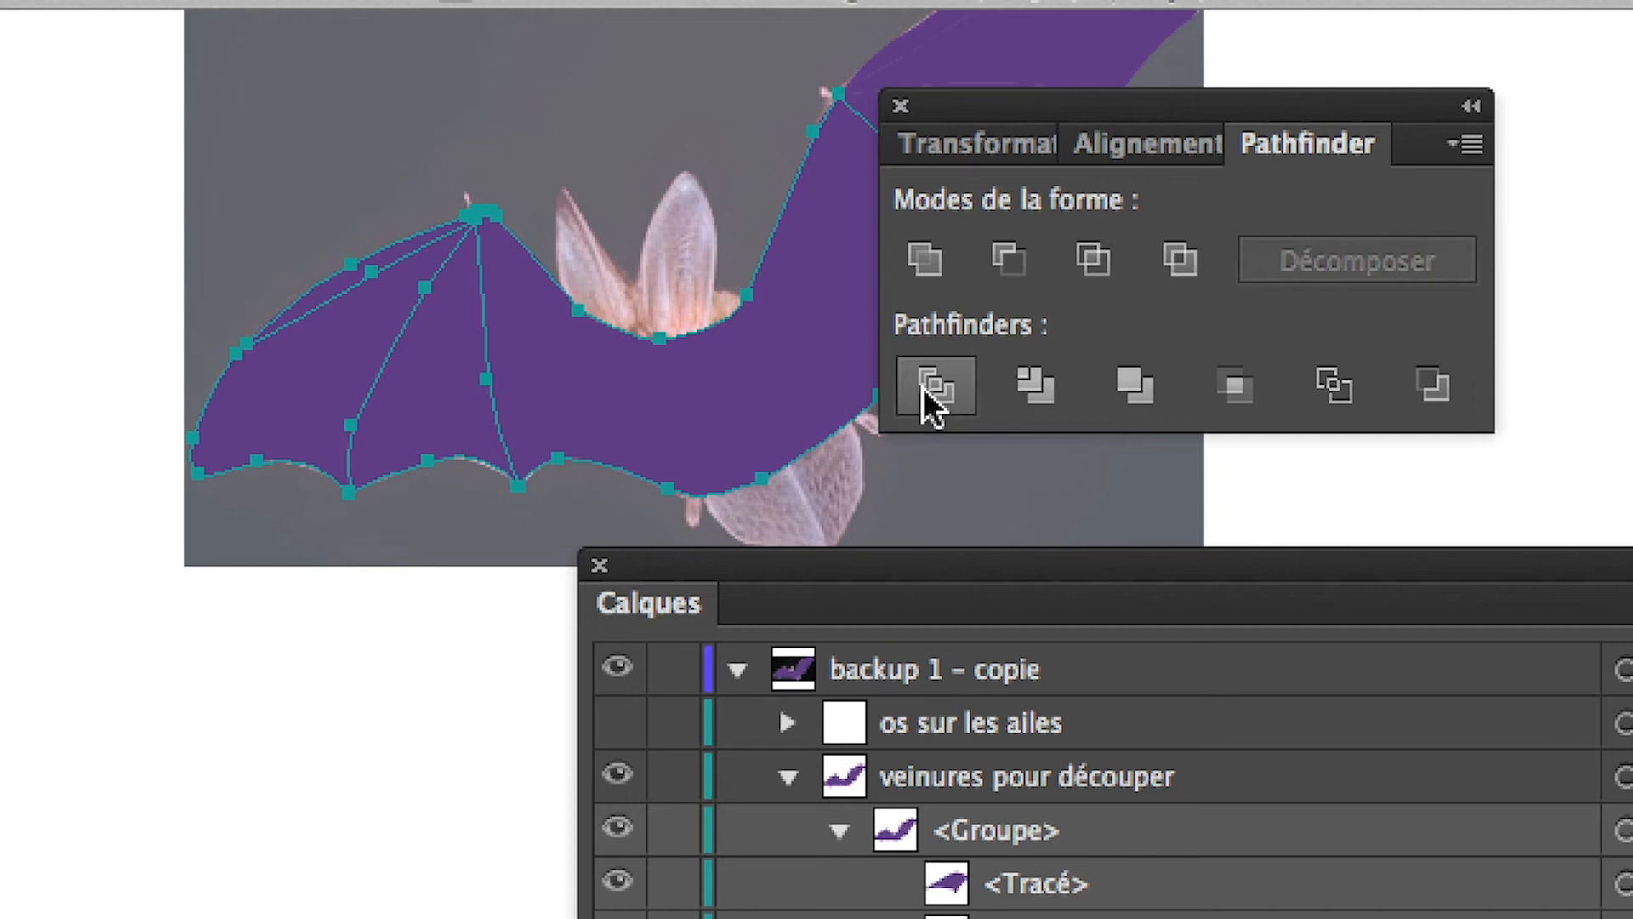
click(923, 390)
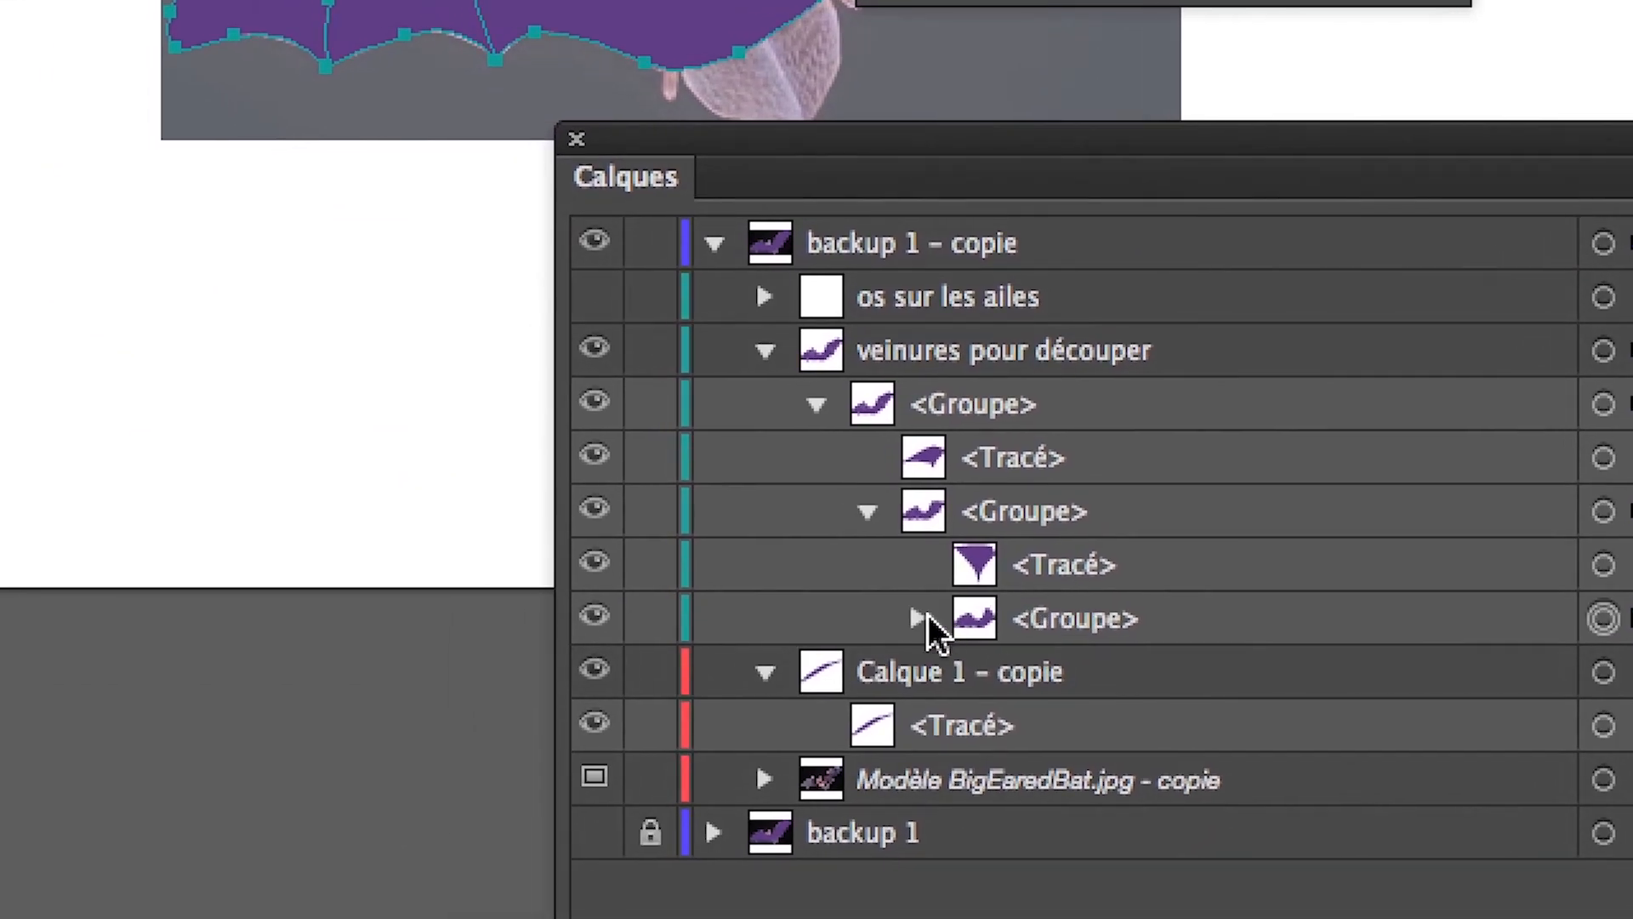
Expand the innermost group to review its cut pieces and clear the view of the whole bat.
click(921, 618)
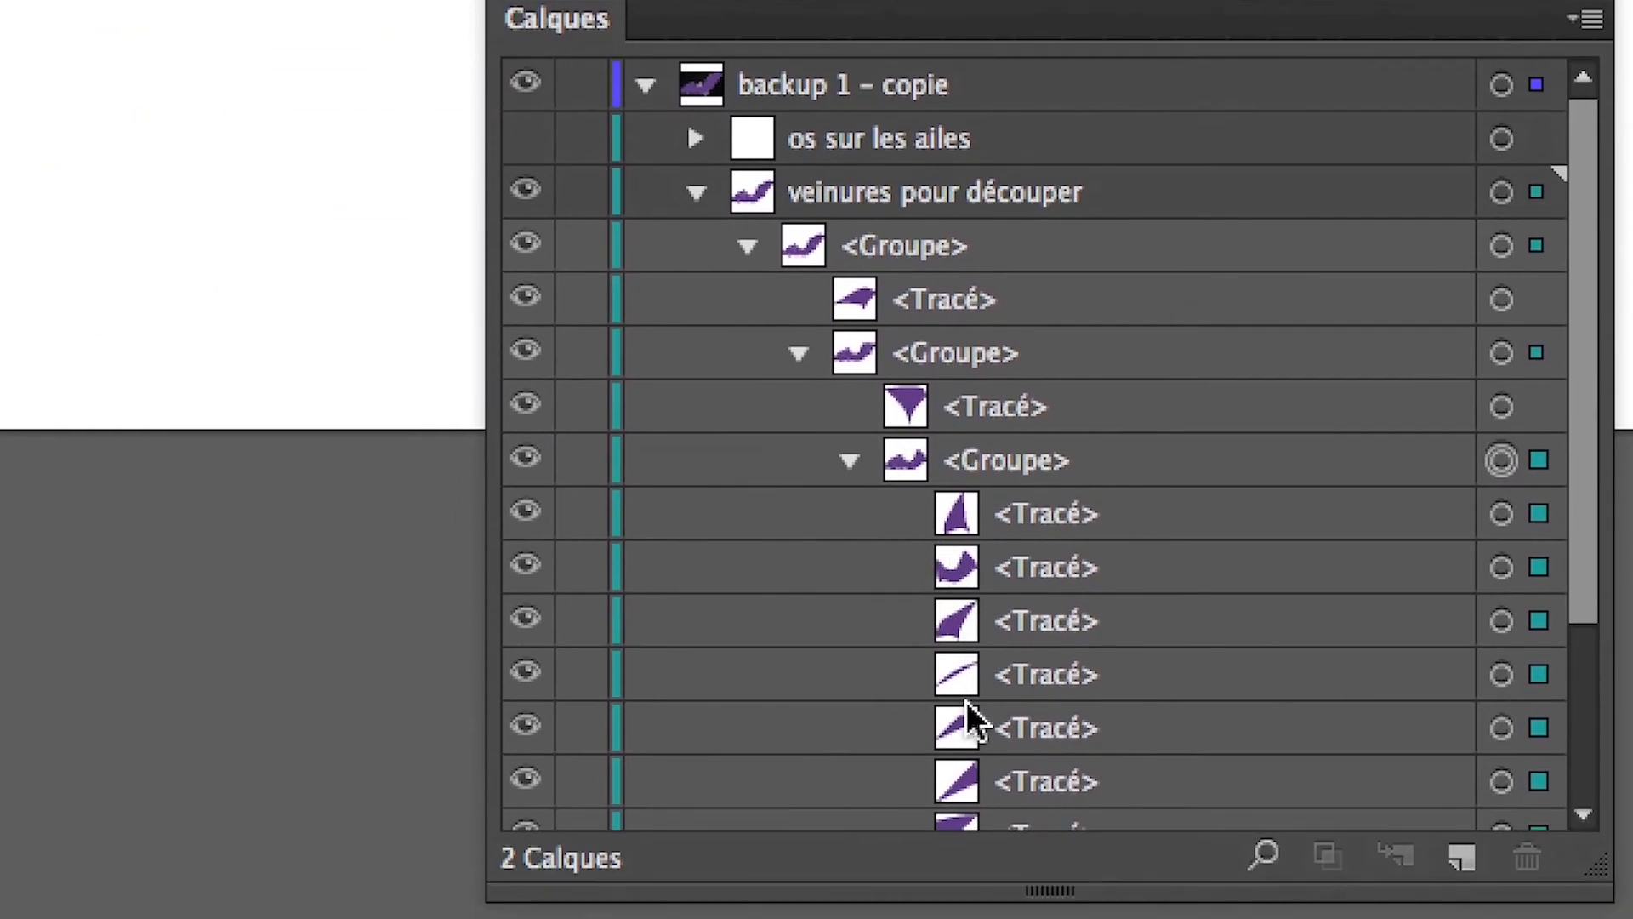
scroll(1035, 909, down, 2)
scroll(966, 717, up, 1)
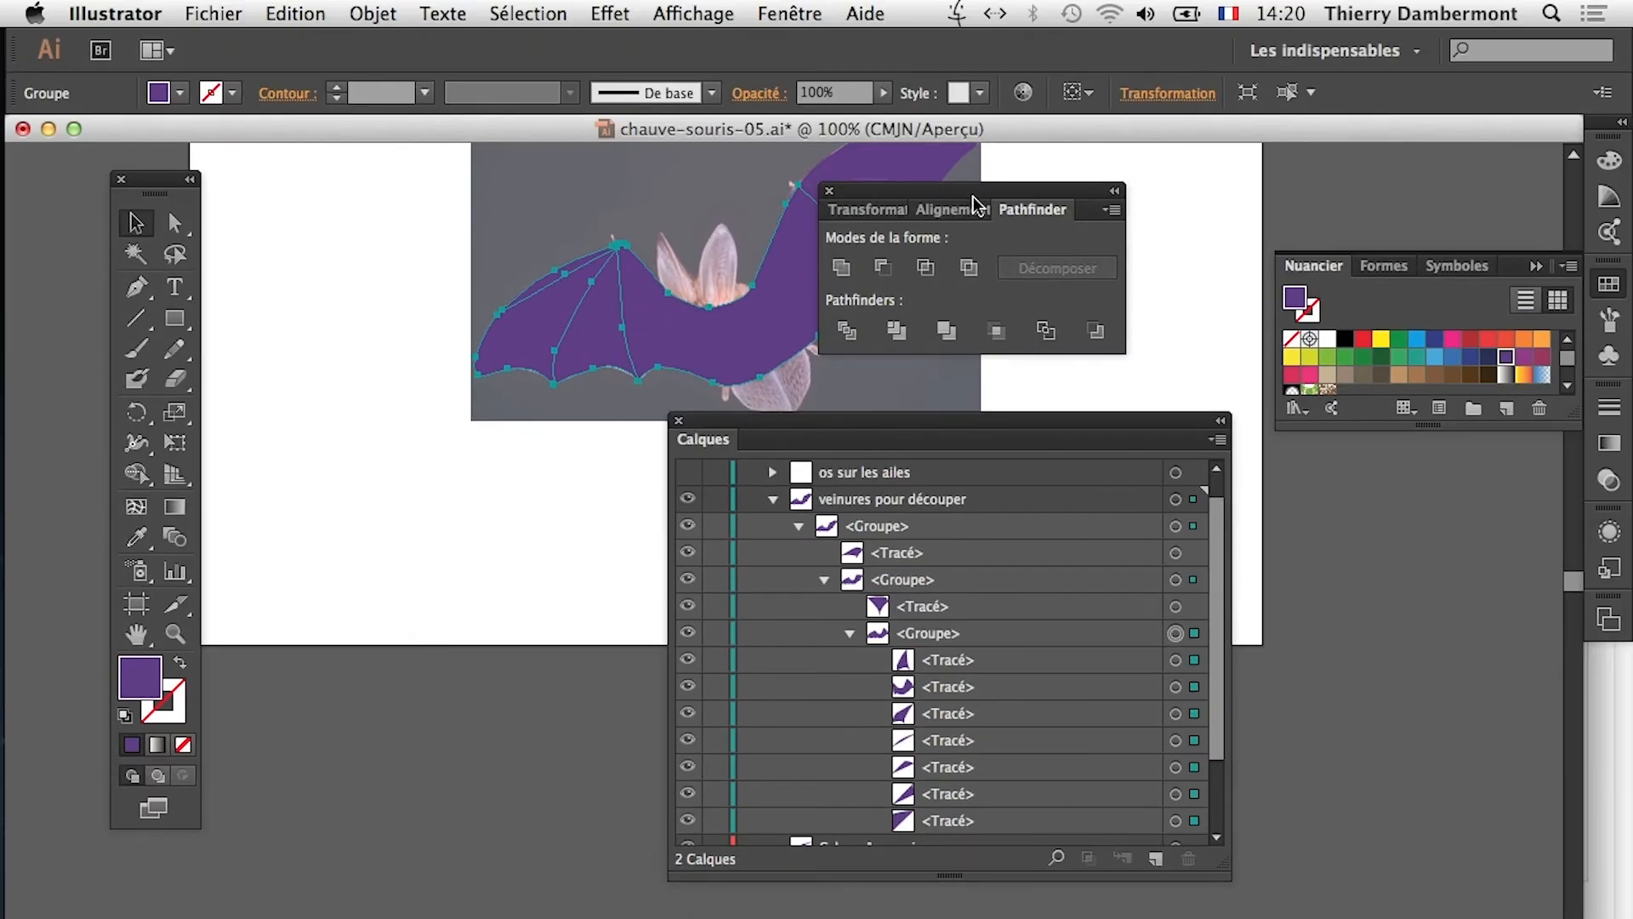
drag(1029, 434, 813, 601)
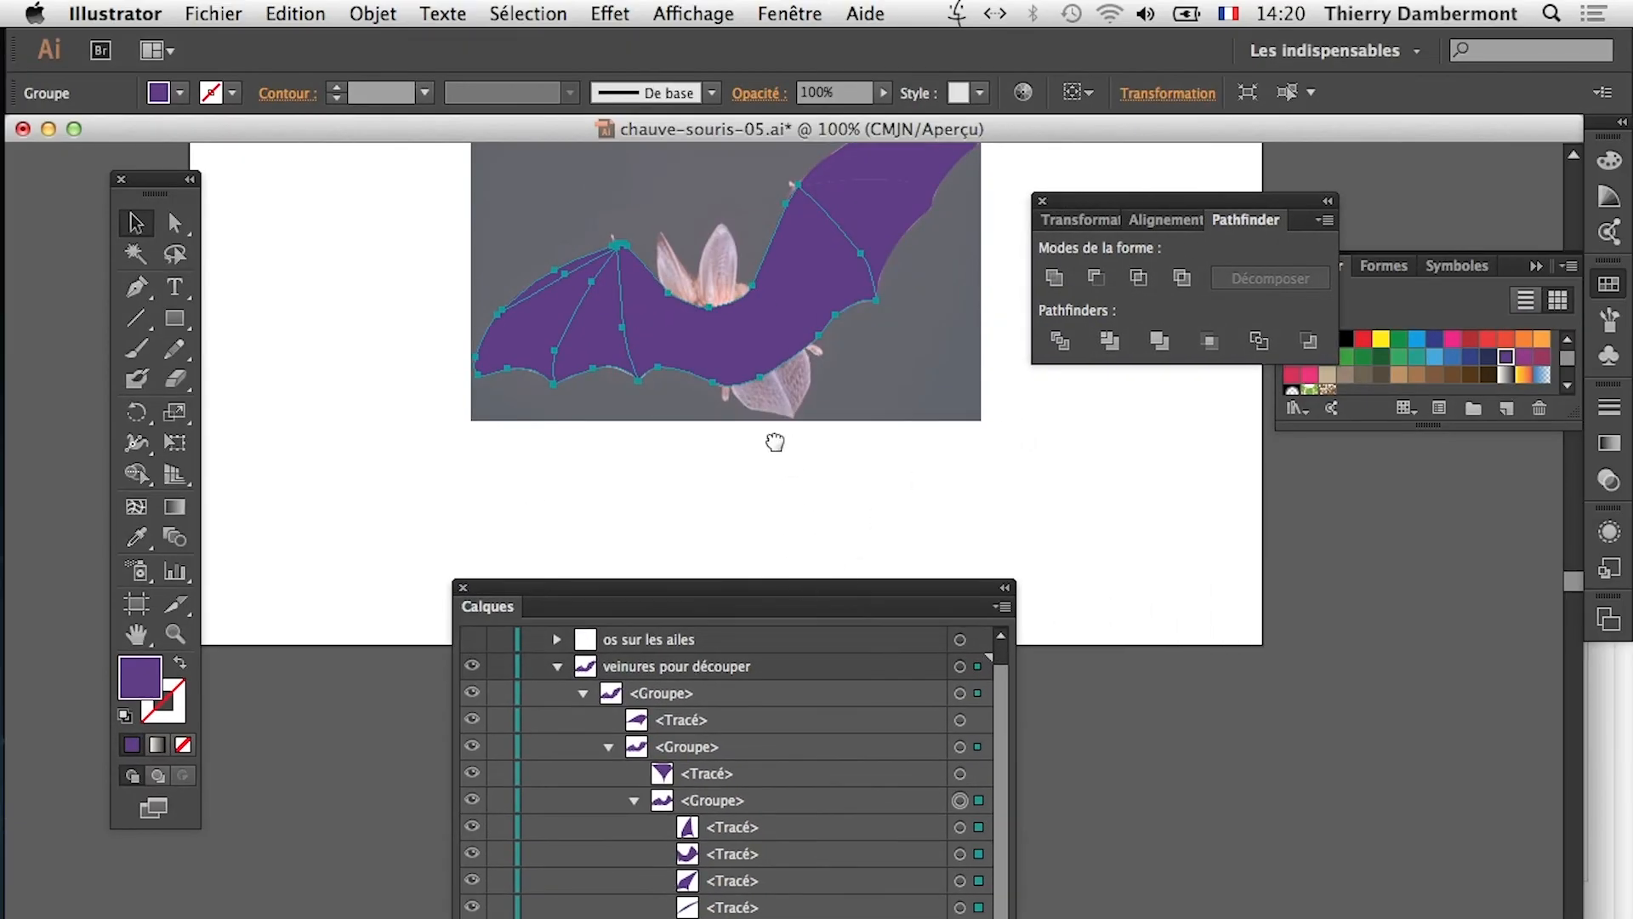
drag(784, 464, 657, 537)
Check the cut wing and body pieces by selecting them individually with the Direct Selection tool.
click(281, 316)
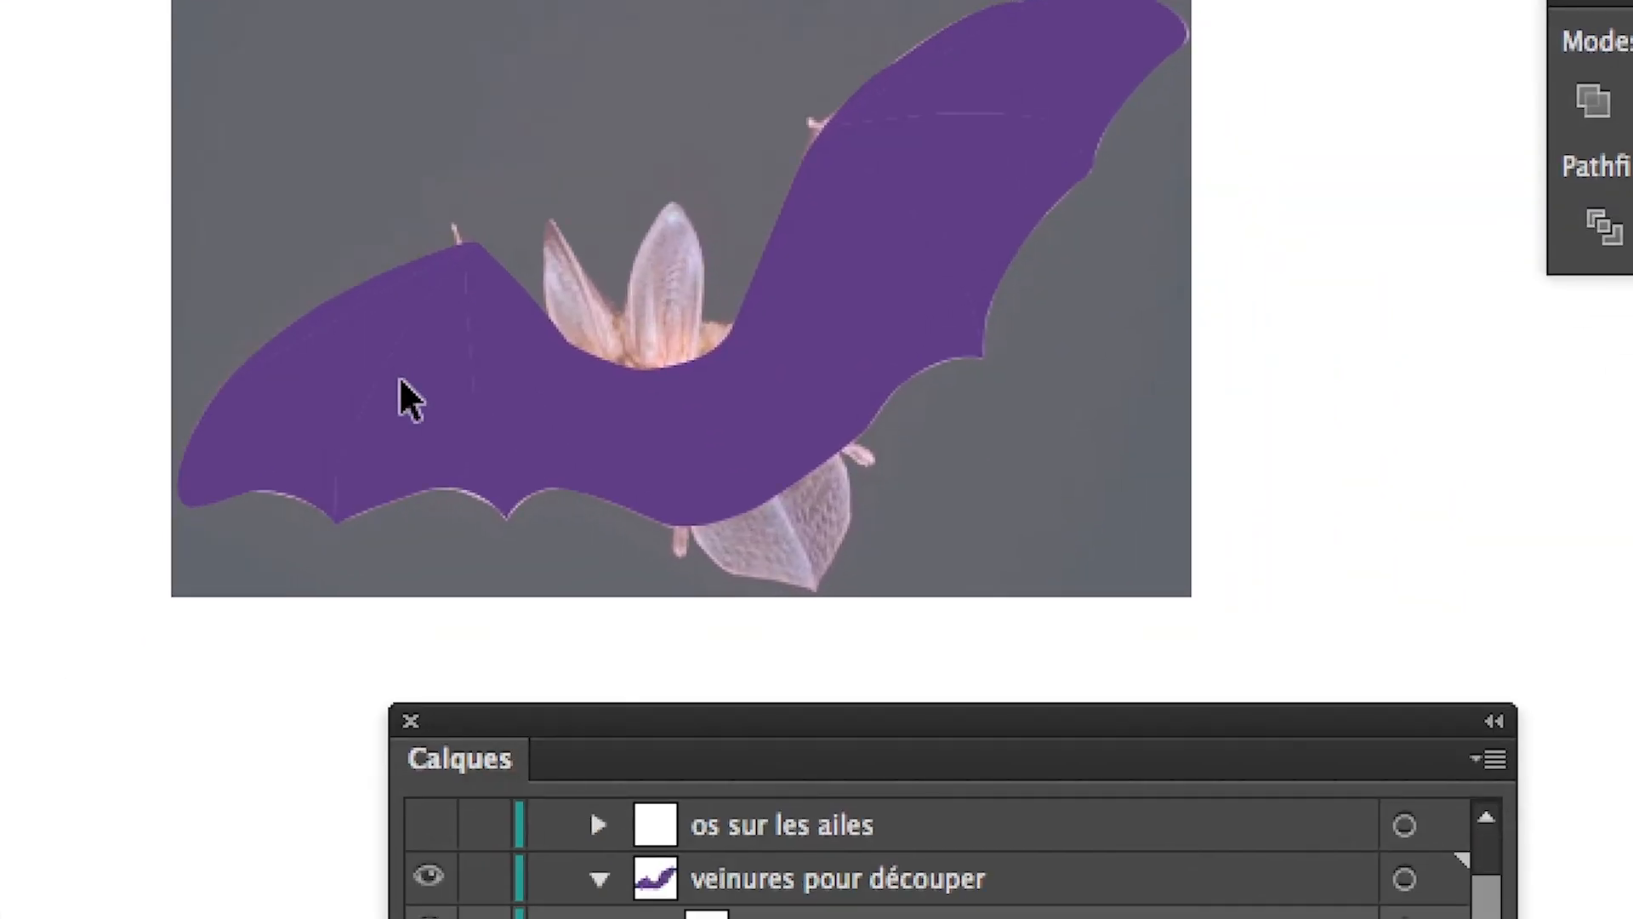
click(655, 522)
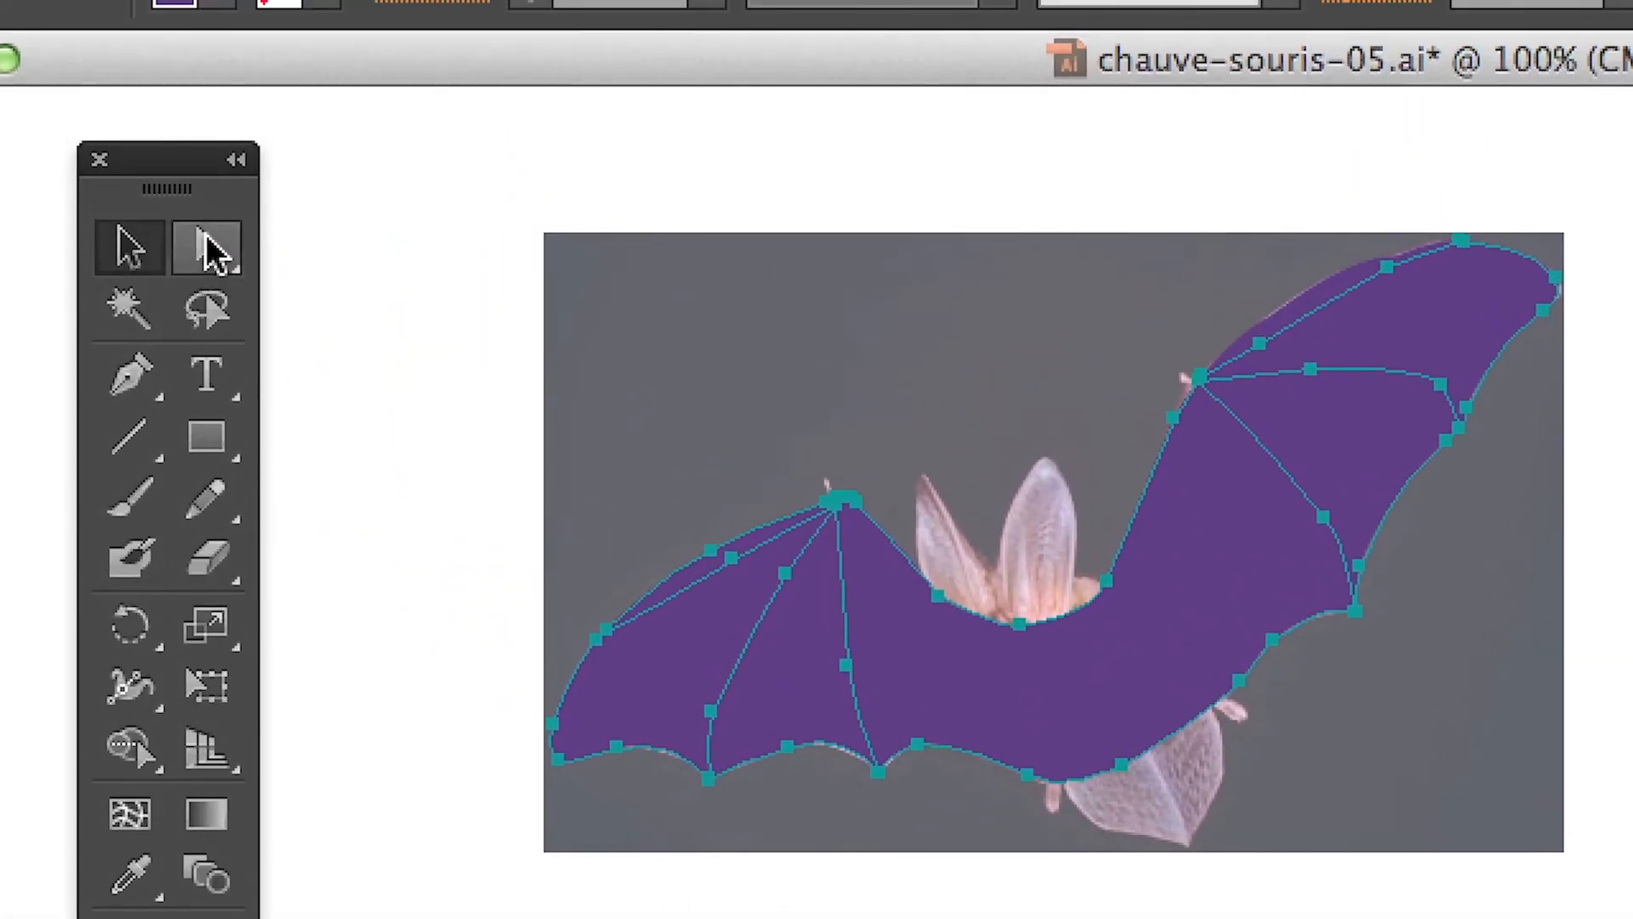
click(197, 194)
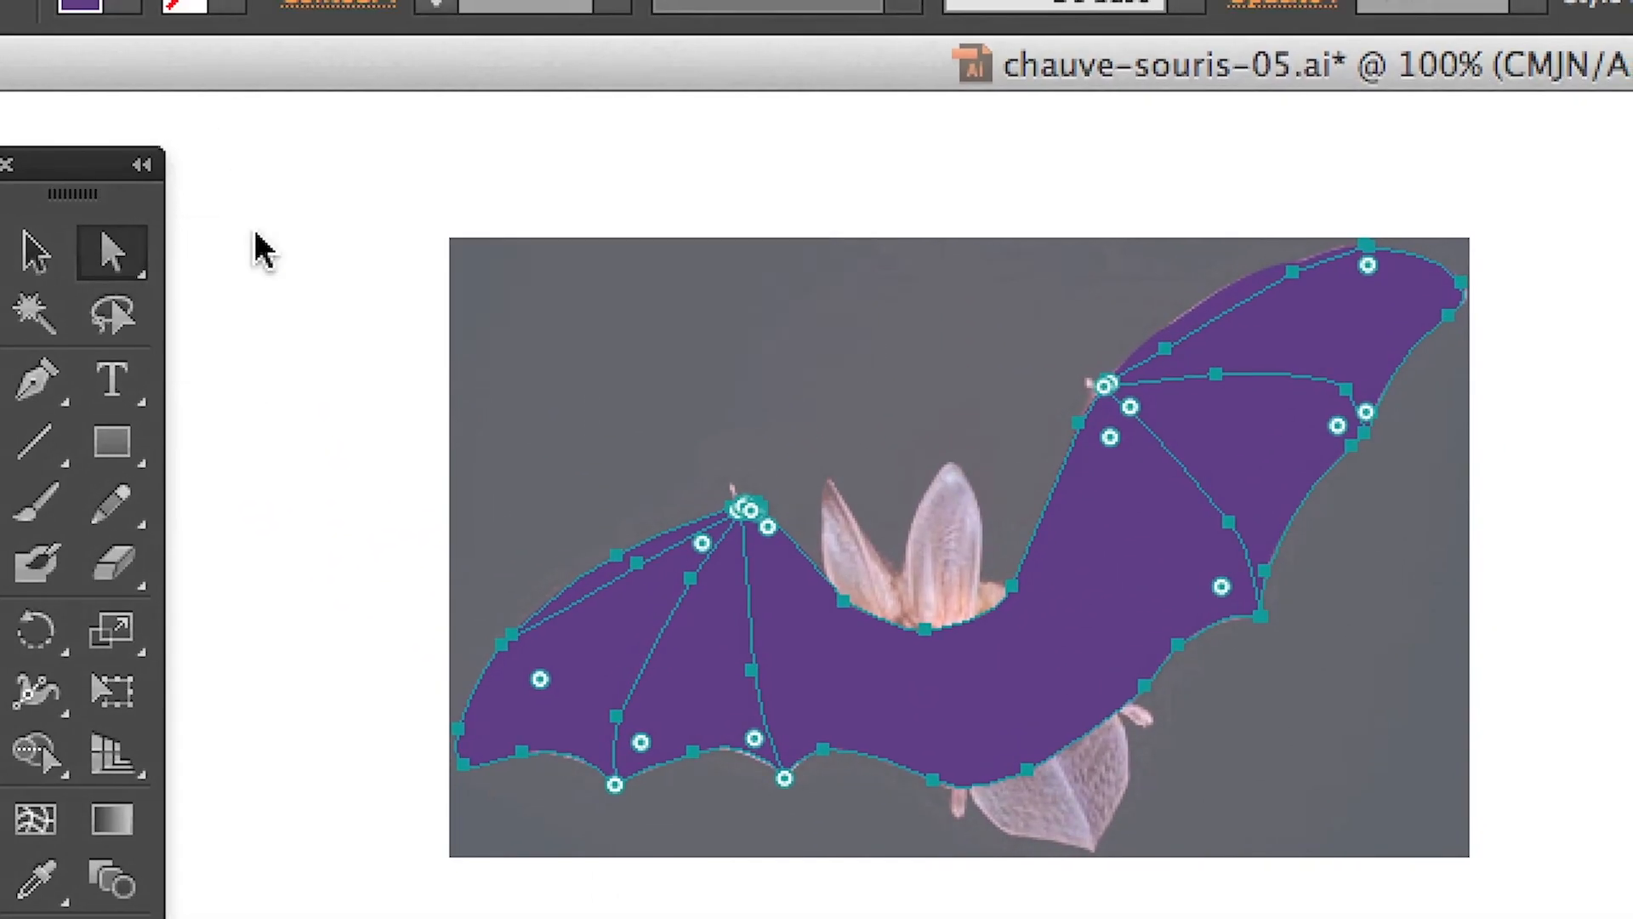
click(333, 358)
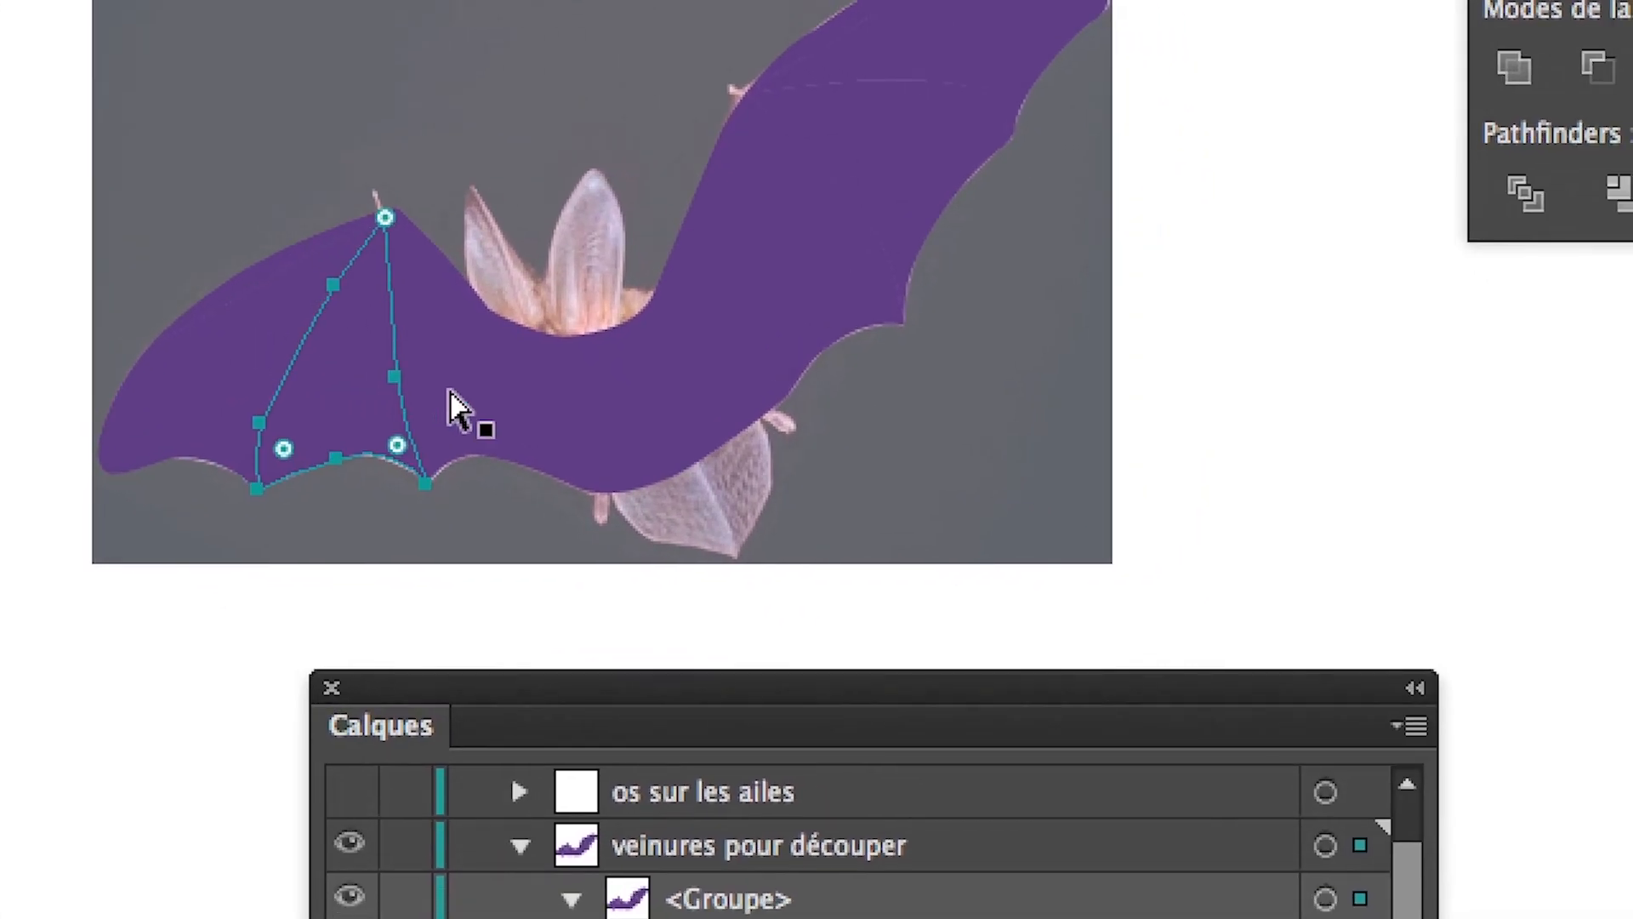
click(618, 455)
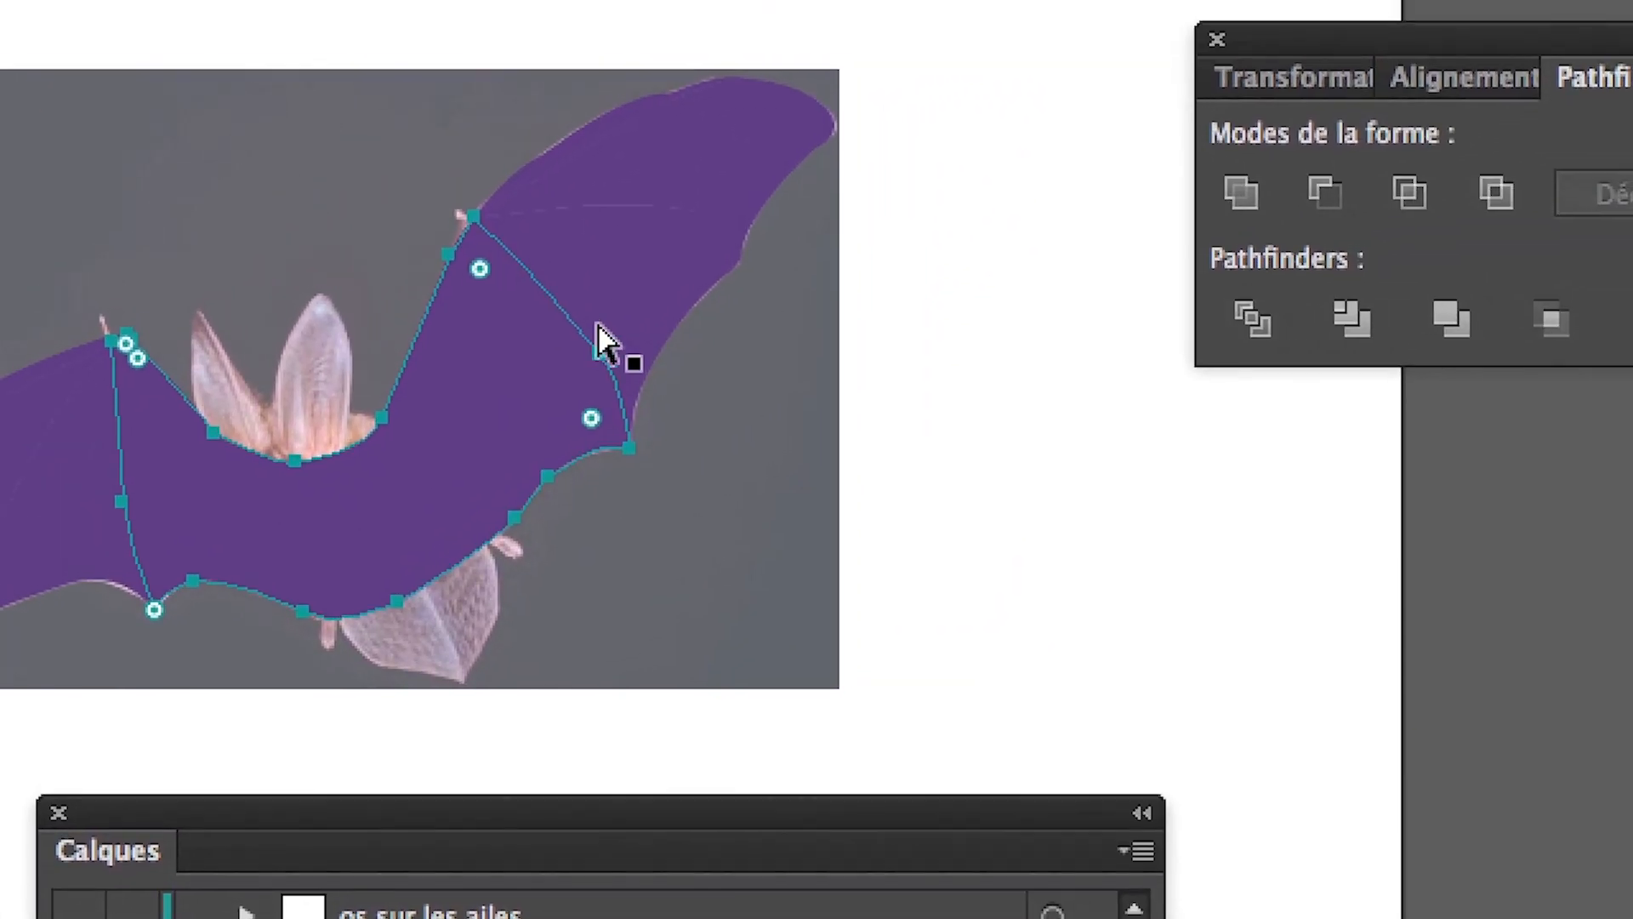
click(702, 196)
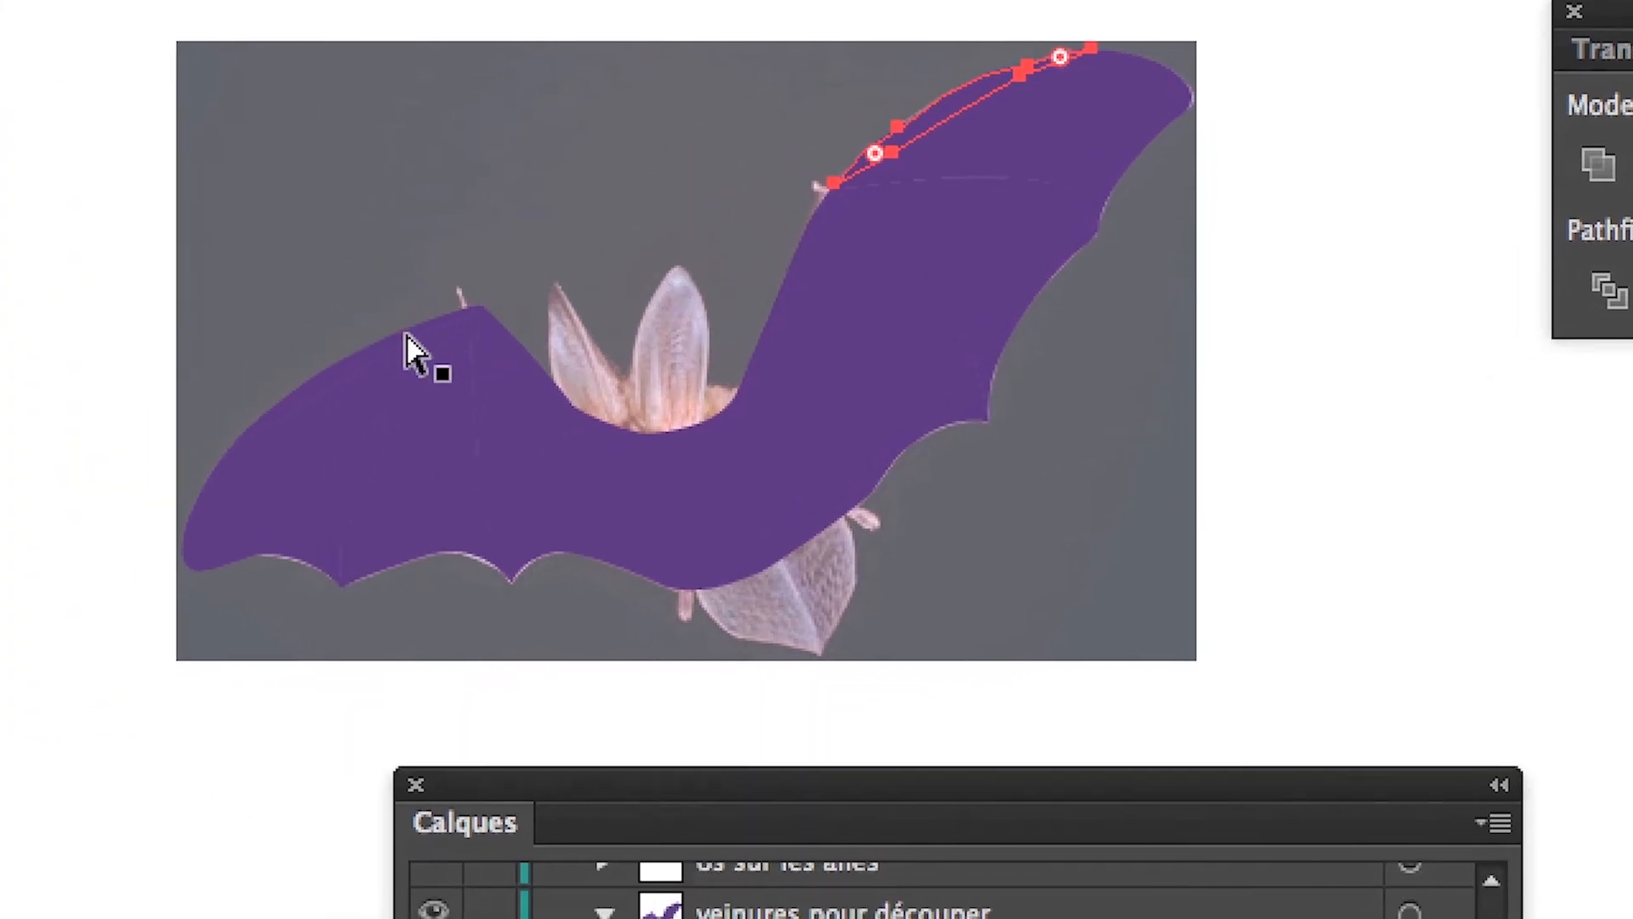
click(27, 538)
click(659, 439)
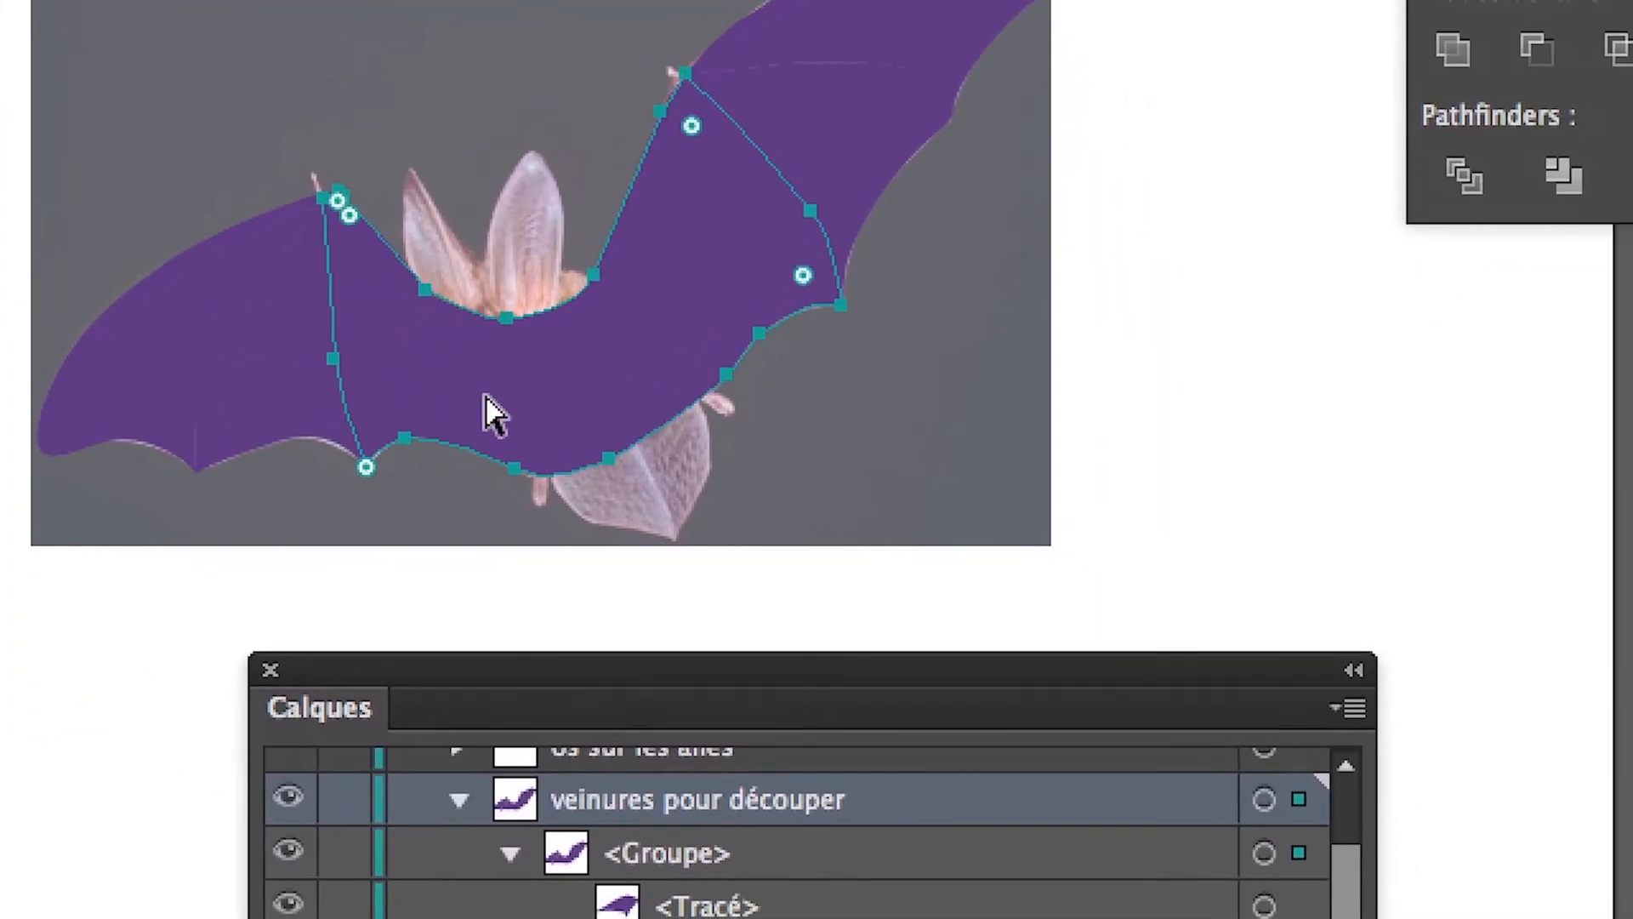
click(1020, 234)
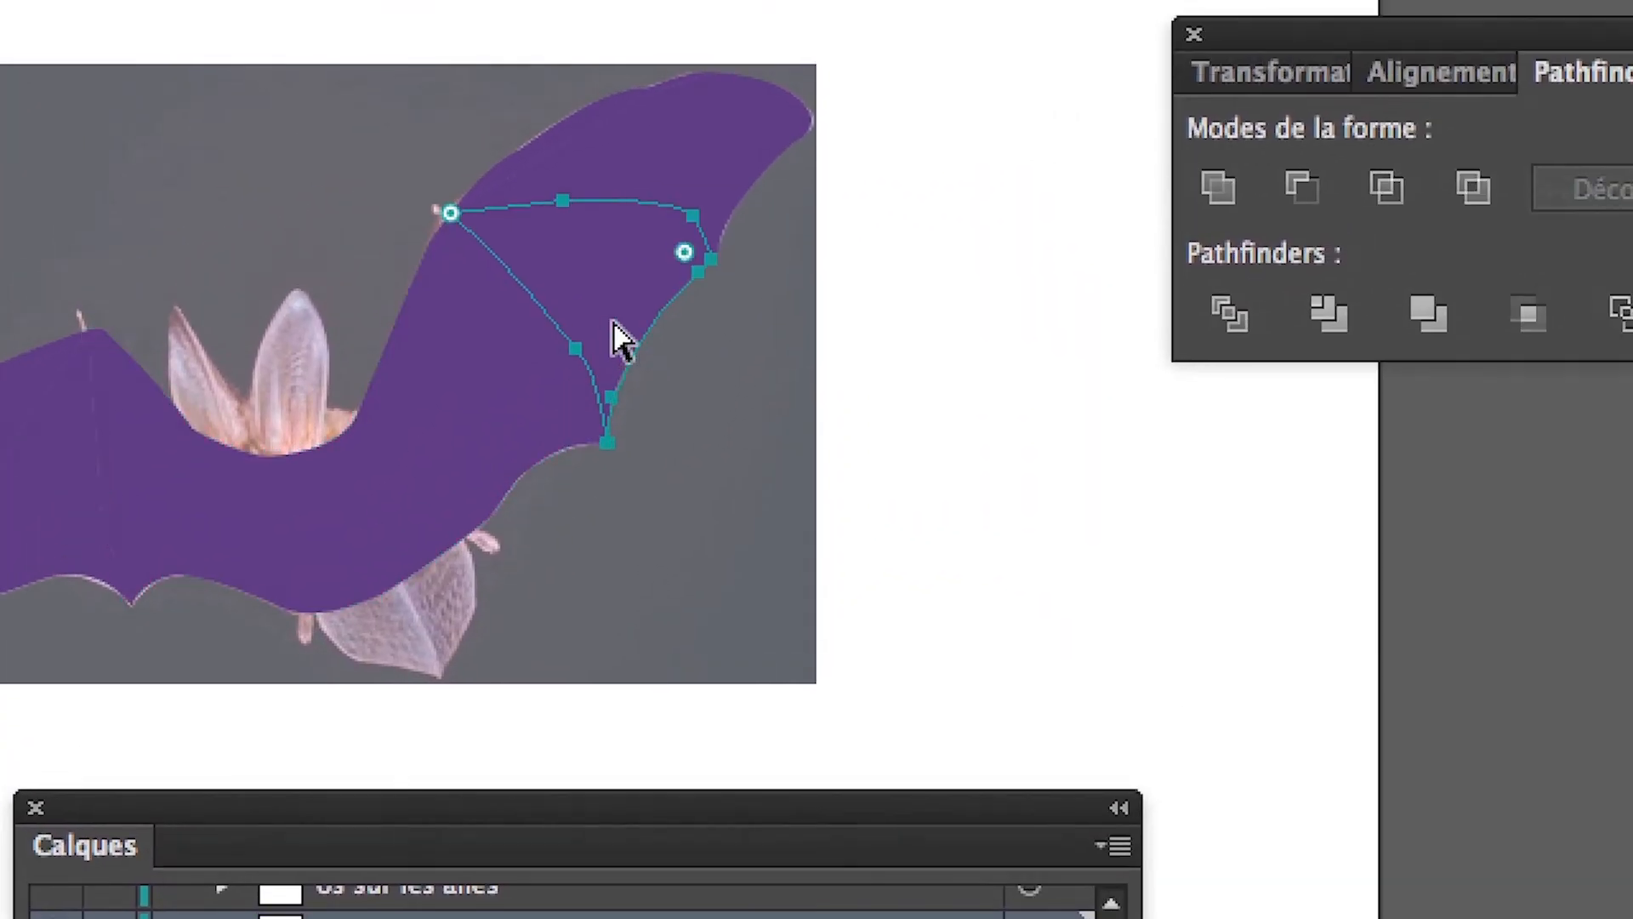
click(628, 164)
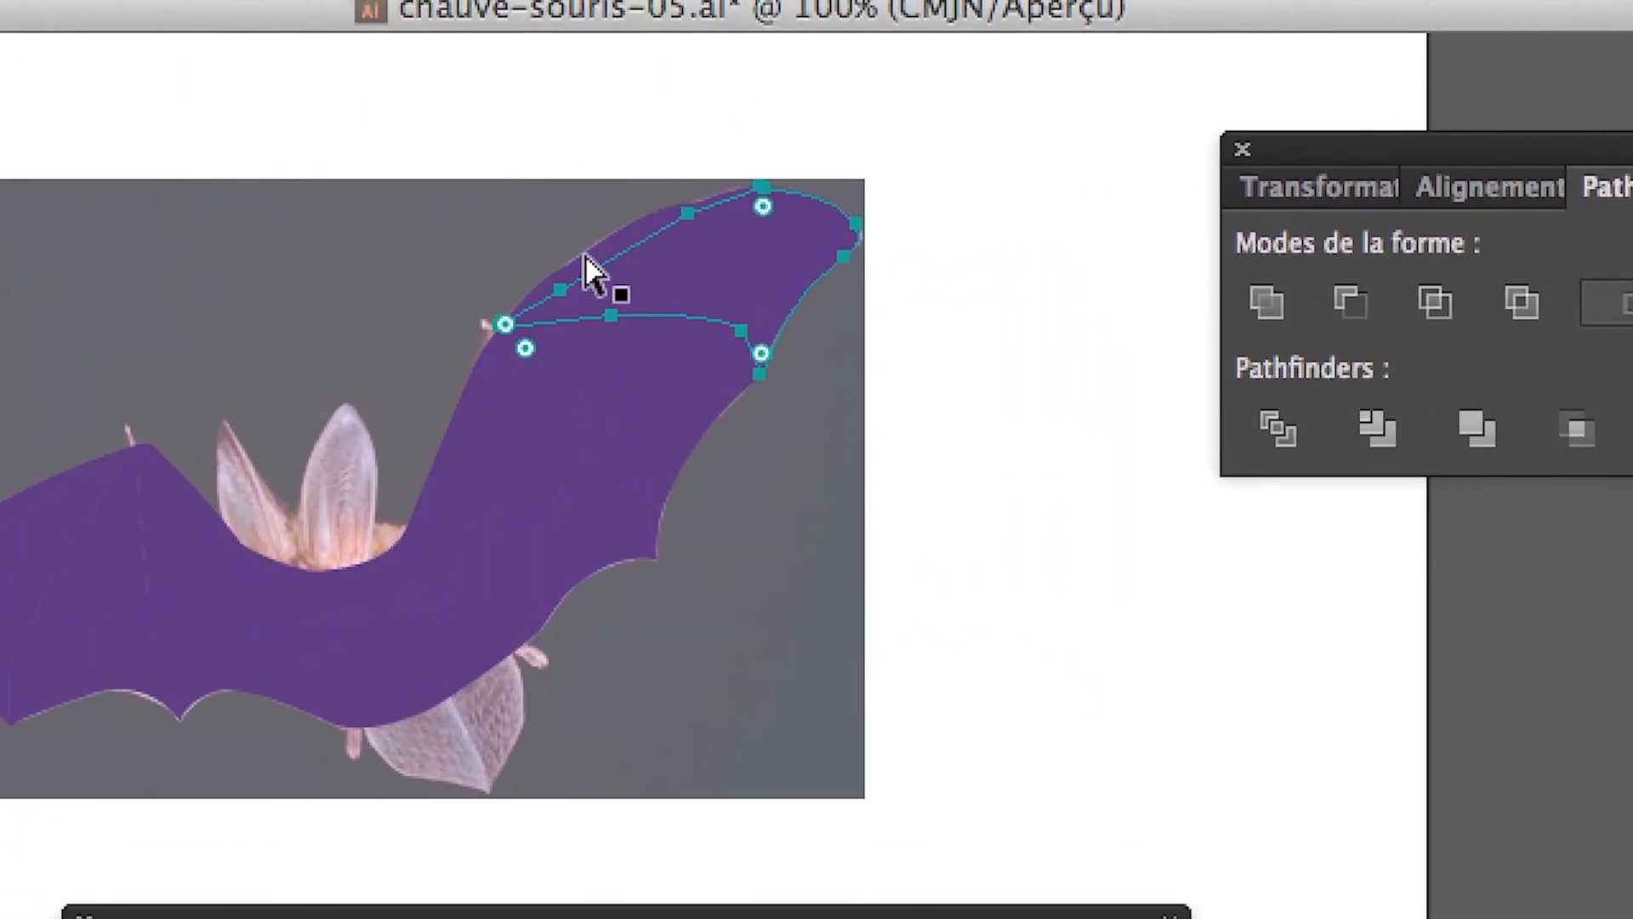